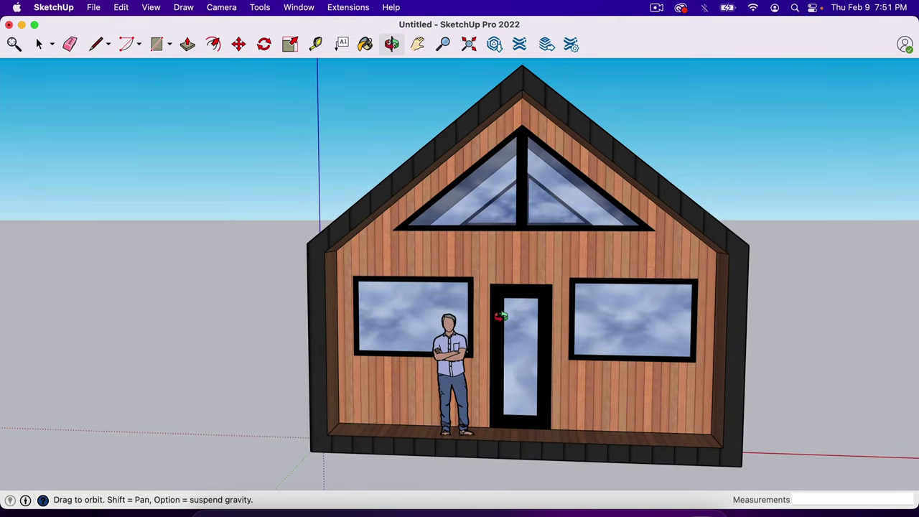
Step: Delete the large roof slope face above the side windows to look into the house, and undo the deletion
drag(593, 285, 430, 280)
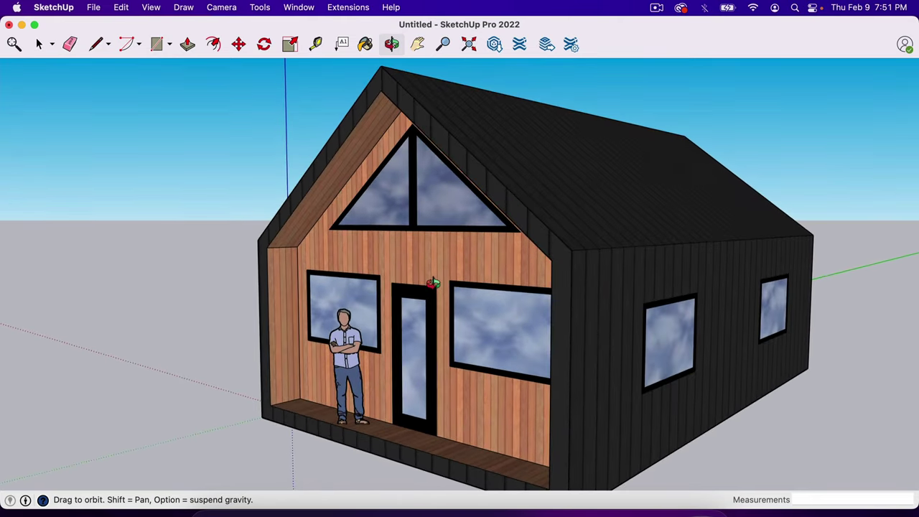
drag(486, 266, 517, 297)
scroll(491, 276, down, 5)
scroll(516, 297, up, 3)
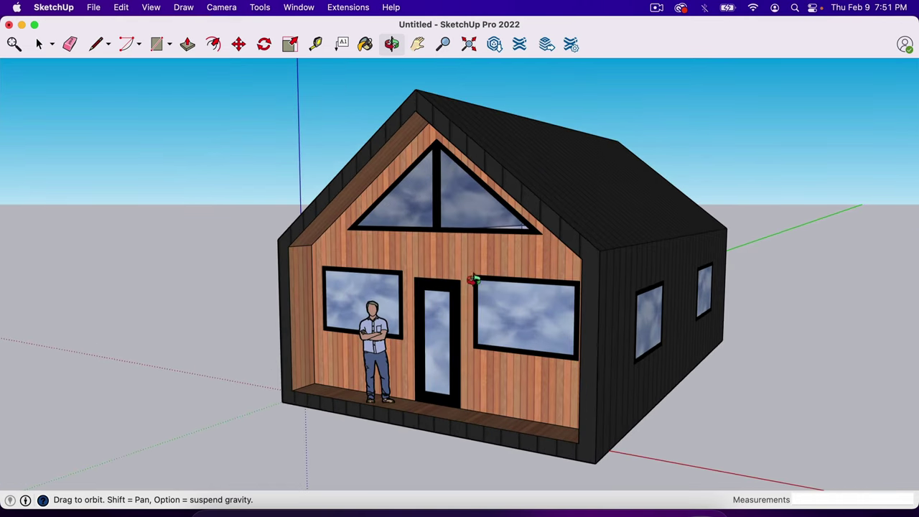
drag(472, 308, 440, 302)
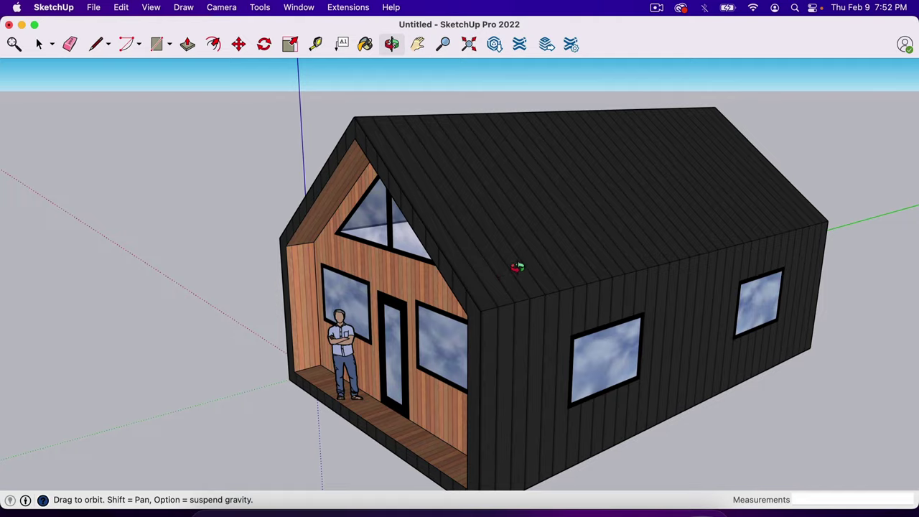
drag(517, 266, 357, 341)
key(space)
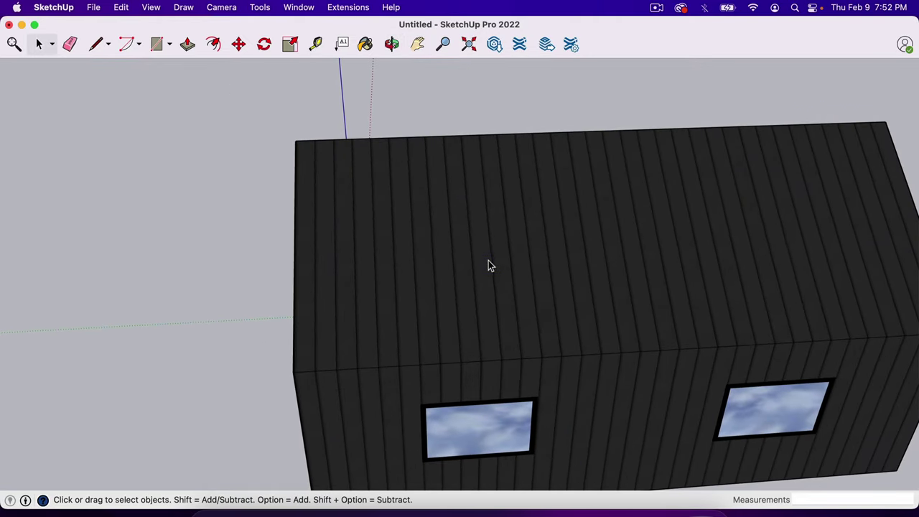
click(487, 261)
key(Delete)
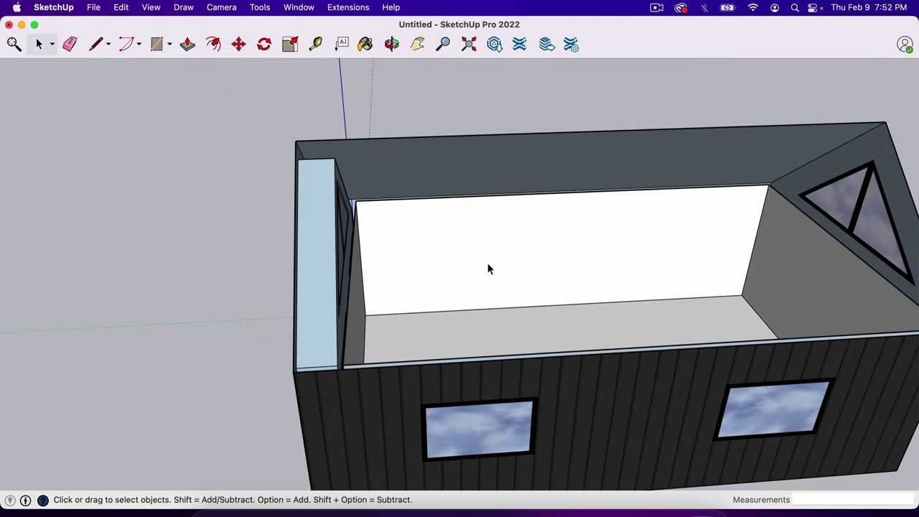
key(o)
drag(483, 281, 577, 256)
key(ctrl+z)
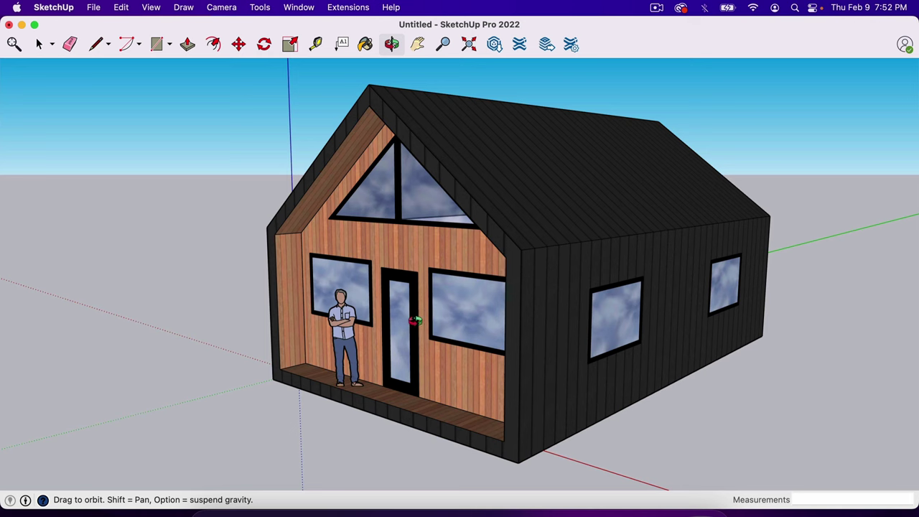
Step: Examine the finished house's front facade, roof and side wall from several angles and distances
drag(409, 327, 433, 309)
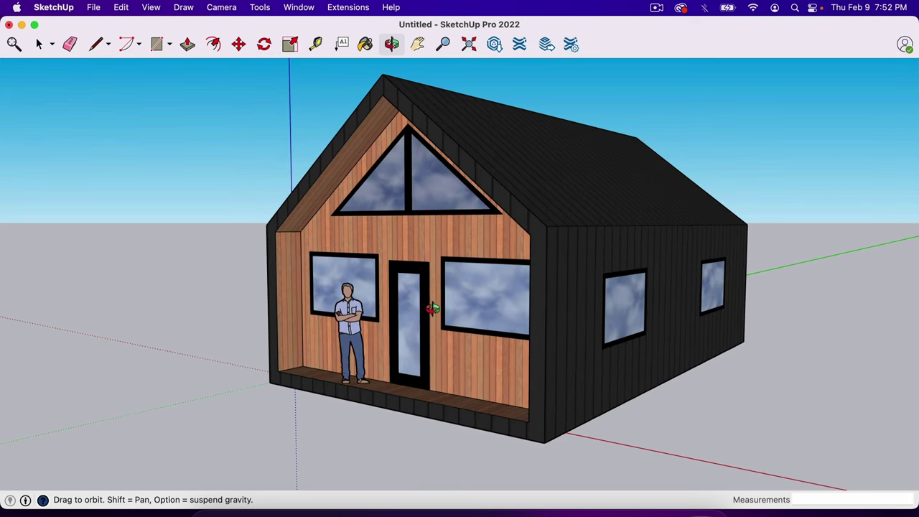
scroll(463, 254, up, 3)
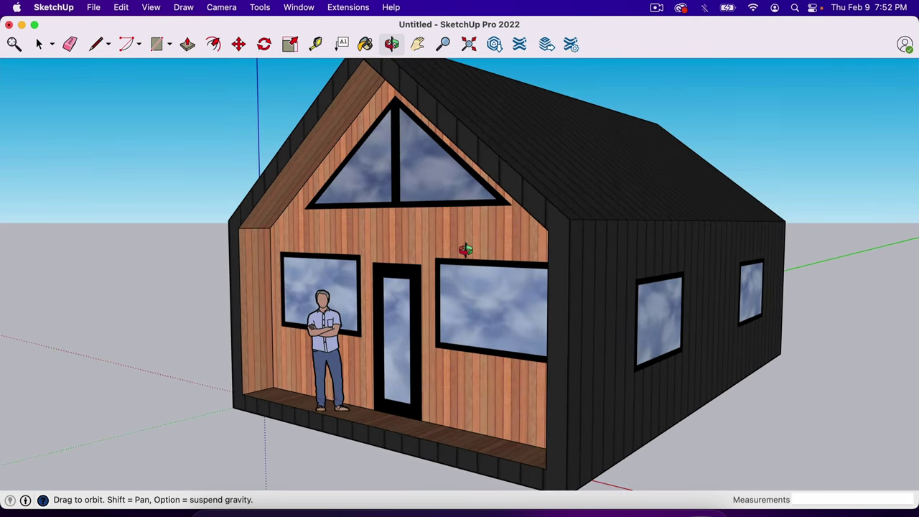
drag(468, 247, 471, 263)
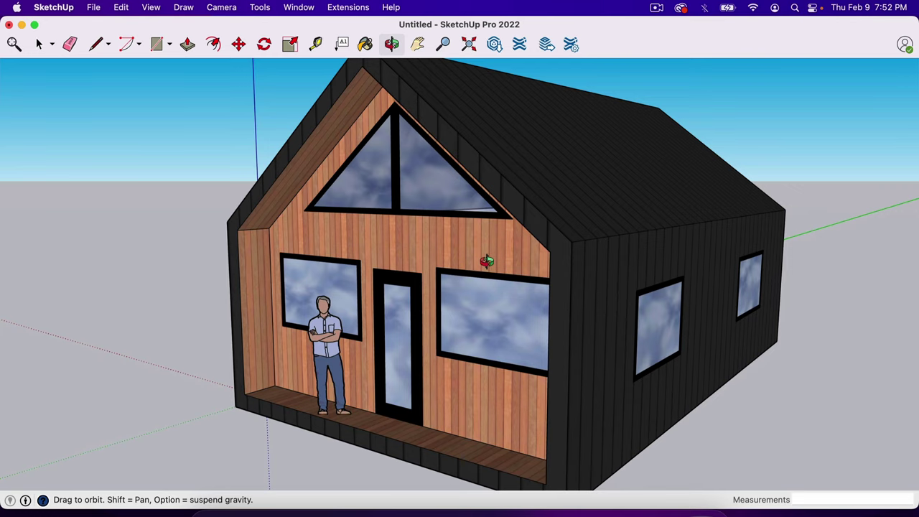
drag(515, 258, 499, 263)
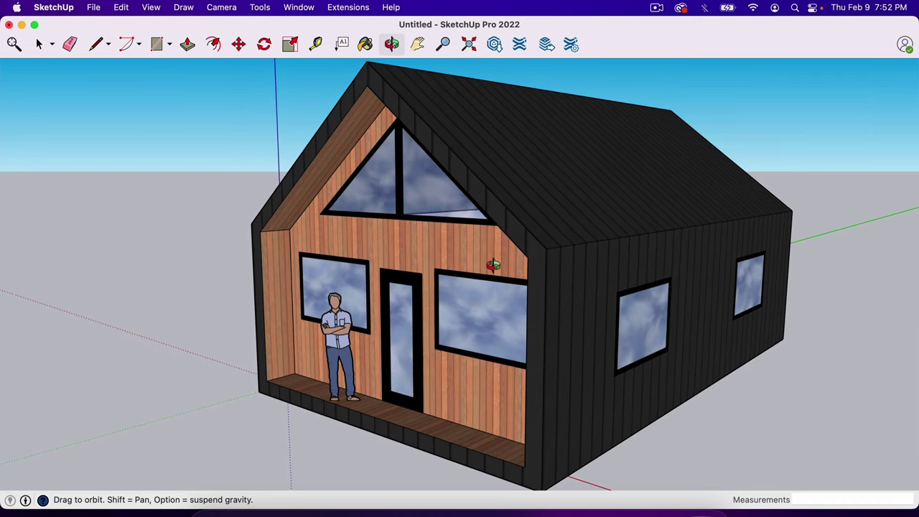
scroll(492, 265, down, 3)
drag(486, 266, 510, 255)
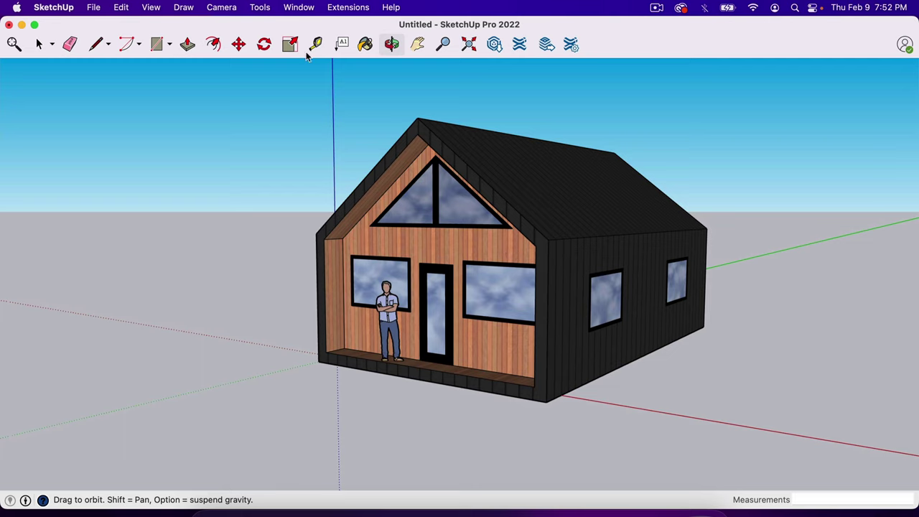
drag(514, 215, 522, 248)
scroll(513, 236, up, 3)
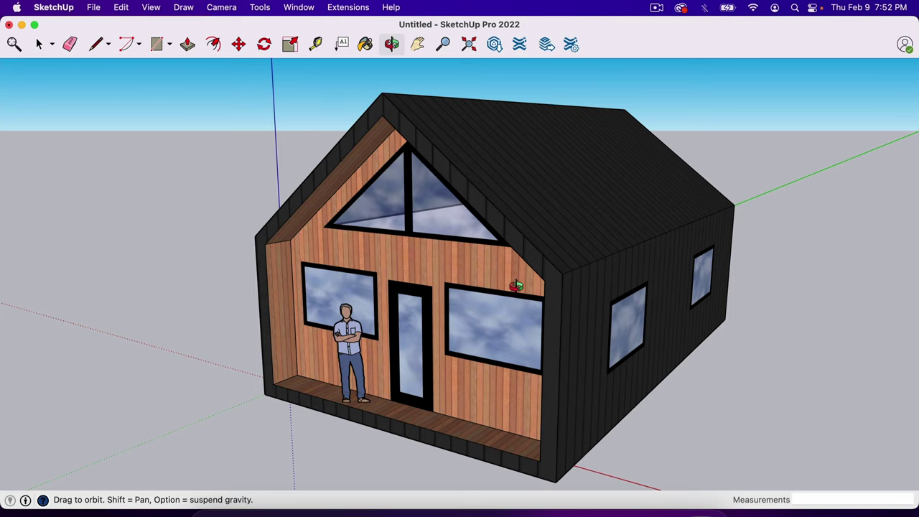
scroll(516, 286, down, 1)
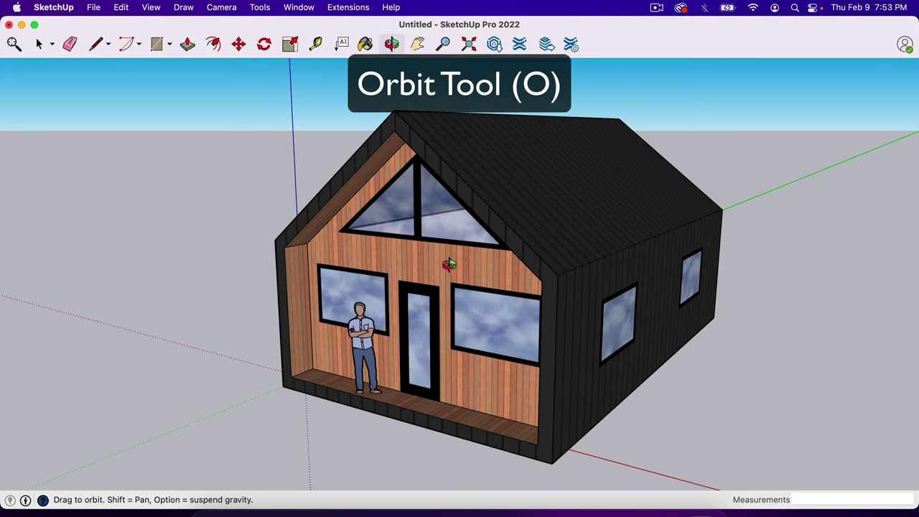
drag(449, 264, 481, 263)
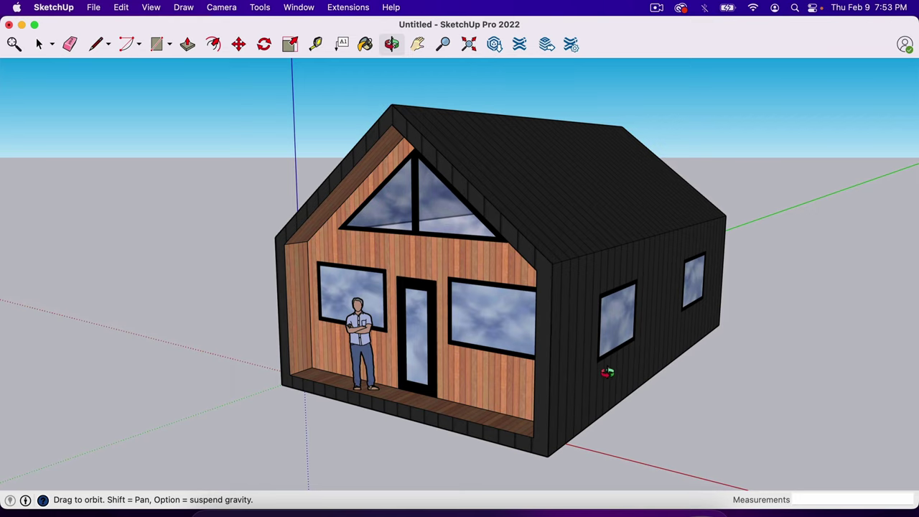
Step: Delete the entire house model together with the scale figure on the porch
key(space)
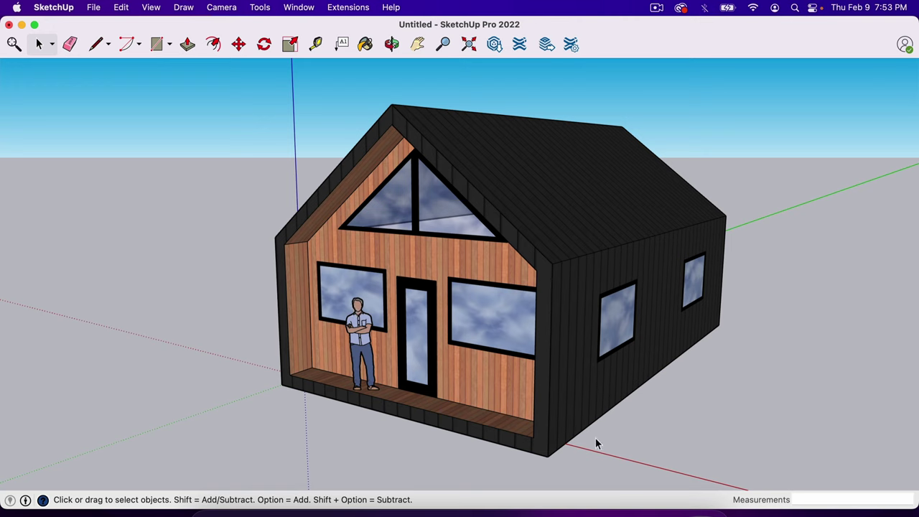
drag(748, 451, 254, 102)
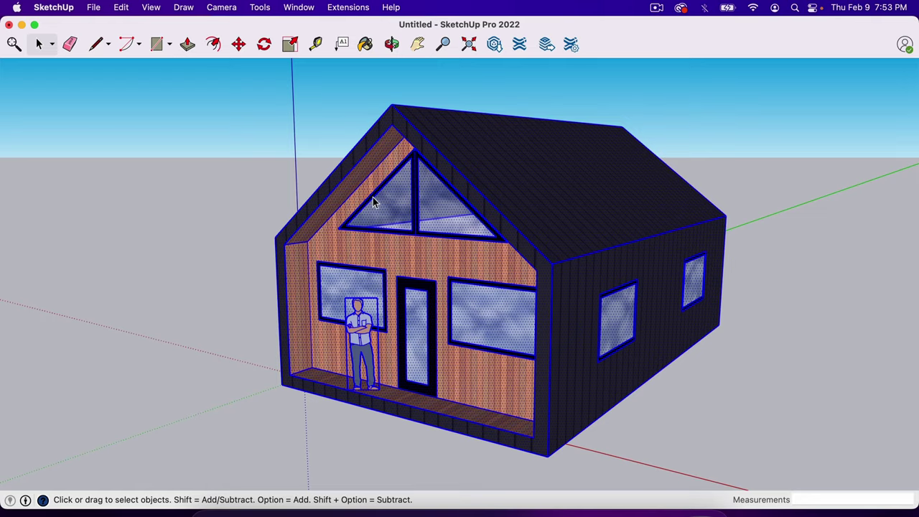
key(Delete)
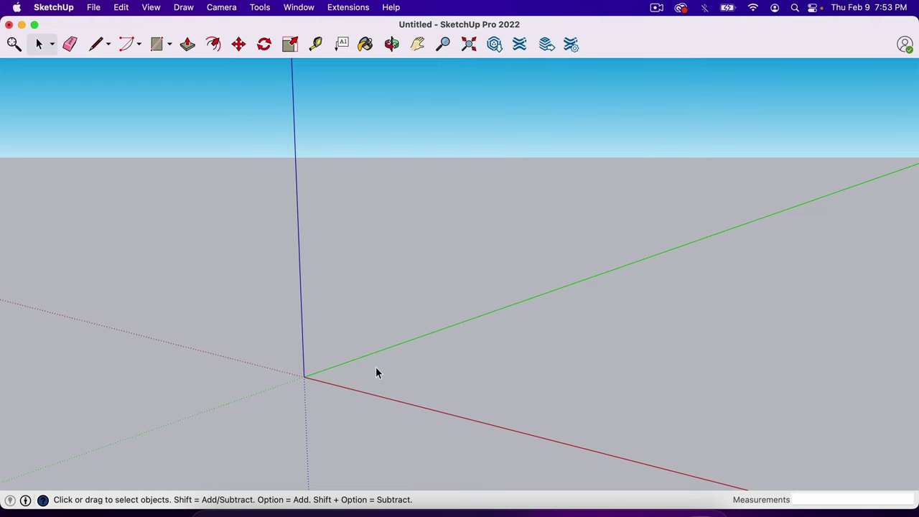
Step: Draw a 20' by 32' rectangle on the ground from the origin, with its 20' side along the red axis
scroll(379, 388, up, 2)
scroll(380, 388, up, 1)
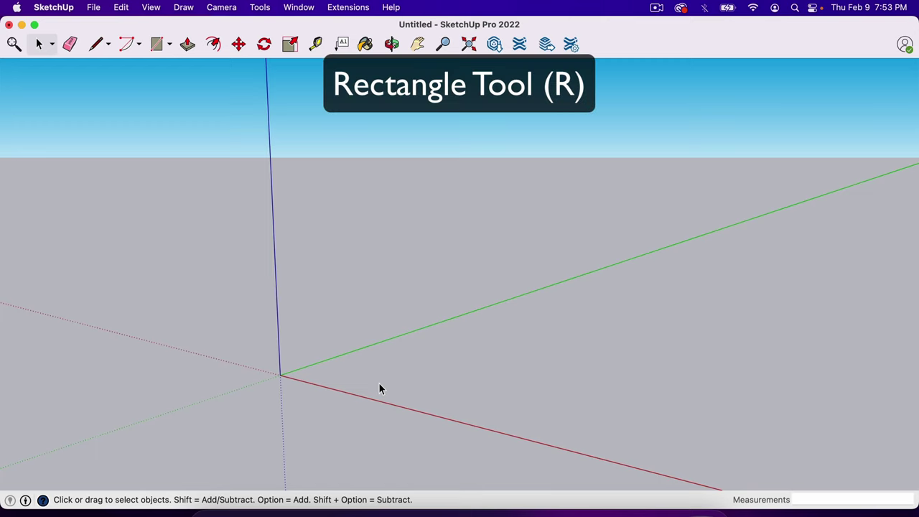
key(r)
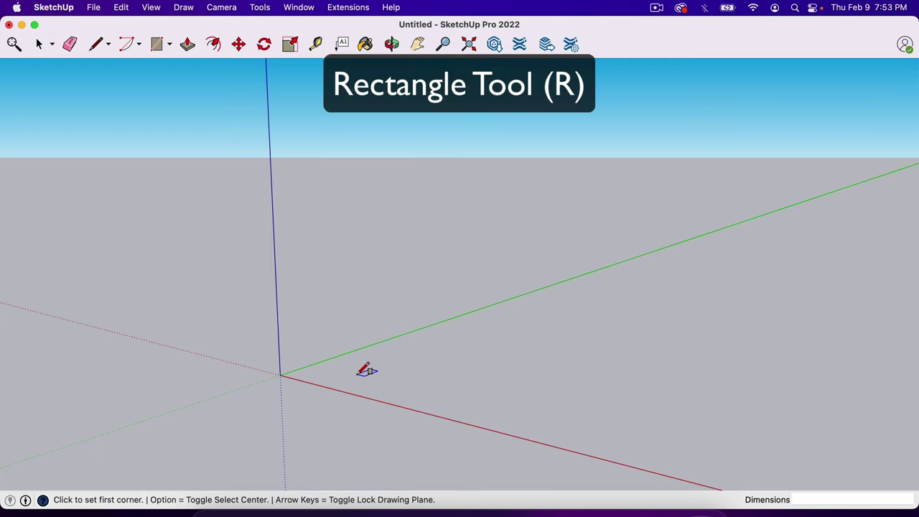
click(280, 374)
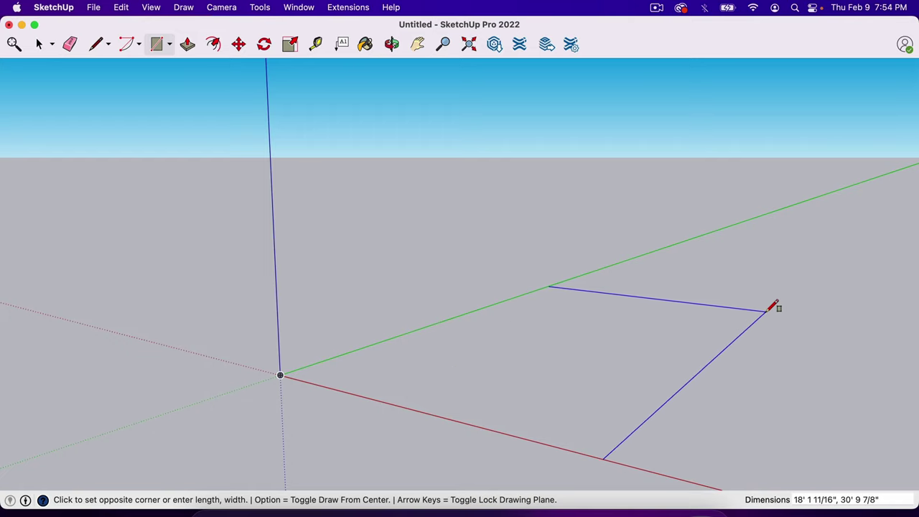
text(2)
text(0',32')
key(Return)
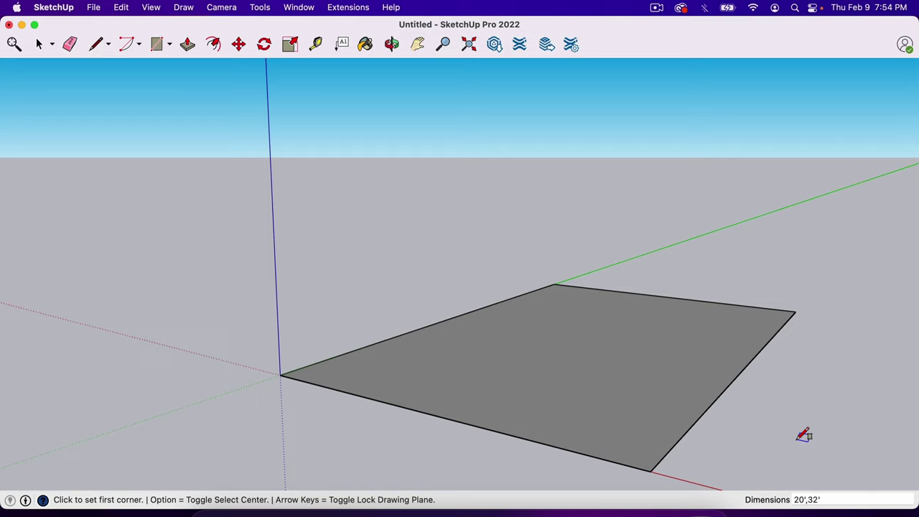
Step: Offset the floor rectangle's edges inward by 4" to outline the wall thickness
key(o)
drag(769, 435, 588, 424)
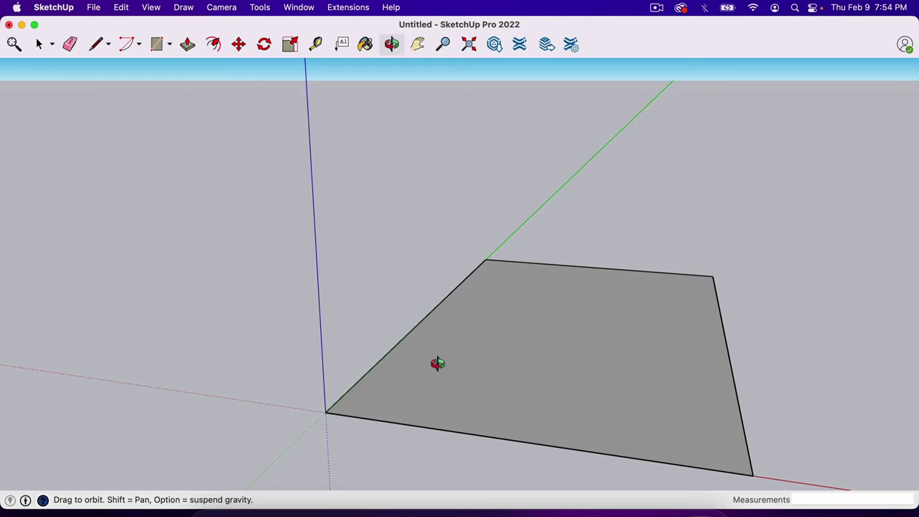
drag(432, 363, 474, 365)
scroll(553, 364, up, 4)
scroll(552, 363, down, 2)
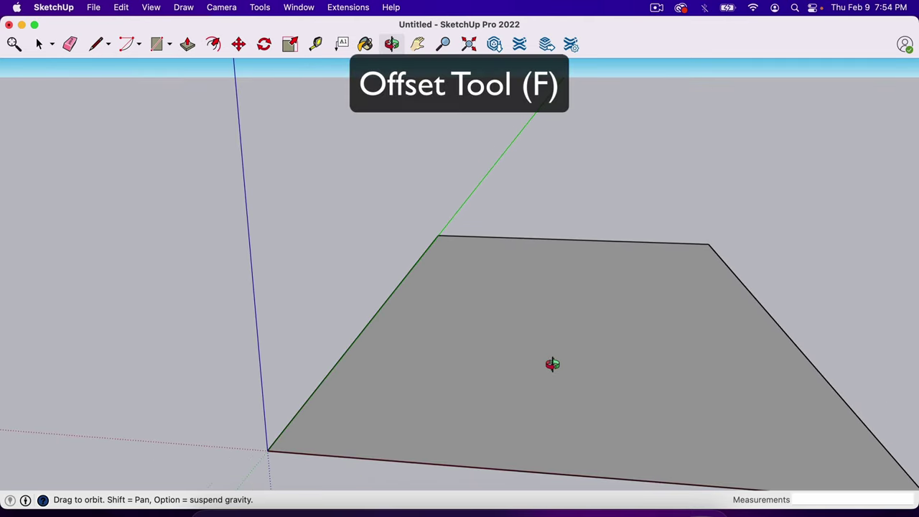
key(f)
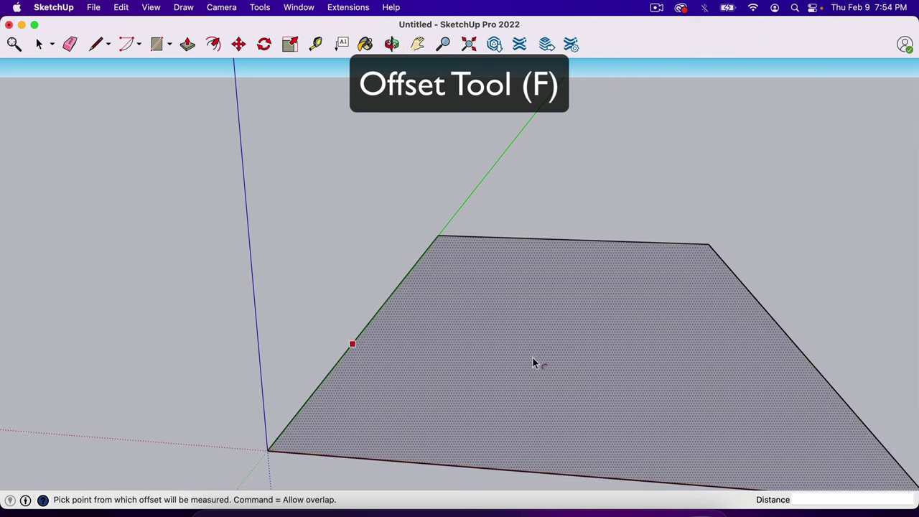
click(556, 359)
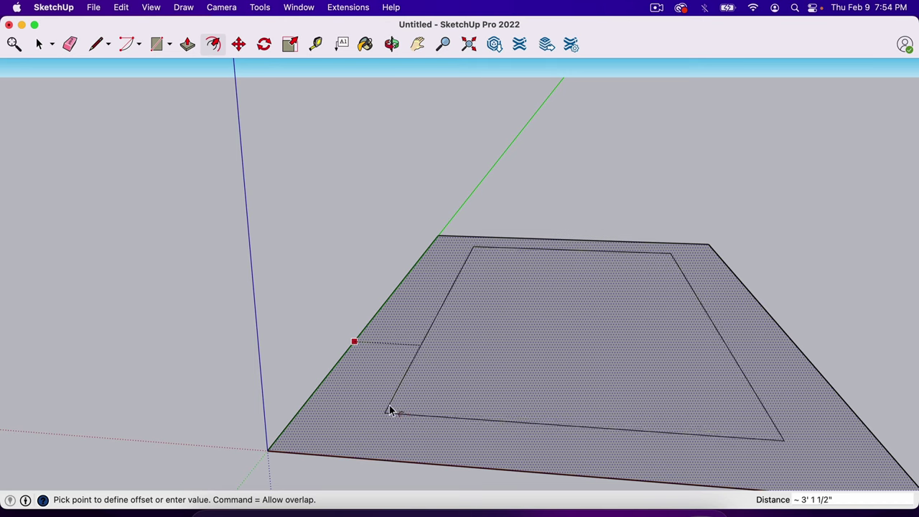
click(316, 426)
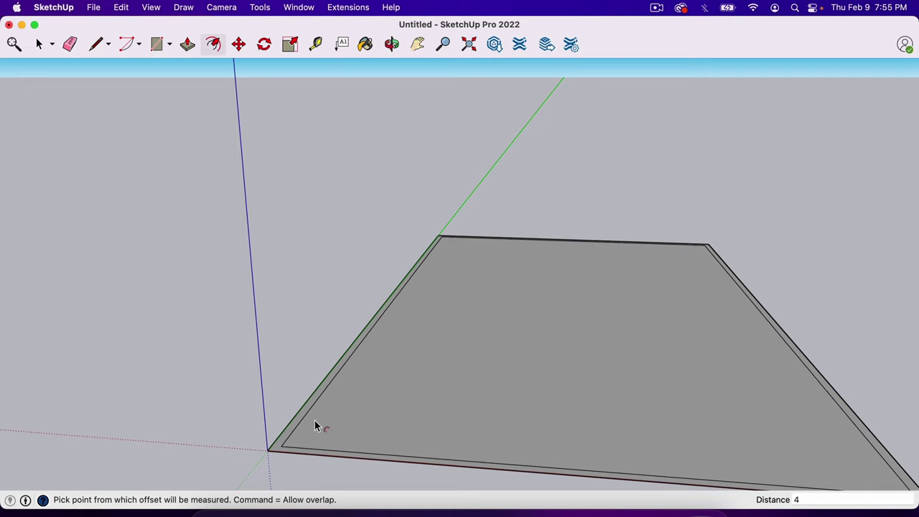
scroll(288, 429, up, 5)
scroll(291, 430, down, 5)
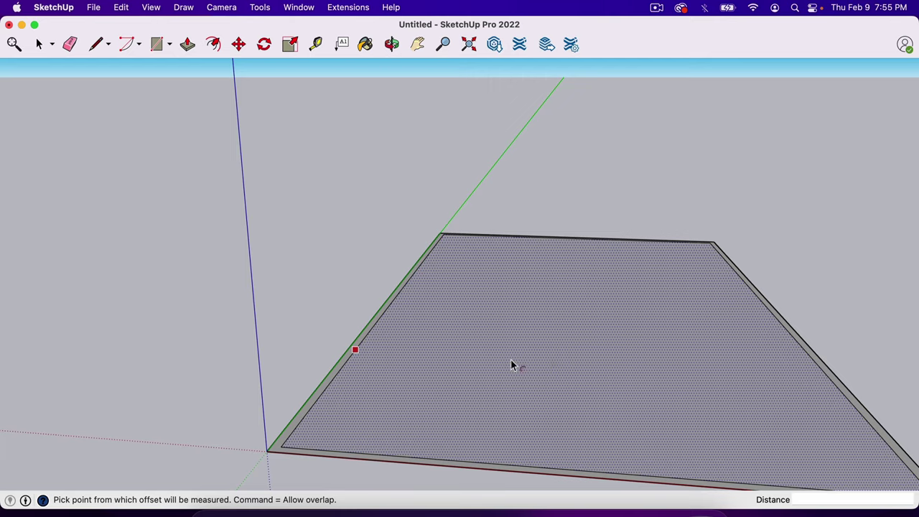
click(337, 380)
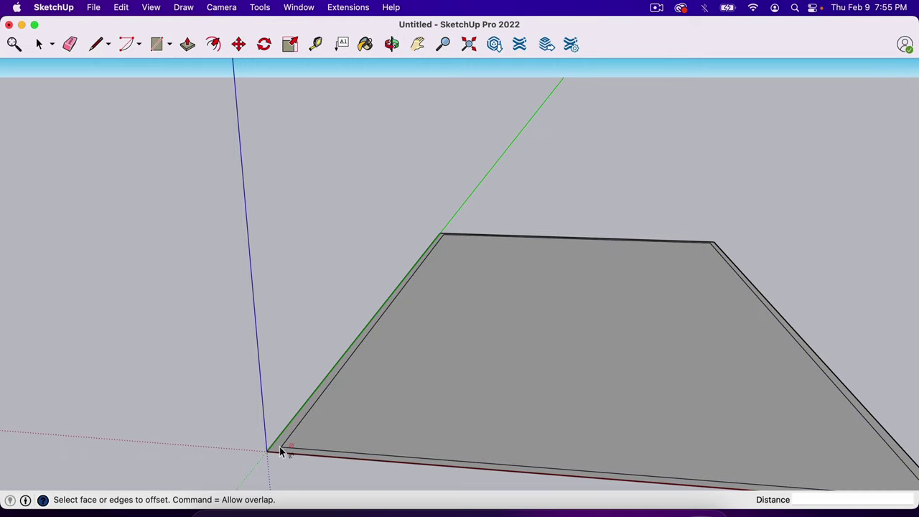
Step: Push/Pull the narrow border face around the floor up 10' to raise the outer walls
scroll(279, 446, up, 3)
key(space)
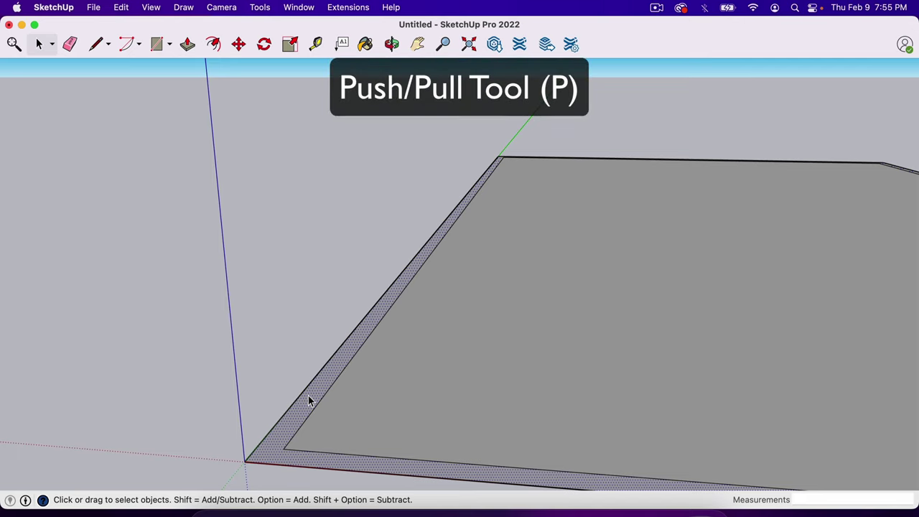
key(p)
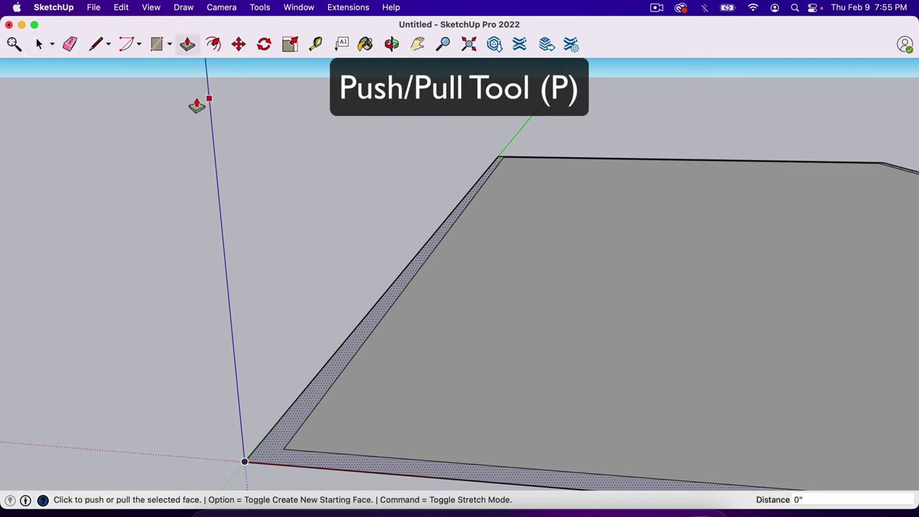
click(321, 384)
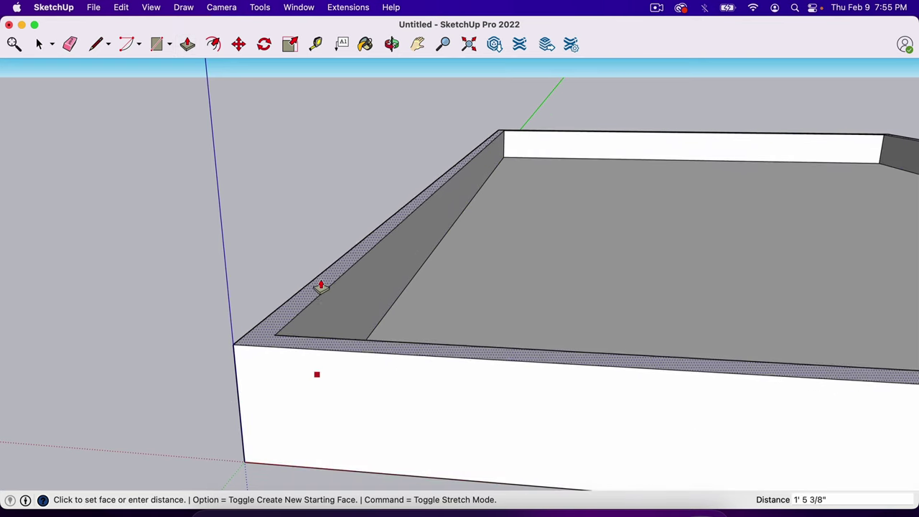
click(318, 269)
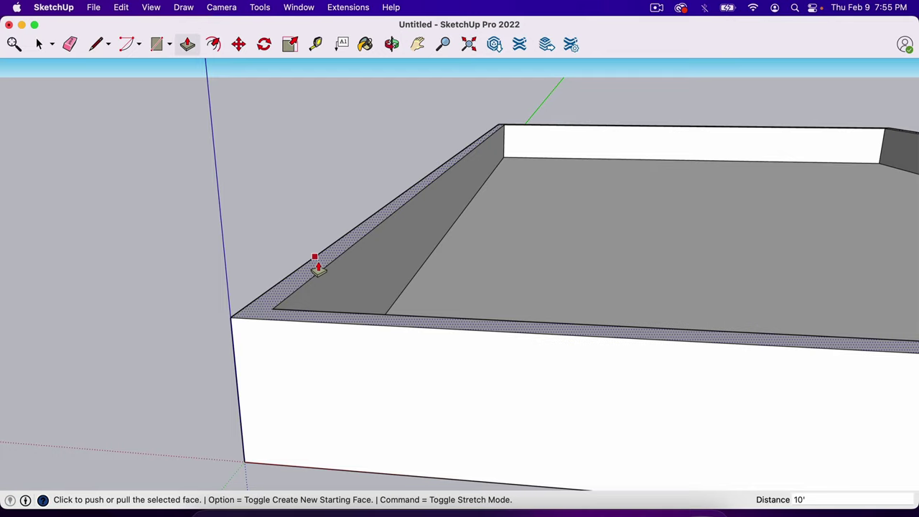
key(super+3)
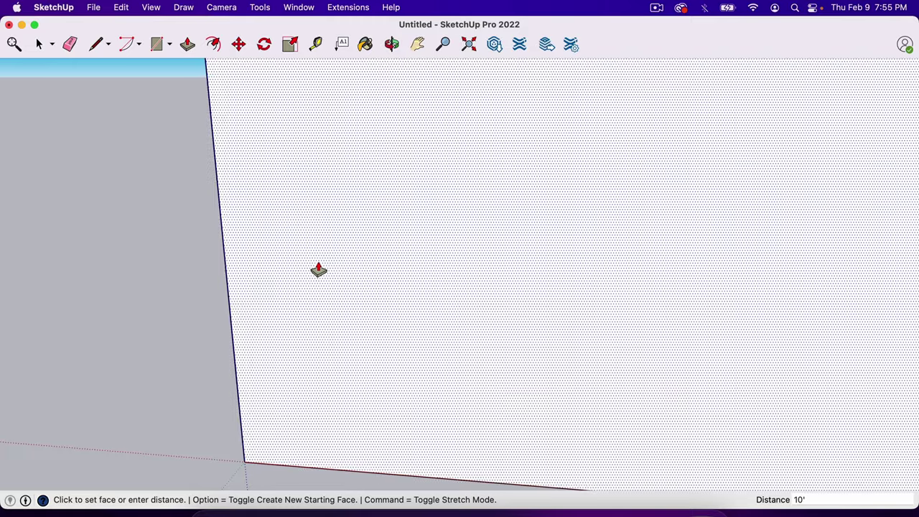
key(o)
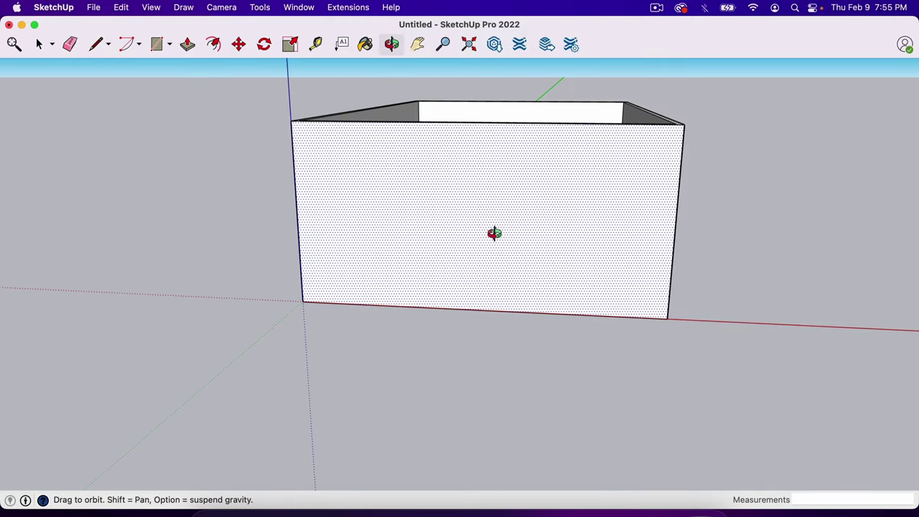
drag(492, 232, 593, 218)
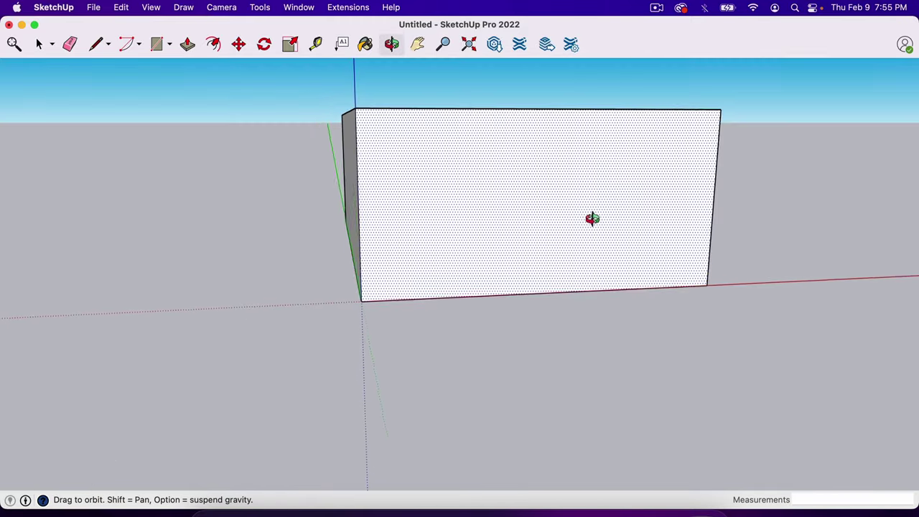
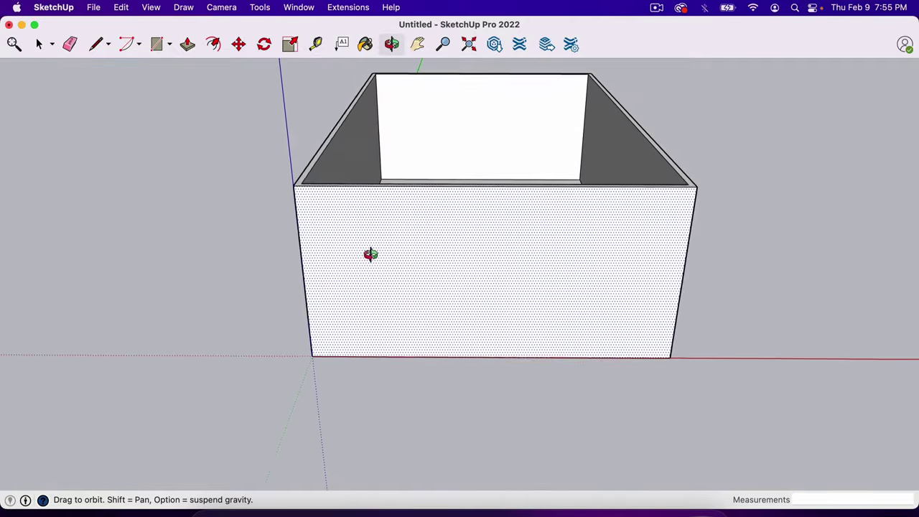
Step: Try out a few straight lines on the front wall's face and undo them
drag(511, 371, 507, 355)
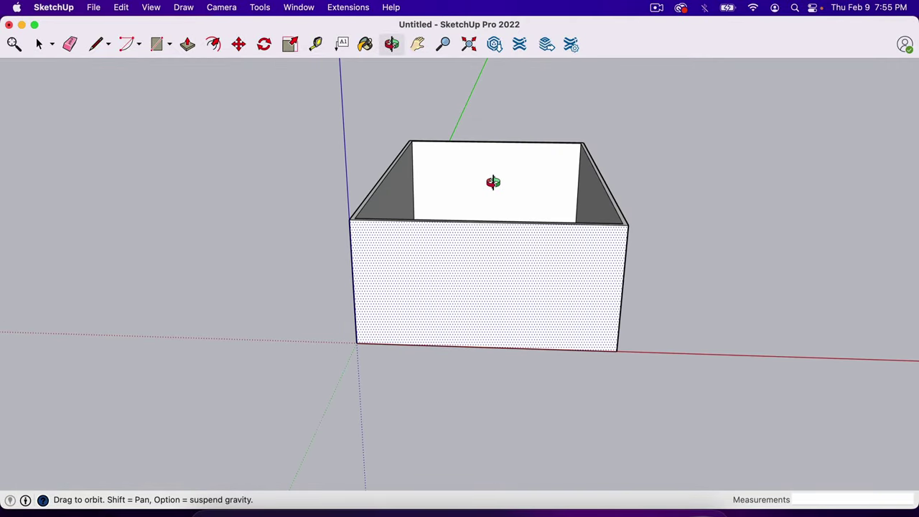
scroll(492, 181, up, 4)
scroll(492, 180, down, 2)
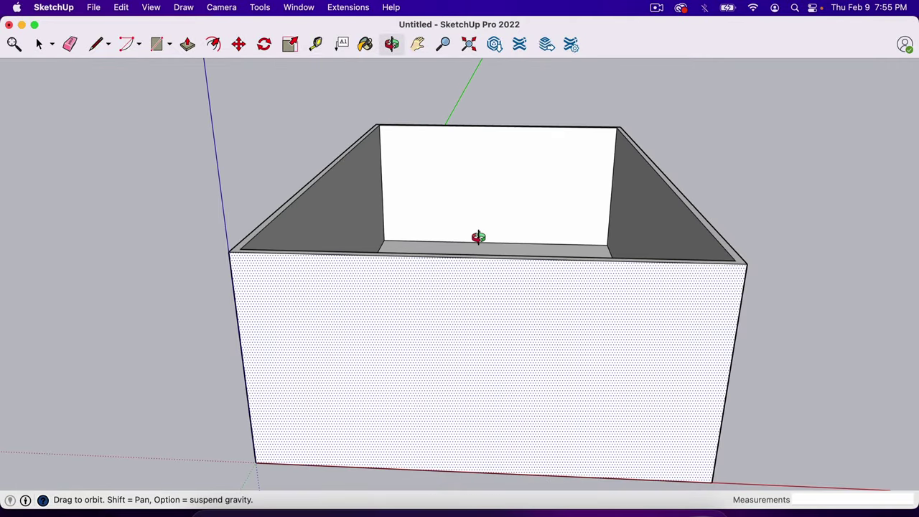
drag(481, 238, 479, 234)
key(l)
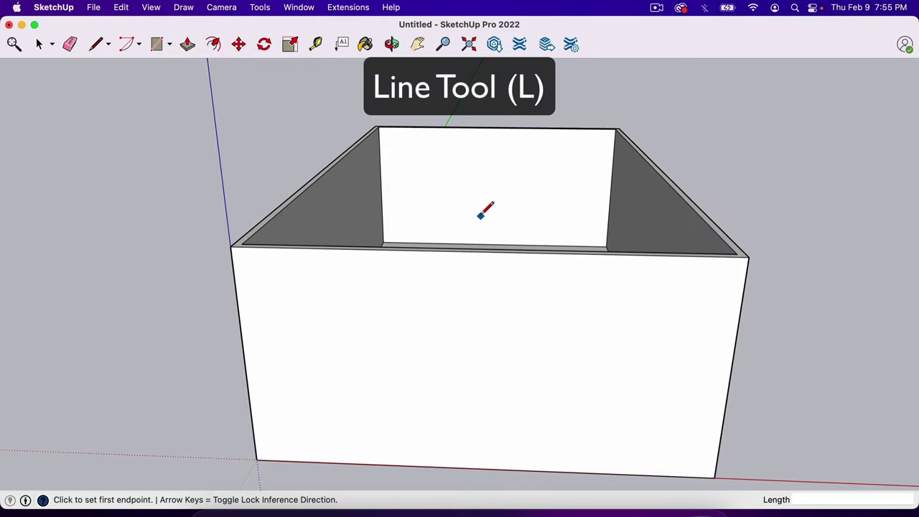
click(412, 295)
click(497, 331)
click(439, 360)
click(397, 359)
key(super+z)
key(super+z)
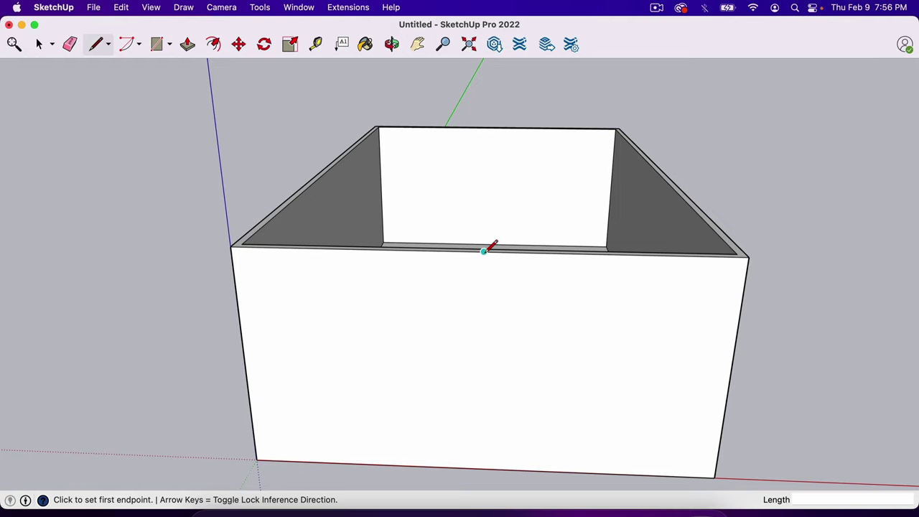
click(484, 251)
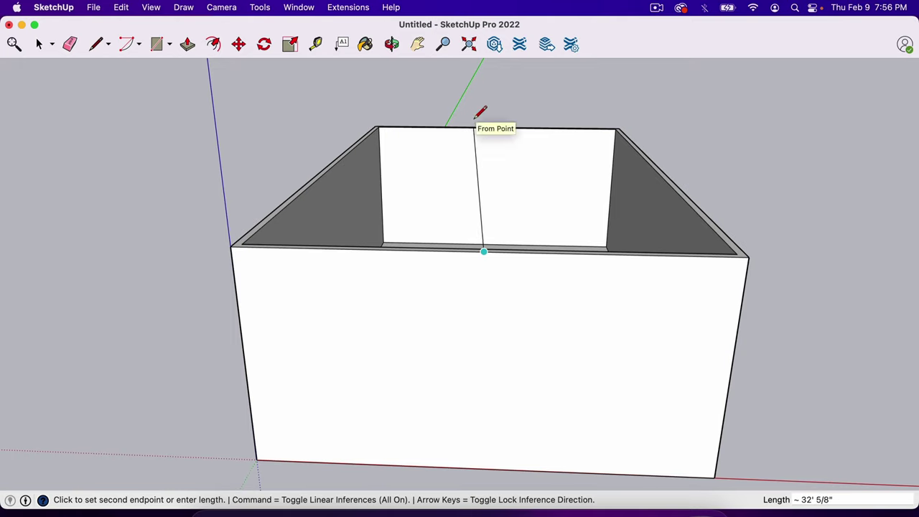
key(space)
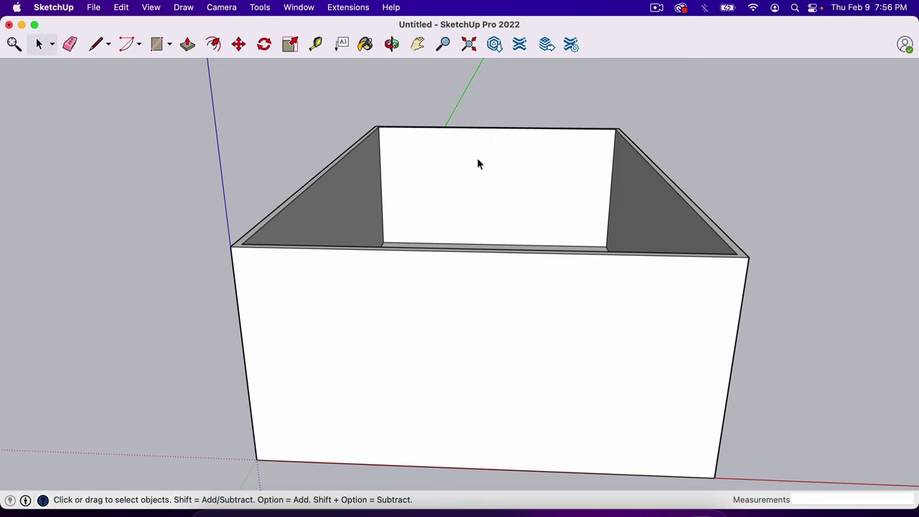
Step: Draw a 96" vertical line up the blue axis from the midpoint of the front wall's outer top edge
key(o)
drag(427, 240, 228, 247)
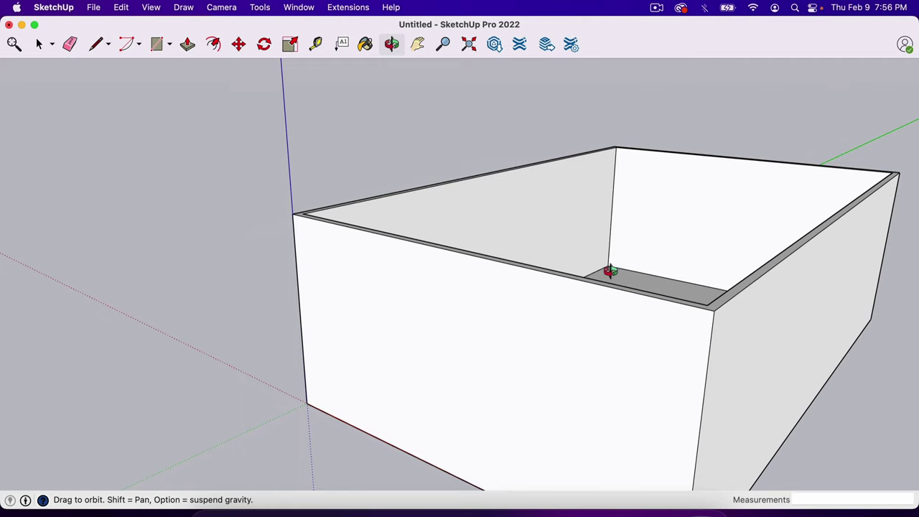
drag(610, 271, 683, 263)
key(l)
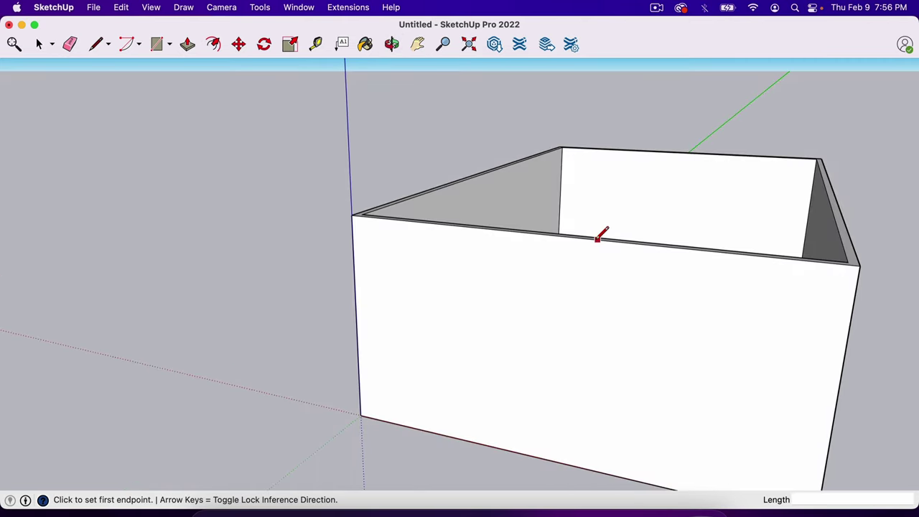
click(568, 236)
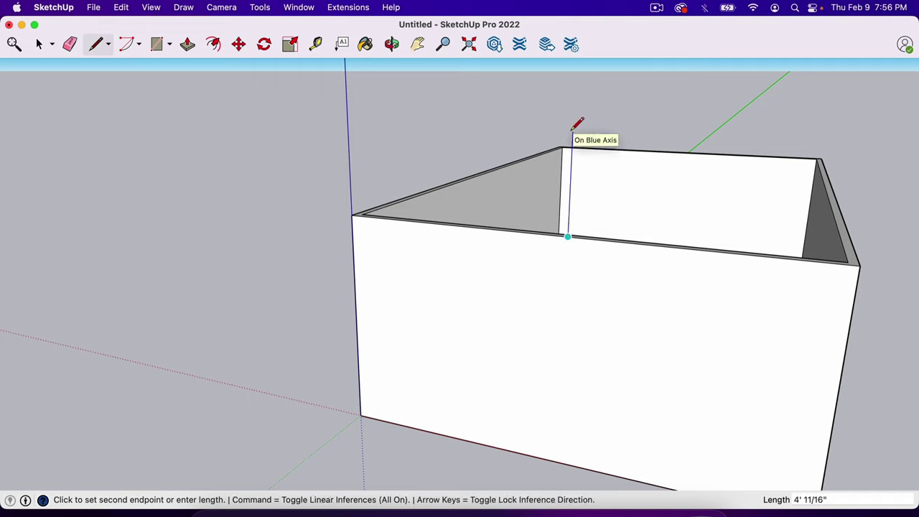
key(Up)
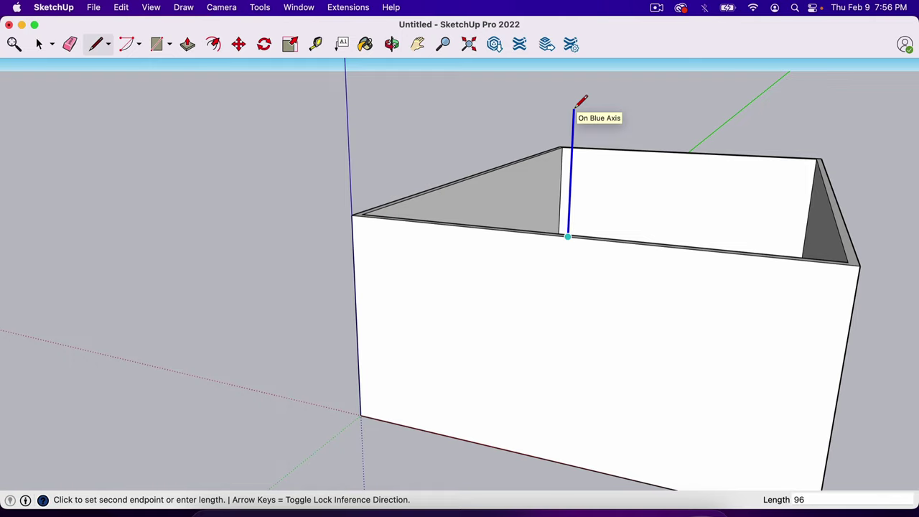
scroll(579, 102, down, 3)
scroll(592, 215, down, 2)
Step: Draw two sloping lines from the top of the vertical line to the front wall's upper corners to form the gable
click(583, 162)
scroll(590, 162, up, 4)
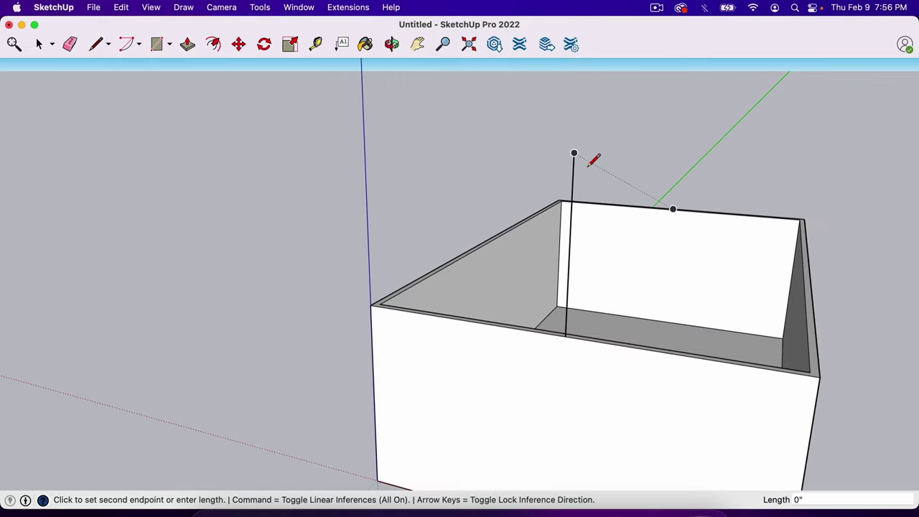
click(371, 305)
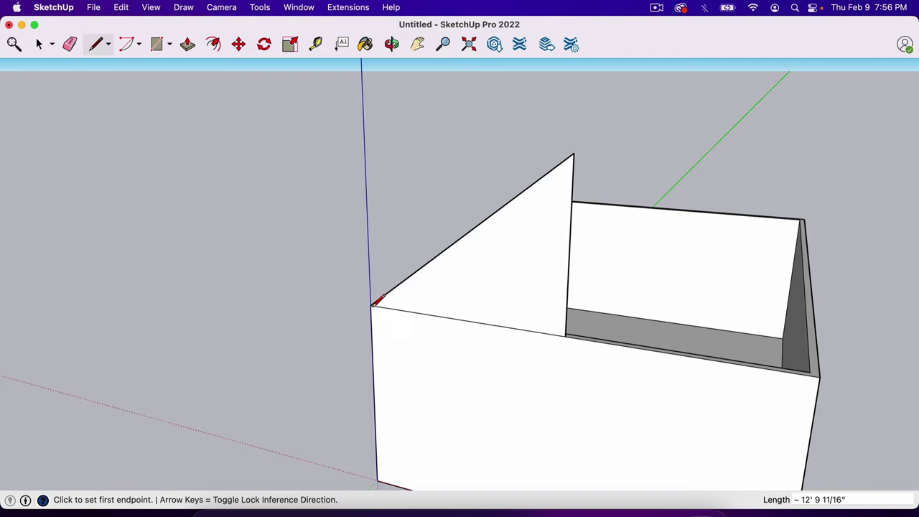
click(574, 153)
click(819, 375)
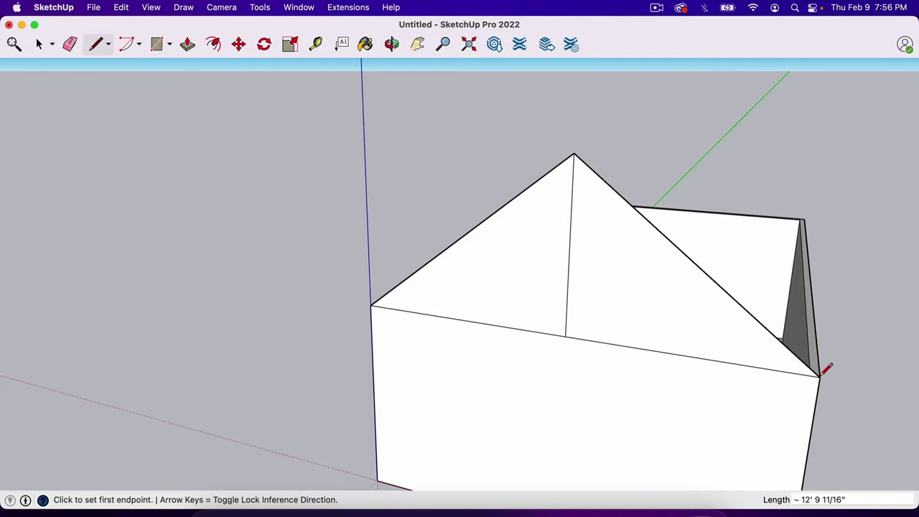
Step: Draw a 32' ridge line along the green axis from the front gable's peak toward the rear wall
key(o)
drag(818, 394, 745, 379)
drag(287, 371, 446, 393)
key(l)
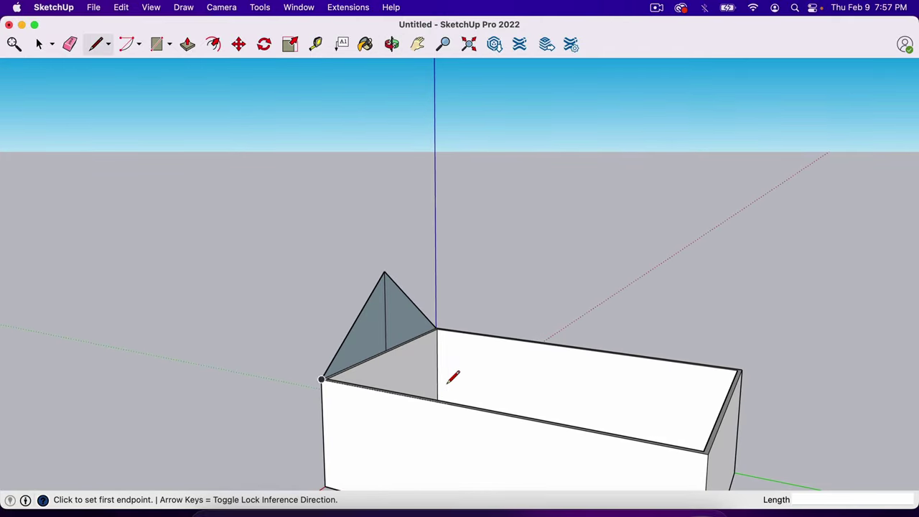
click(385, 271)
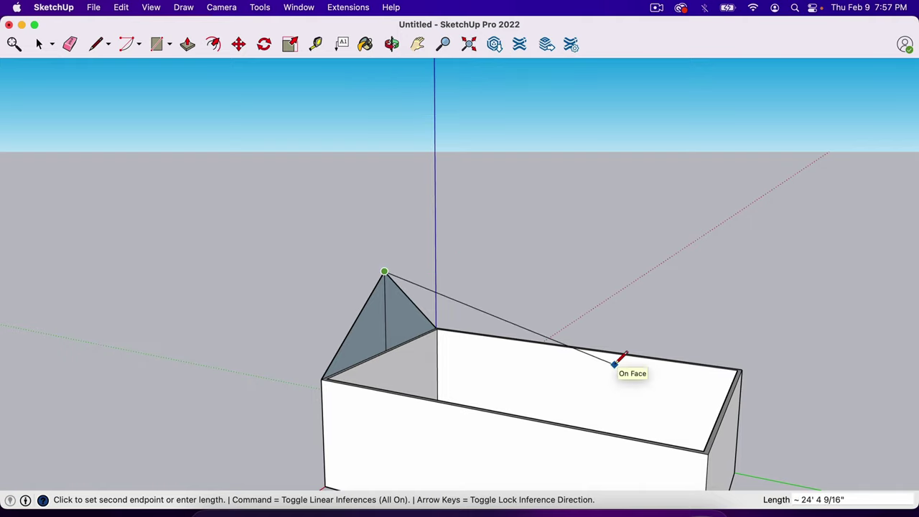
key(Left)
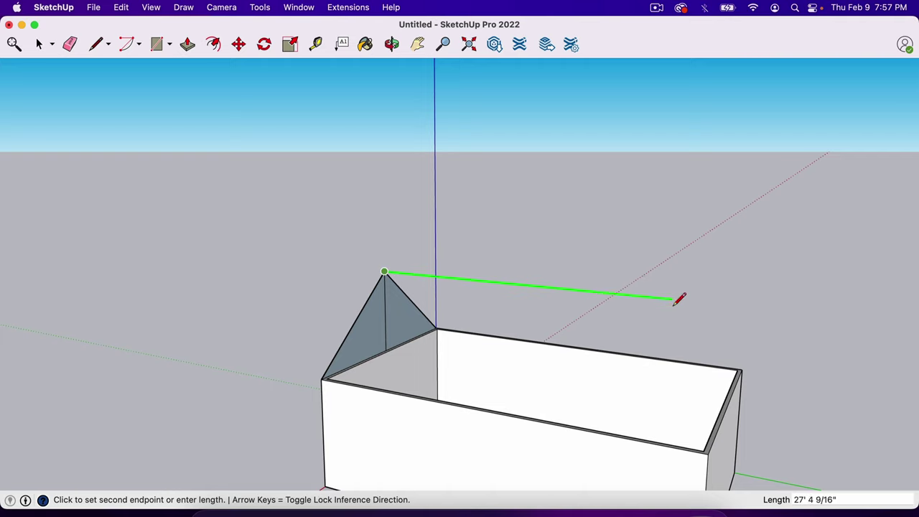
text(3)
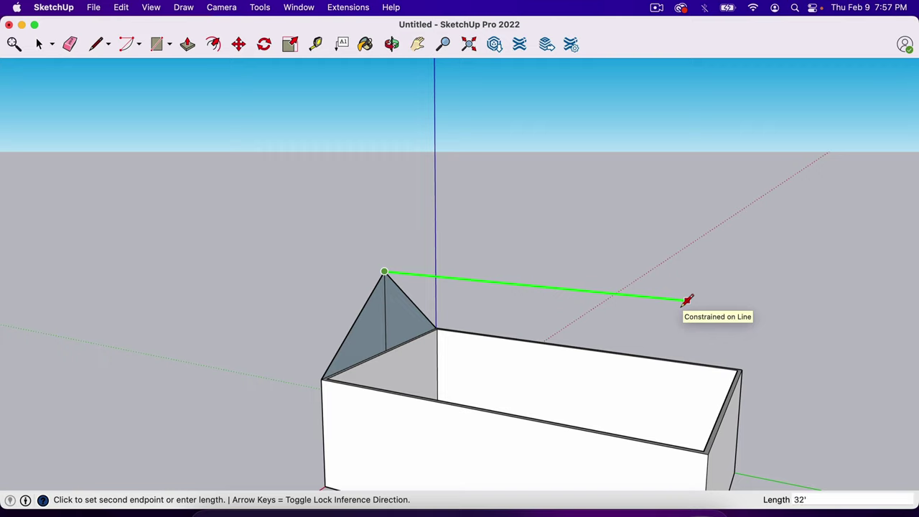
text(2')
key(Return)
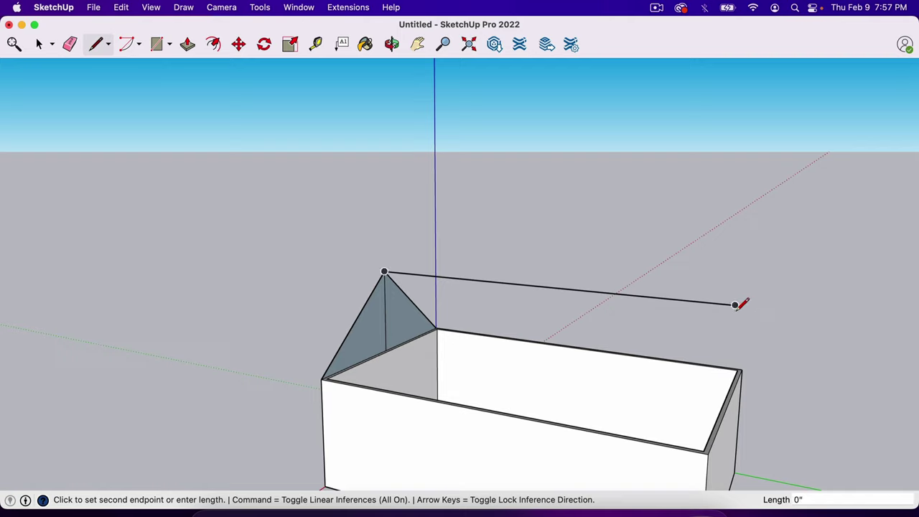
Step: Draw lines from the ridge's rear end to both upper corners of the rear wall to close the roof slopes and gable
click(708, 452)
key(o)
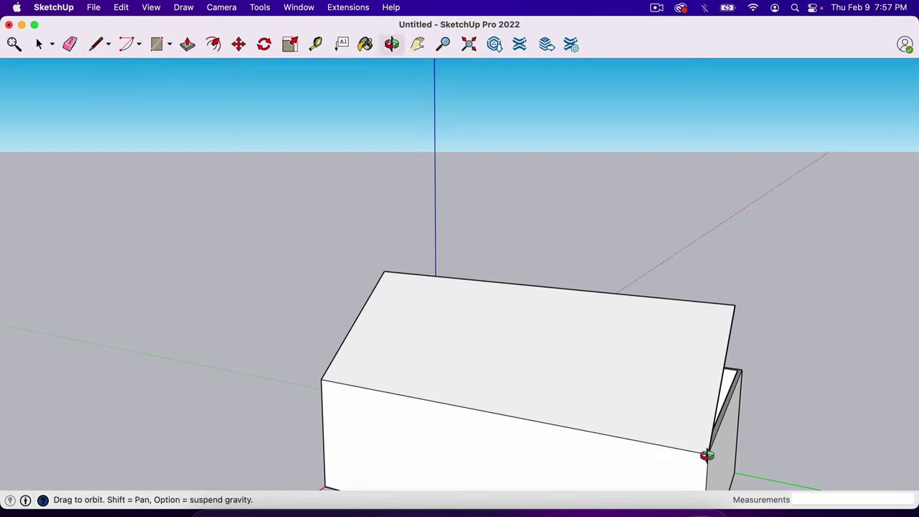
drag(742, 408, 244, 395)
key(l)
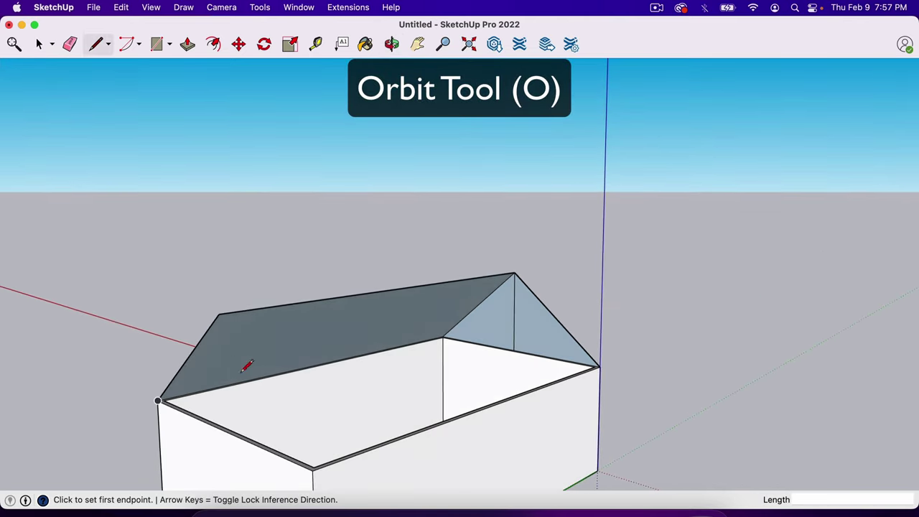
click(218, 314)
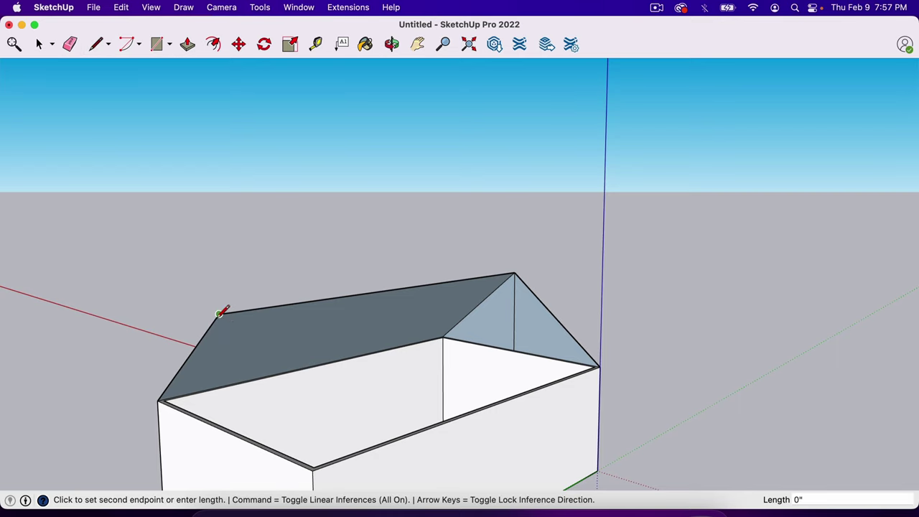
click(313, 470)
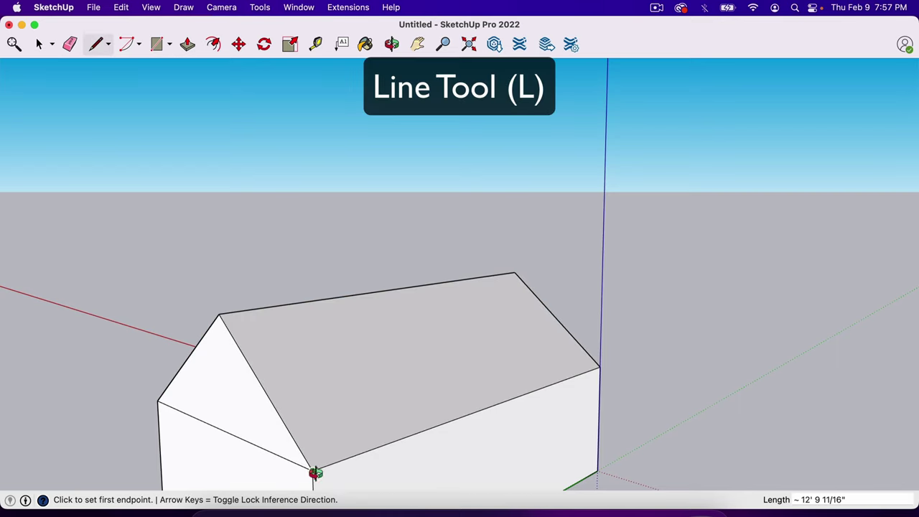
Step: Erase the horizontal line separating the rear gable from the wall below it
key(o)
mouse_move(459, 433)
mouse_down()
mouse_move(406, 392)
mouse_move(407, 407)
mouse_move(377, 421)
mouse_move(486, 390)
mouse_move(402, 388)
mouse_move(426, 419)
mouse_up()
scroll(407, 392, down, 3)
key(e)
click(395, 399)
Step: Erase the front gable's vertical center line and the horizontal line across its base
key(o)
mouse_move(483, 416)
mouse_down()
mouse_move(466, 426)
mouse_move(591, 383)
mouse_move(321, 433)
mouse_move(467, 380)
mouse_move(420, 387)
mouse_up()
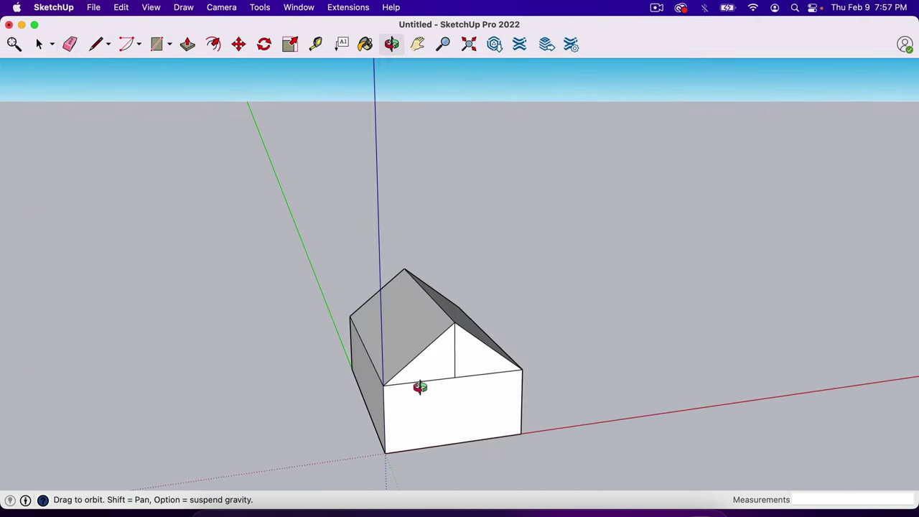
scroll(453, 383, up, 5)
key(e)
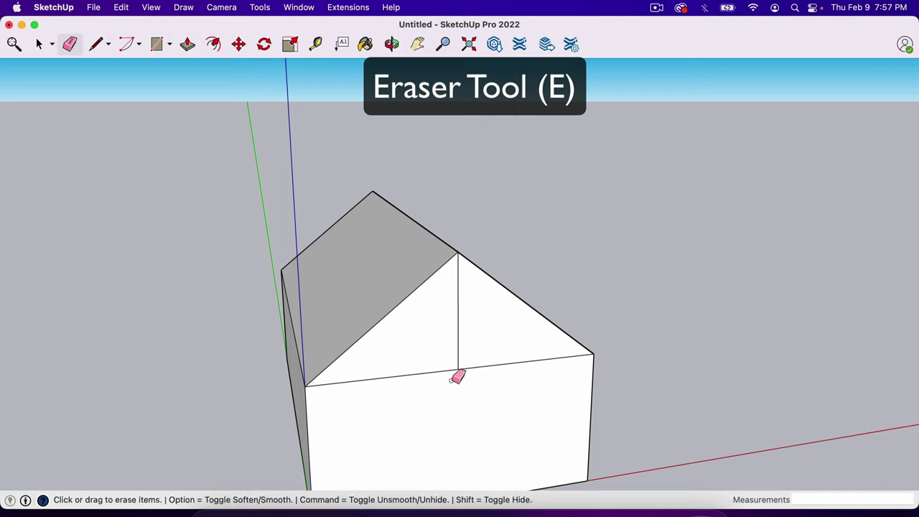
mouse_move(451, 378)
mouse_down()
mouse_move(457, 356)
mouse_move(481, 369)
mouse_move(467, 381)
mouse_move(420, 349)
mouse_up()
Step: Offset the front gable wall's outline inward by 10"
key(o)
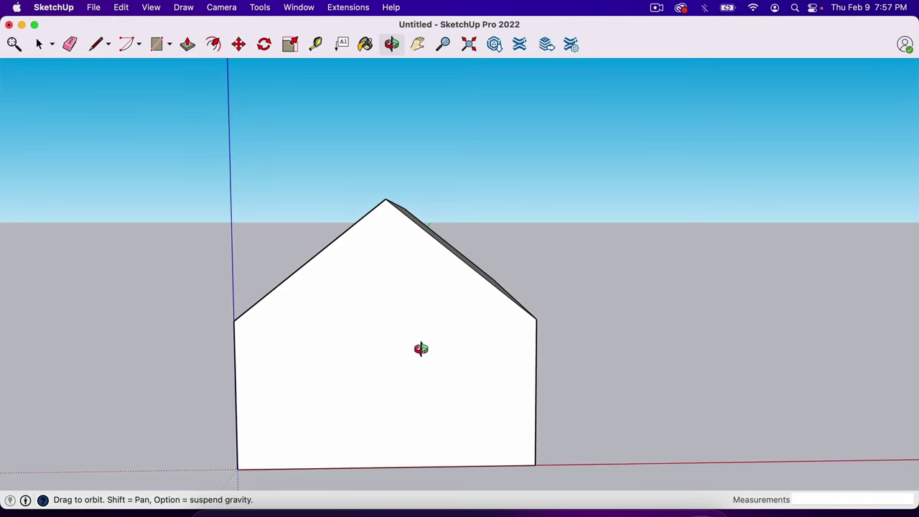
key(f)
click(395, 356)
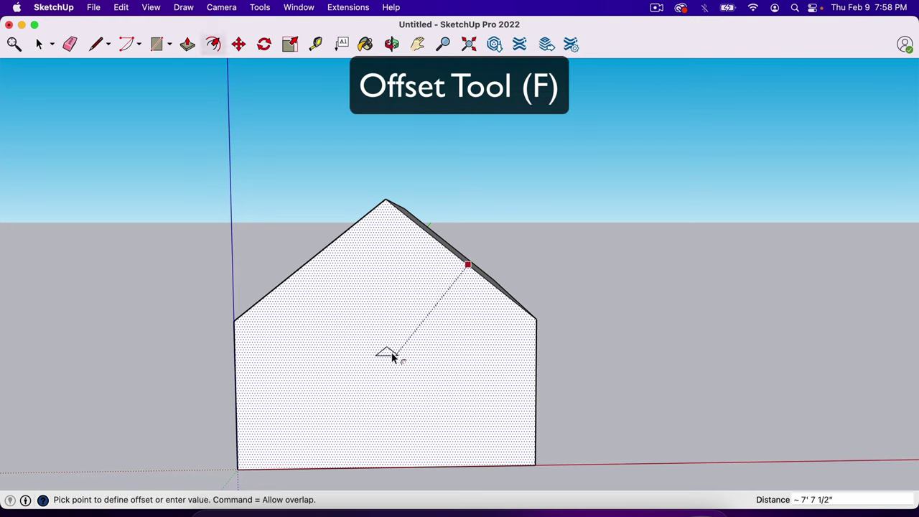
click(468, 290)
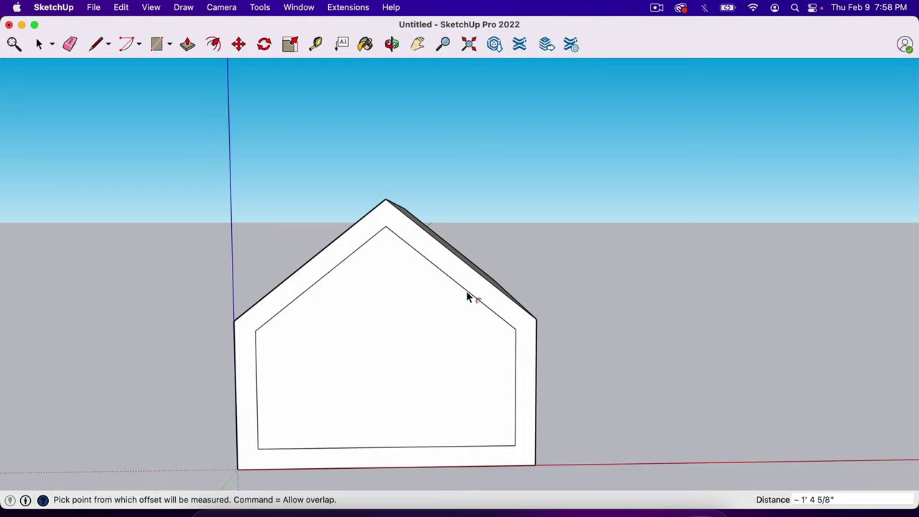
text(10)
key(Return)
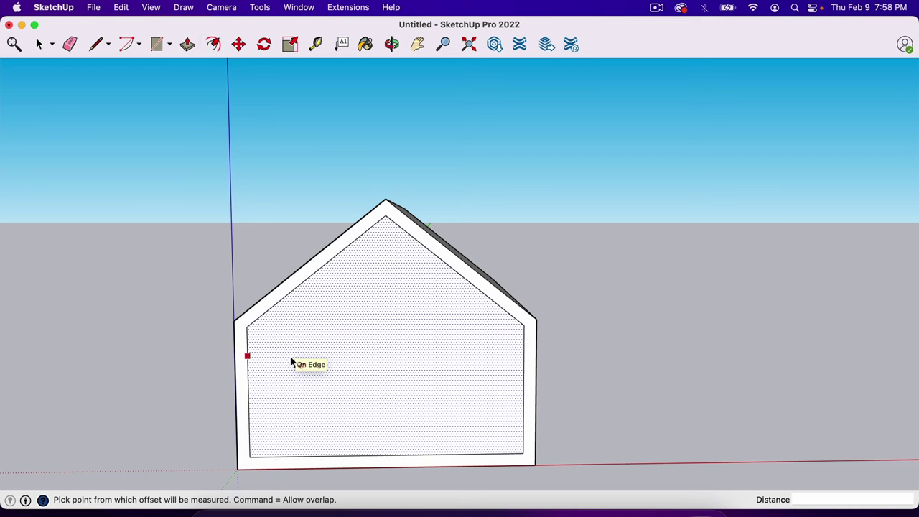
Step: Push/Pull the front border face outward by 2' so it projects beyond the recessed front wall
key(o)
drag(291, 359, 237, 359)
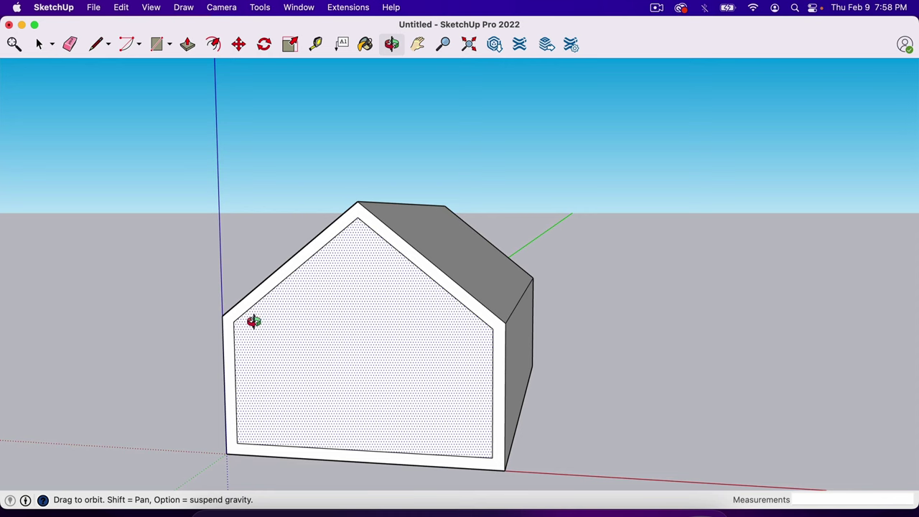
scroll(253, 321, up, 5)
key(space)
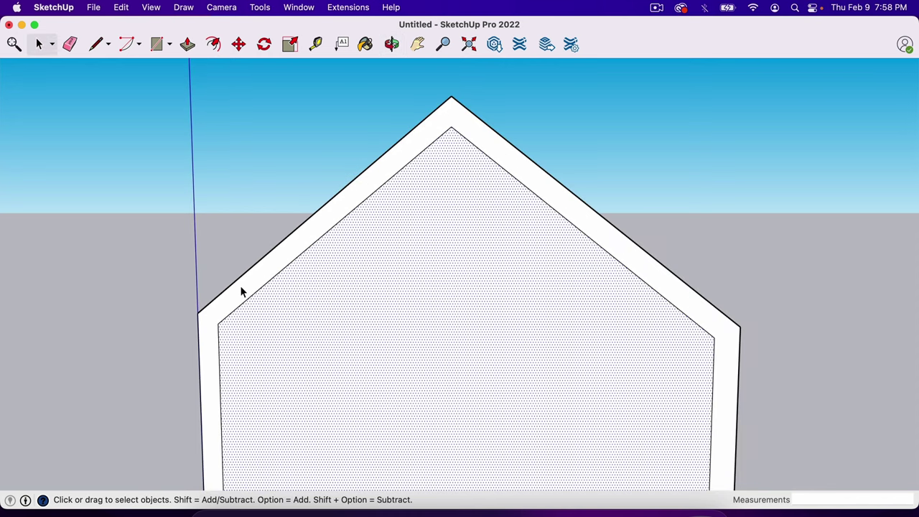
click(247, 293)
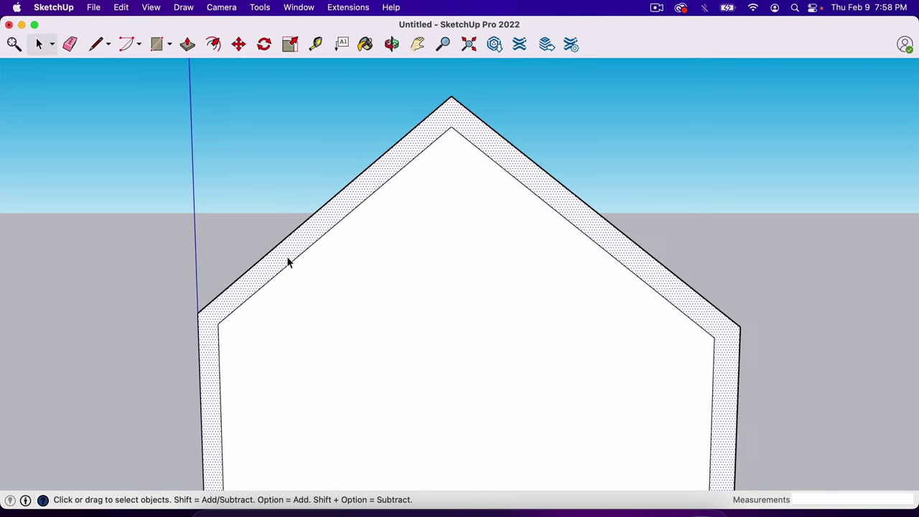
key(p)
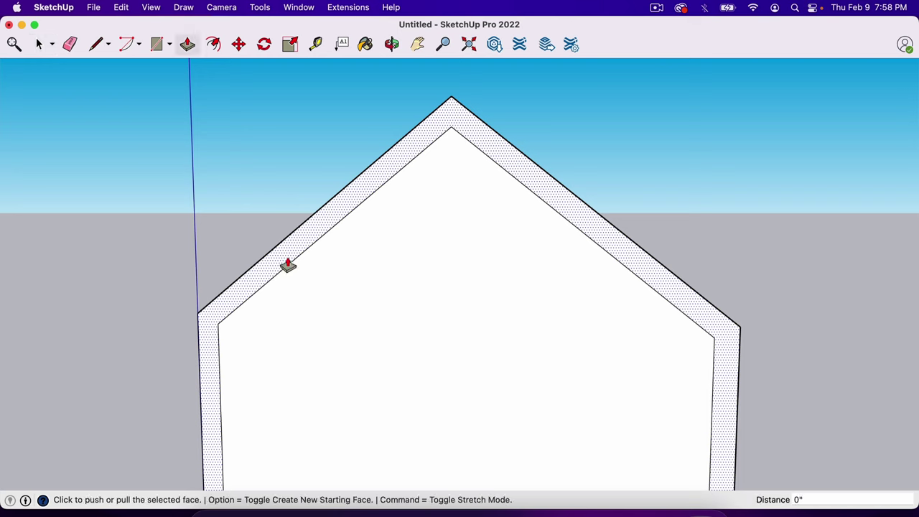
click(286, 263)
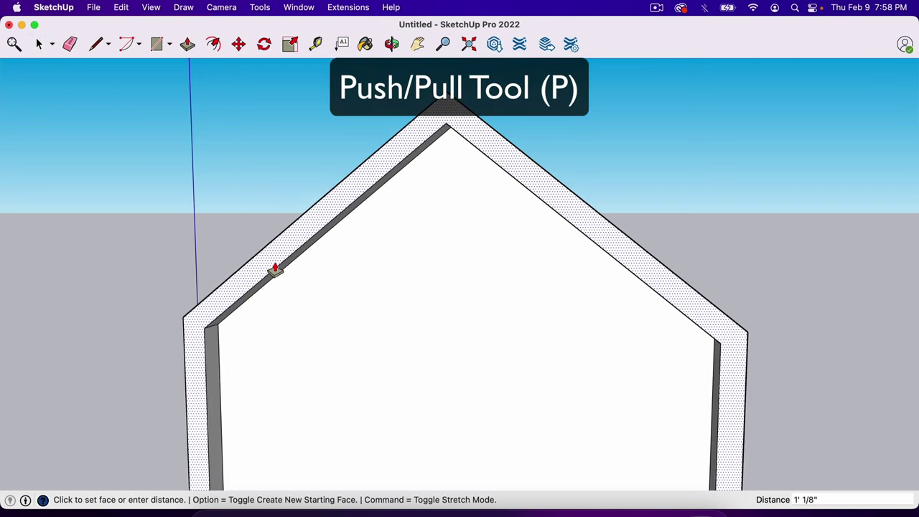
click(272, 267)
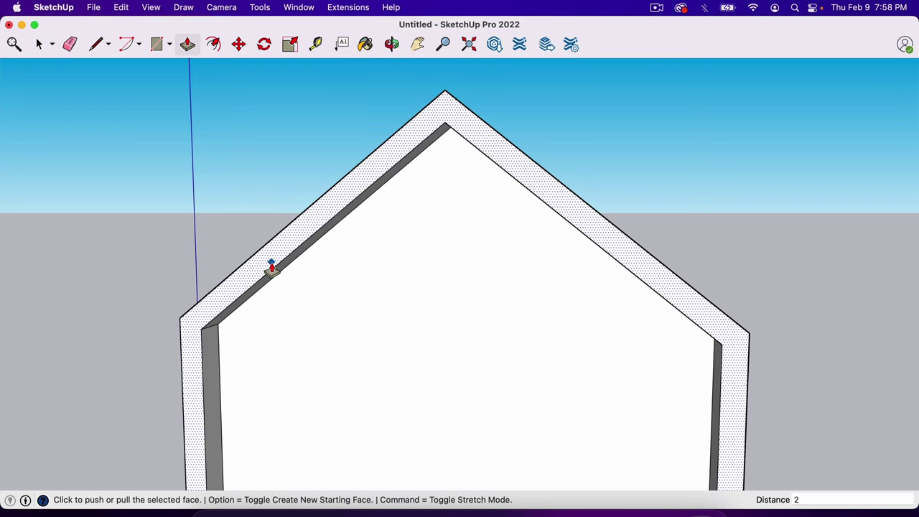
click(272, 267)
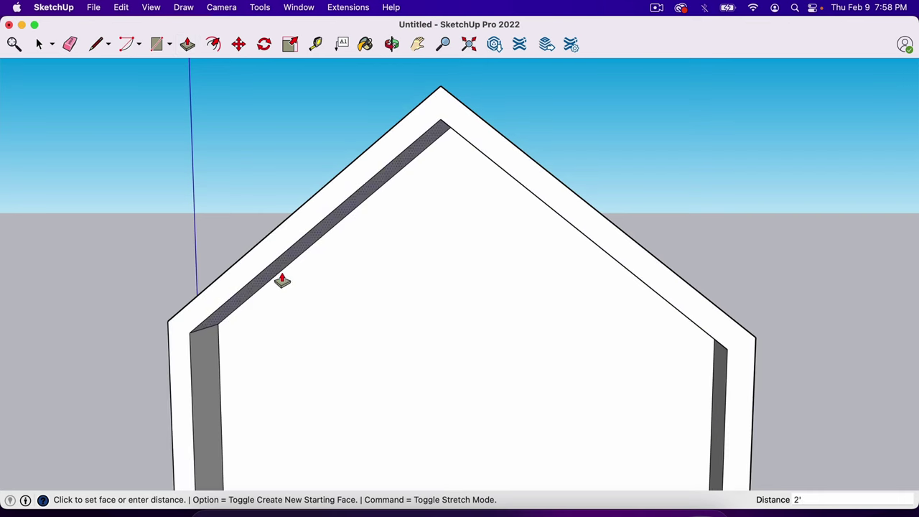
Step: Examine the house and its projecting front border from different angles
scroll(280, 280, down, 5)
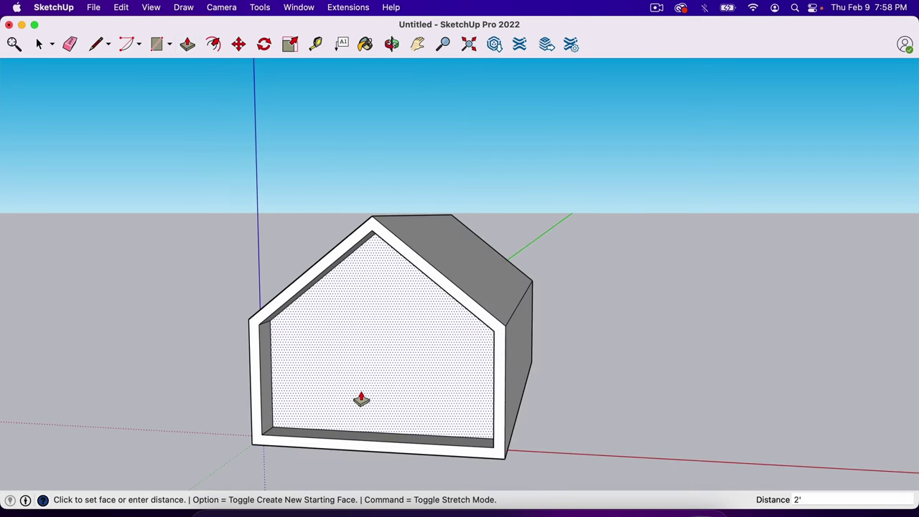
key(o)
drag(375, 388, 341, 426)
drag(467, 396, 366, 396)
drag(502, 371, 418, 376)
mouse_move(432, 286)
mouse_down()
mouse_move(476, 290)
mouse_move(426, 291)
mouse_up()
drag(471, 255, 483, 337)
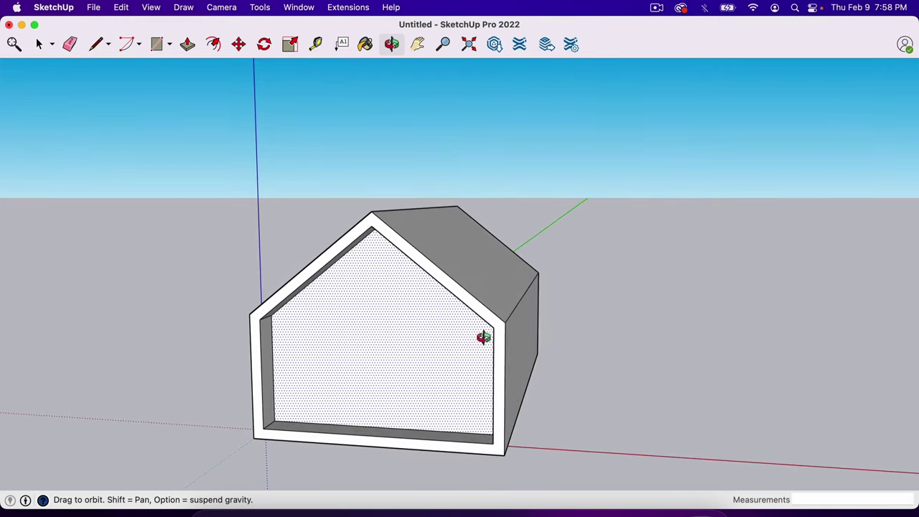
Step: Paint the recessed front wall with the reddish-brown vertical wood siding from the Brick, Cladding and Siding collection
key(b)
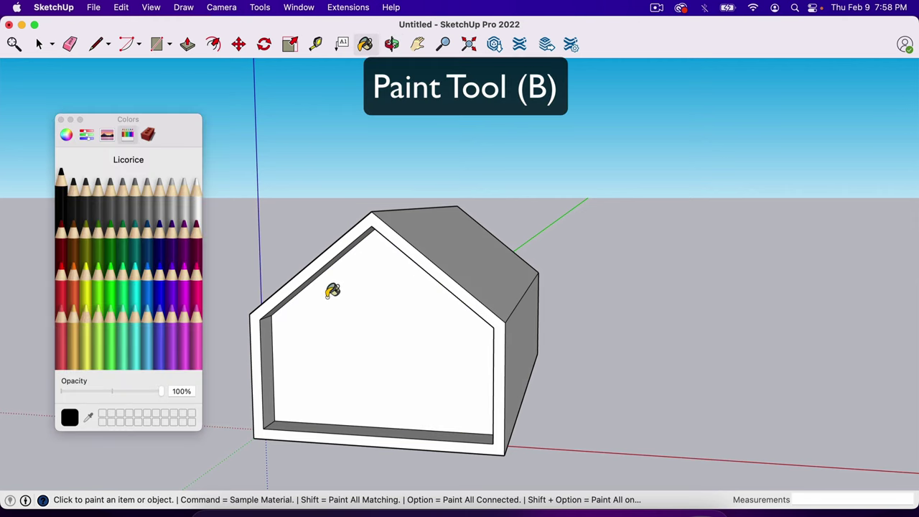
click(145, 140)
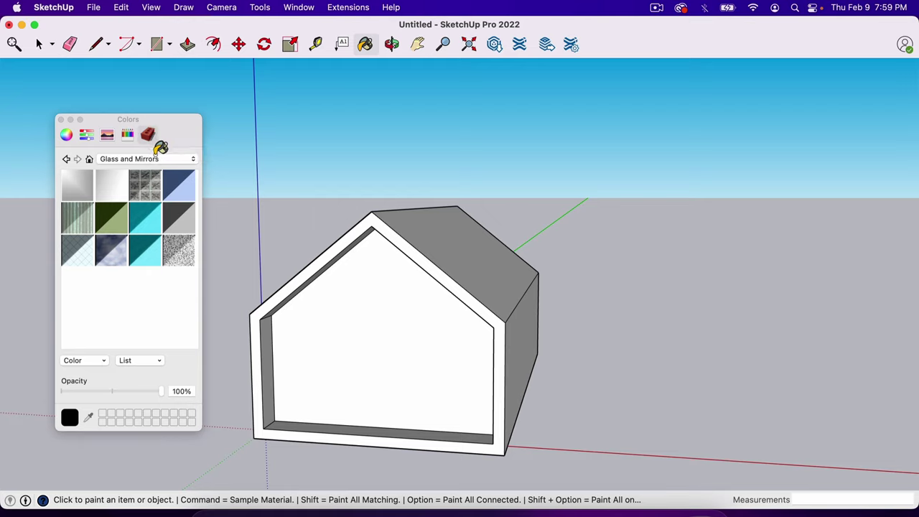
click(153, 160)
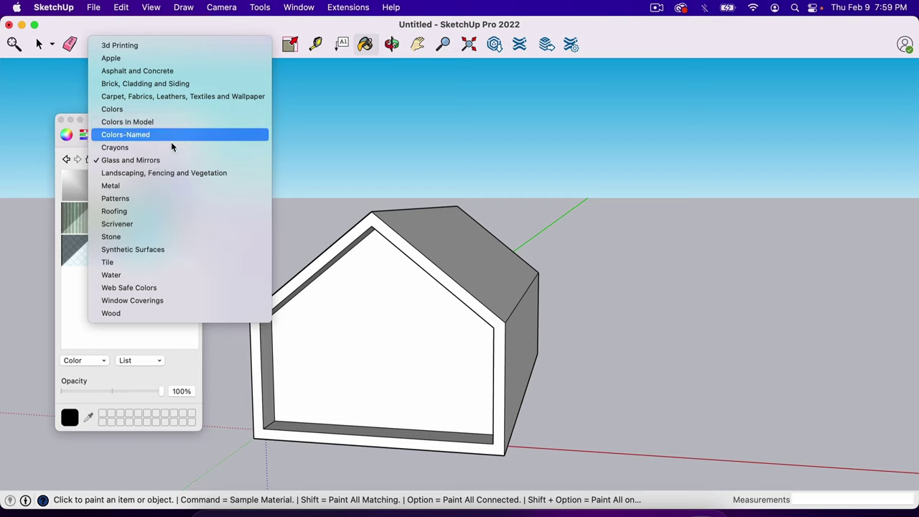
click(127, 314)
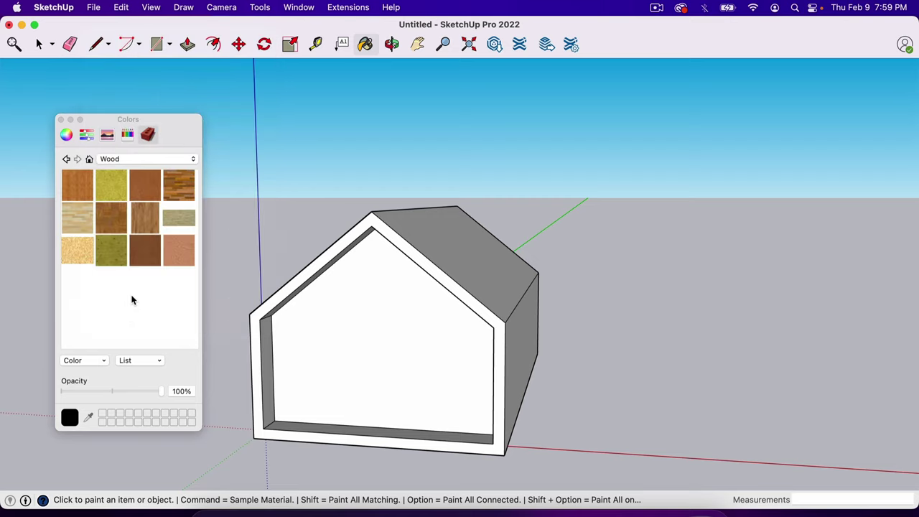
click(169, 159)
scroll(172, 108, up, 5)
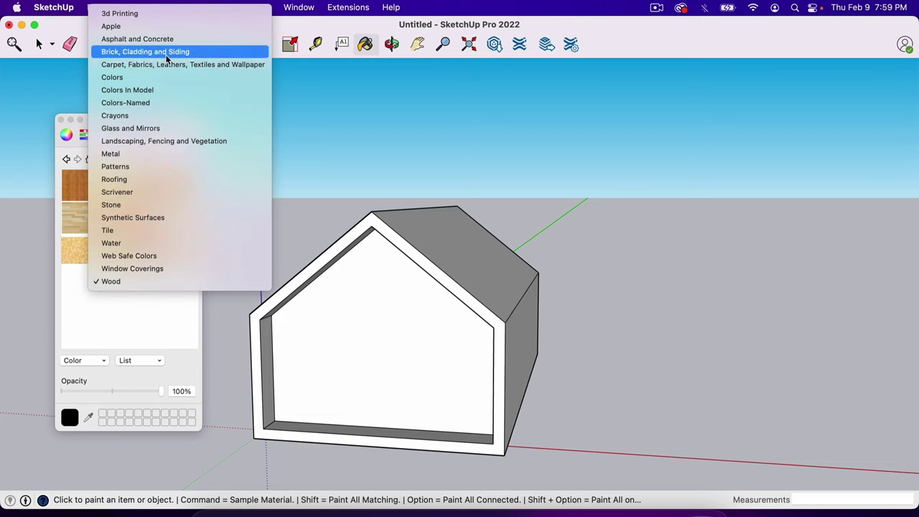
click(166, 54)
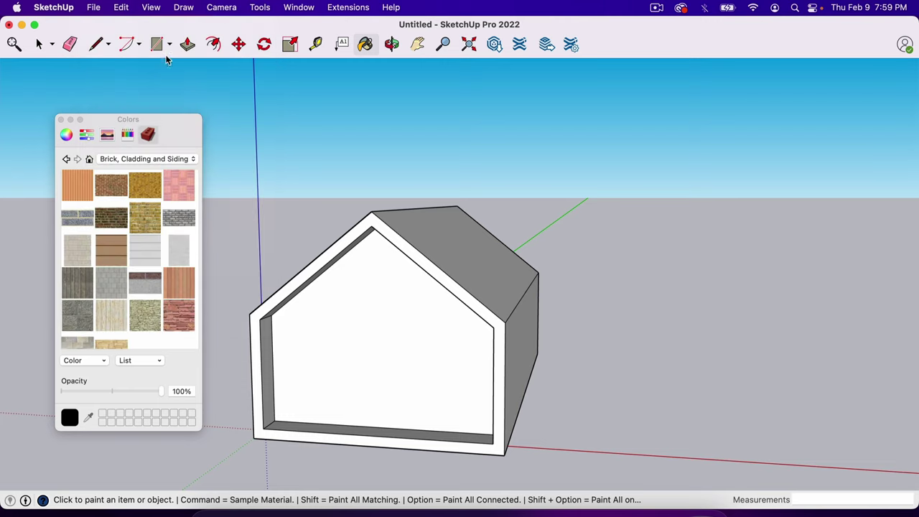
click(180, 281)
click(369, 338)
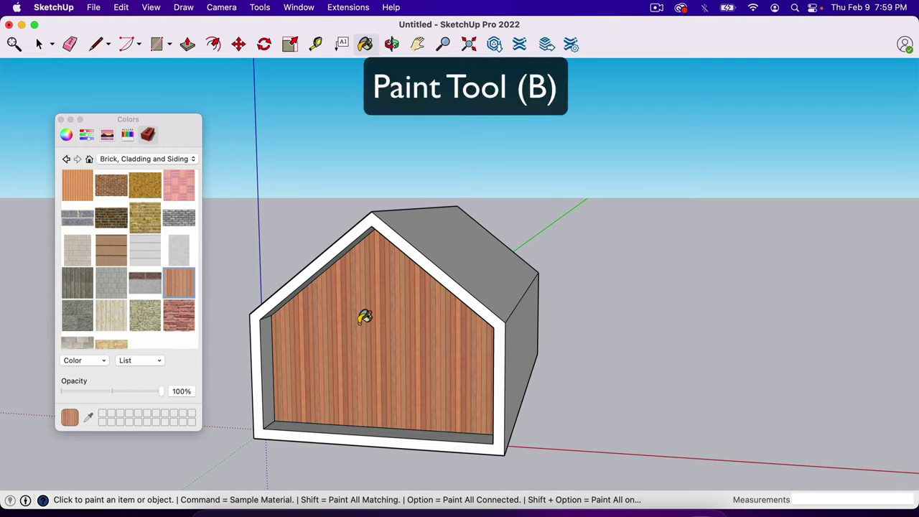
Step: Paint the rear gable wall with the same reddish-brown vertical wood siding
key(o)
mouse_move(398, 333)
mouse_down()
mouse_move(432, 364)
mouse_move(347, 367)
mouse_move(648, 322)
mouse_move(383, 328)
mouse_up()
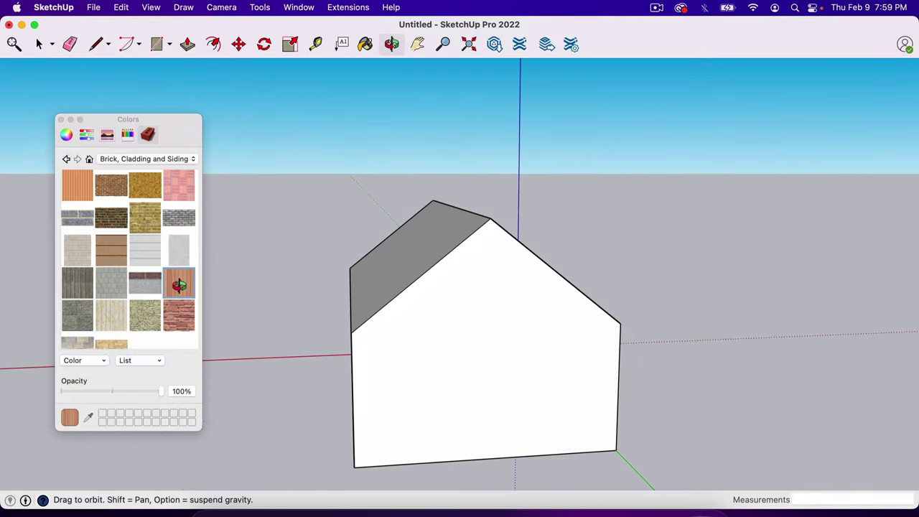
key(b)
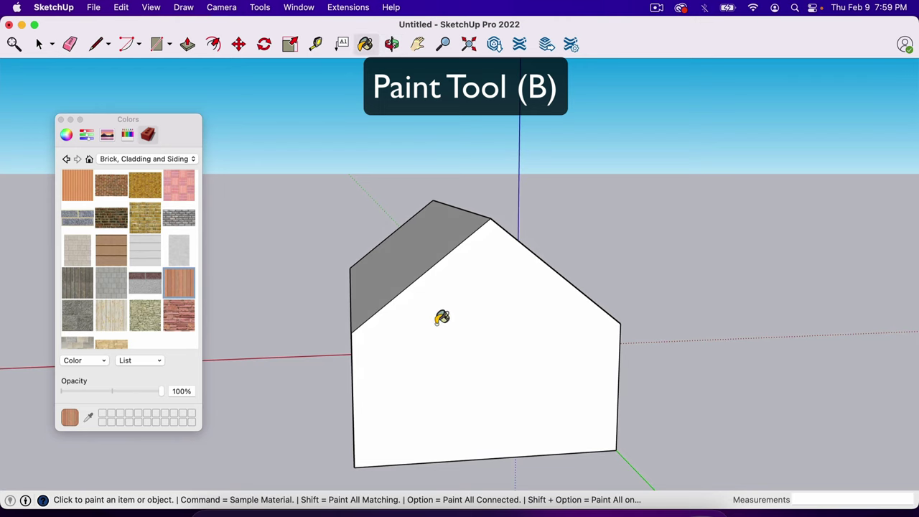
click(443, 318)
Step: Choose the black metal standing seam material from the Roofing collection for the long side of the house
key(o)
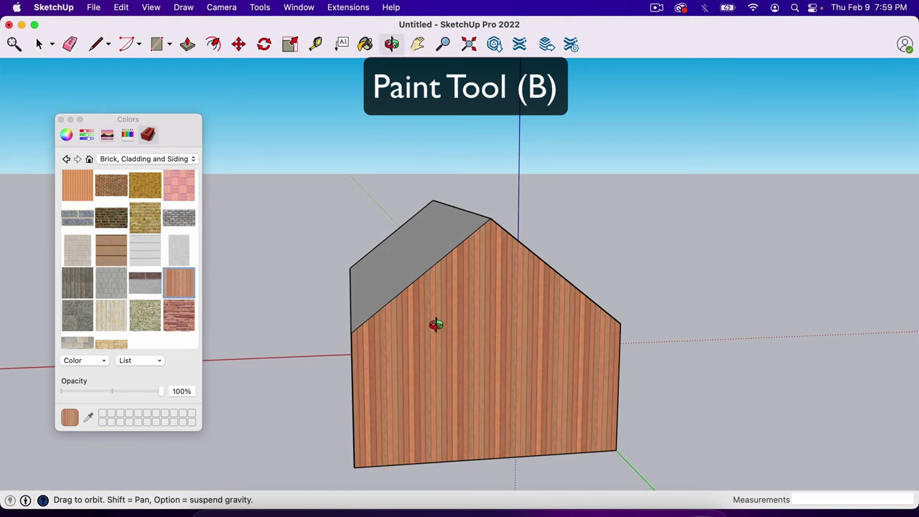
drag(346, 354, 494, 366)
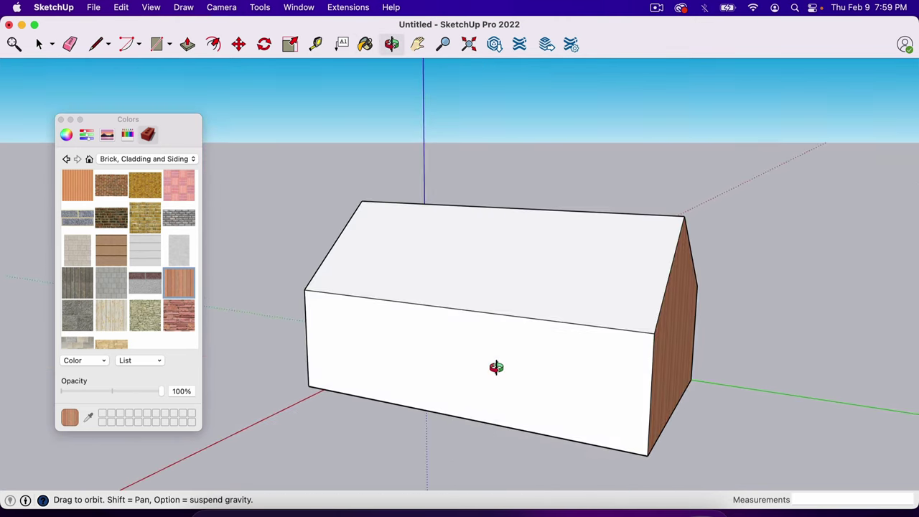
click(152, 160)
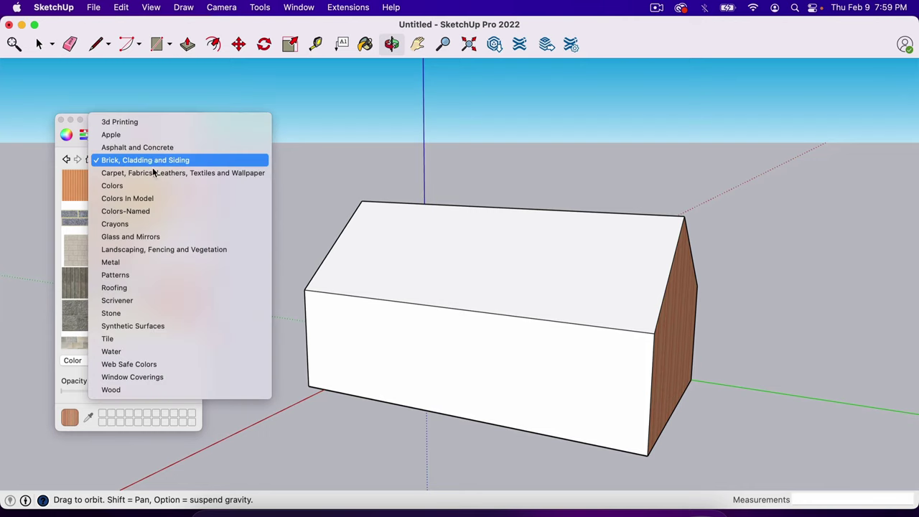
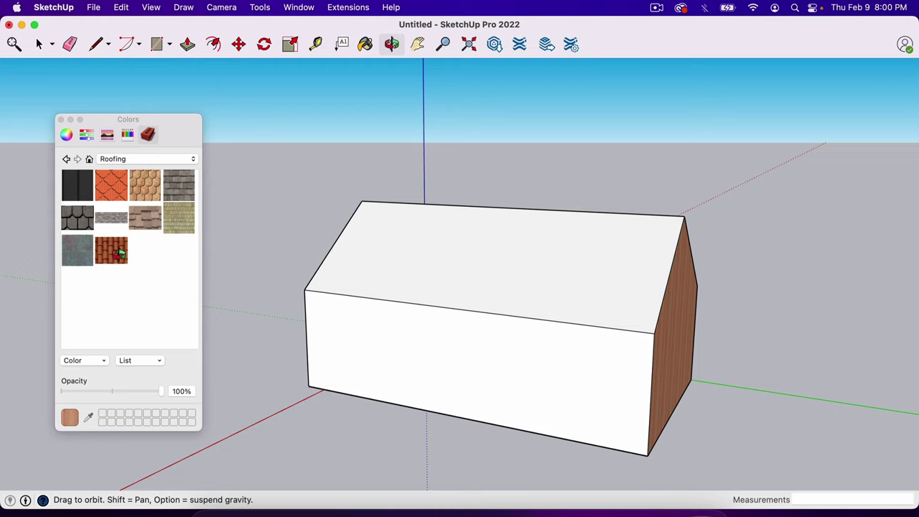
click(78, 185)
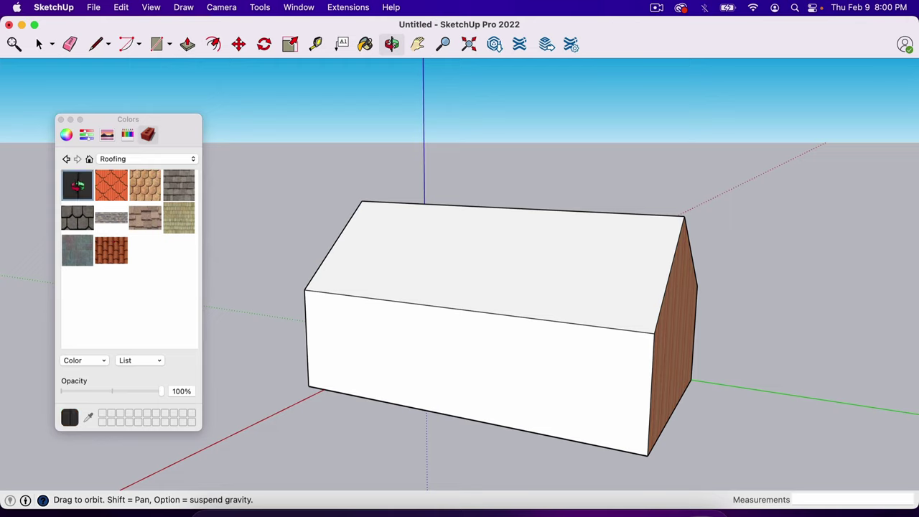
Step: Try recoloring the metal standing seam material by sampling a light gray, and darken it to near black
click(104, 361)
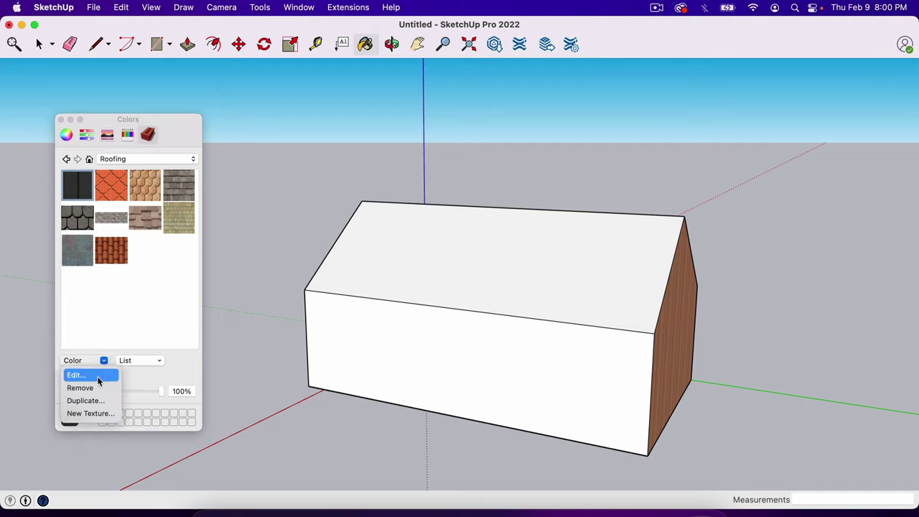
click(75, 375)
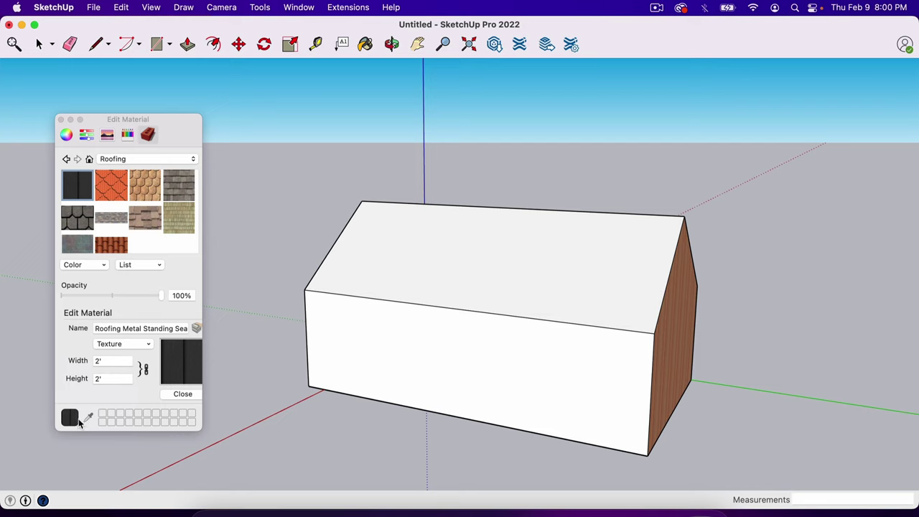
click(87, 418)
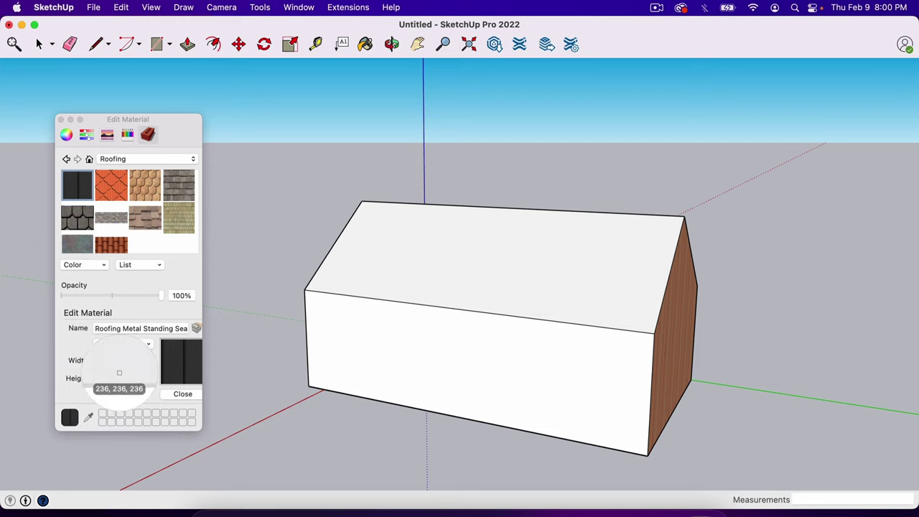
click(109, 394)
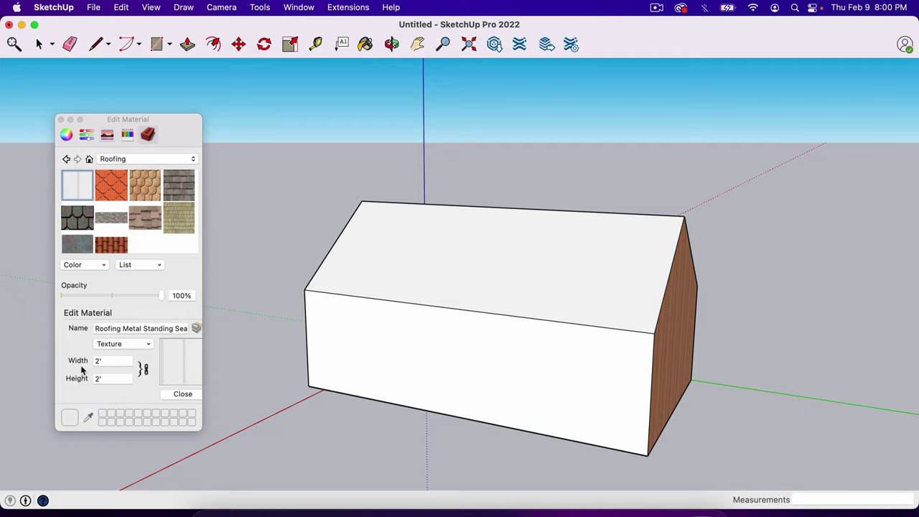
click(66, 137)
click(169, 265)
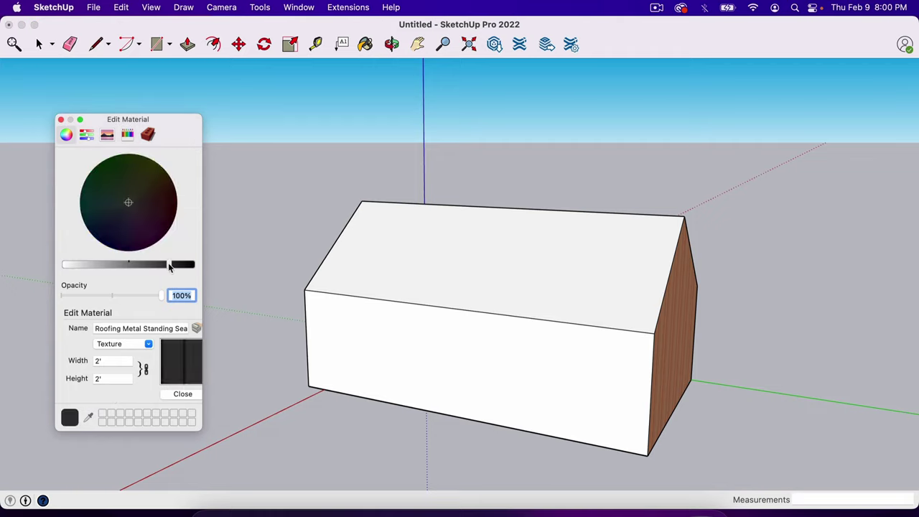
click(61, 120)
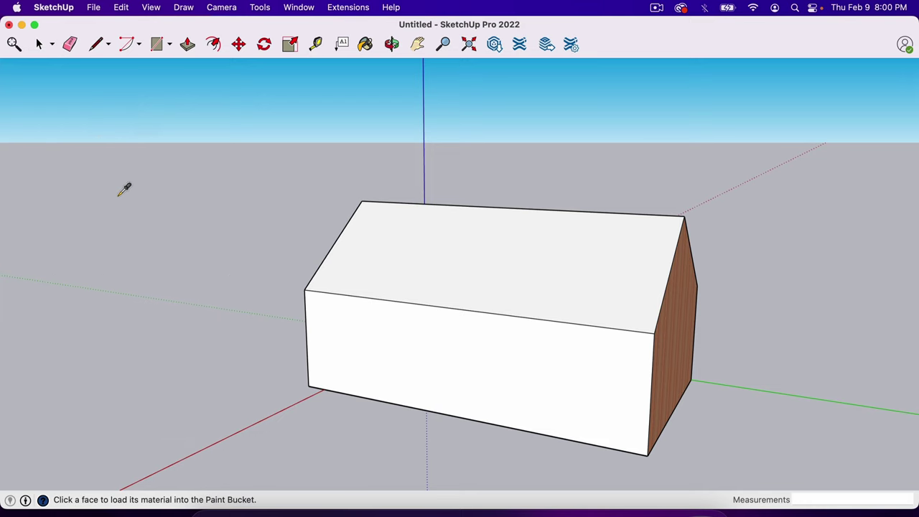
Step: Paint the long side wall on the red-axis side and the roof slope above it with the black metal standing seam material
key(b)
click(83, 192)
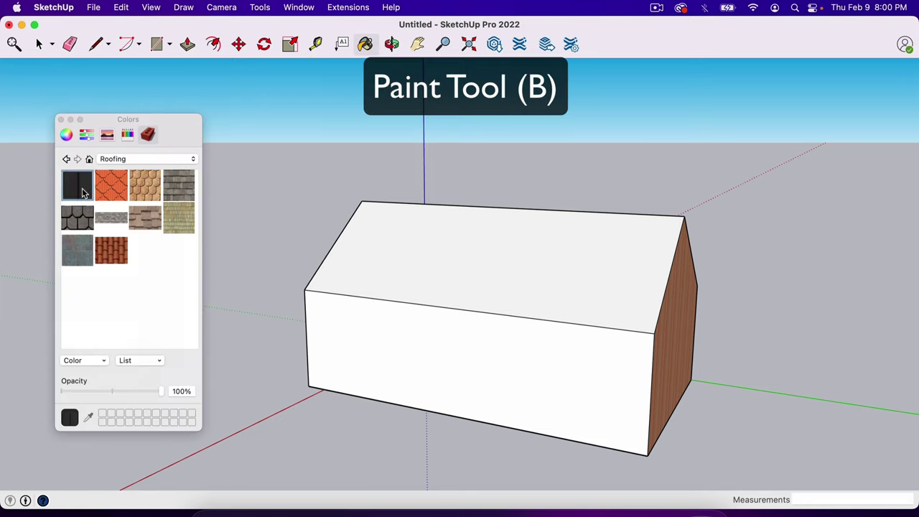
click(437, 329)
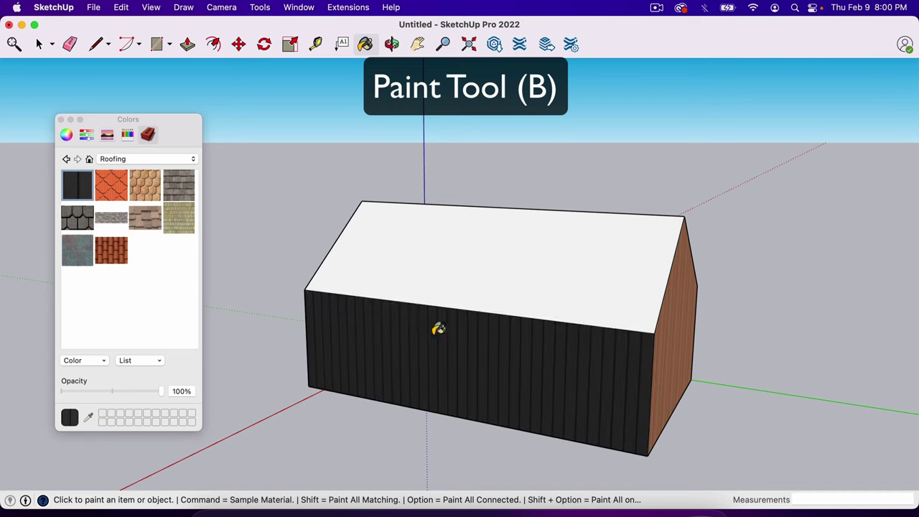
click(468, 274)
Step: Paint the opposite roof slope and the long side wall below it with the same black standing seam material
key(o)
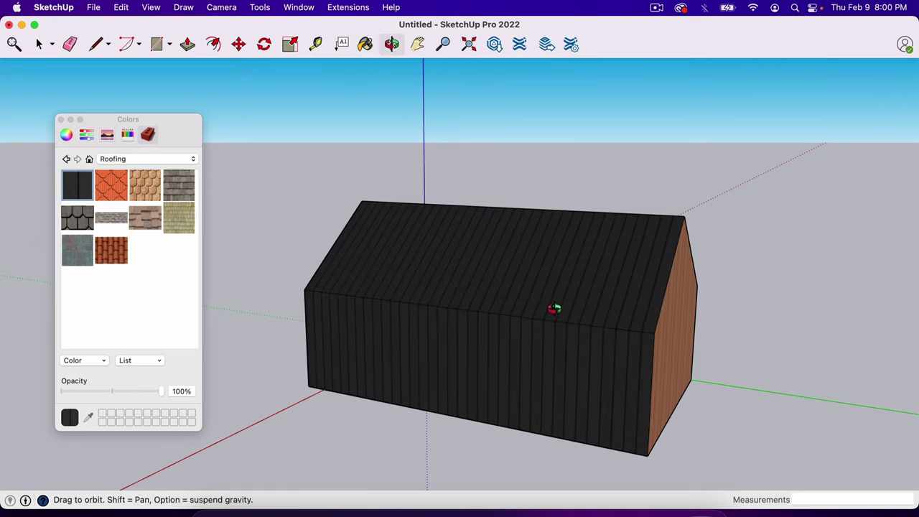
drag(553, 312, 242, 321)
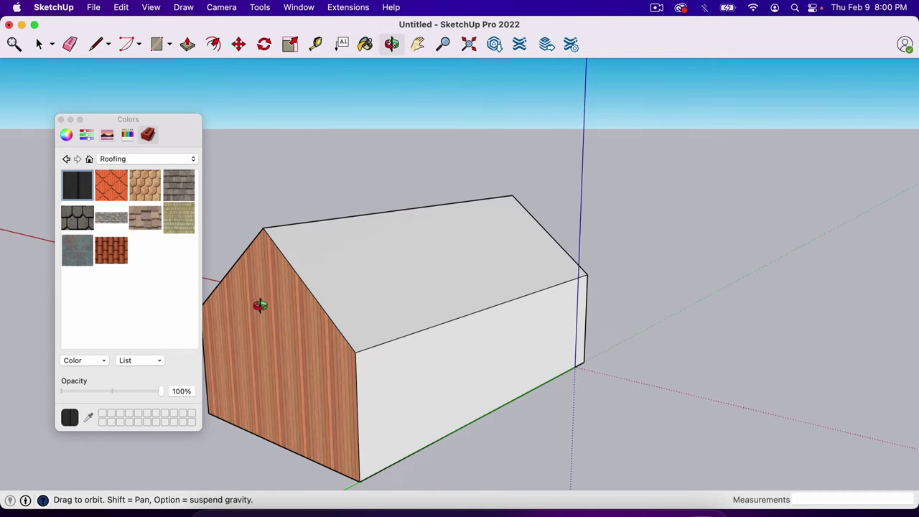
key(b)
click(367, 245)
click(438, 354)
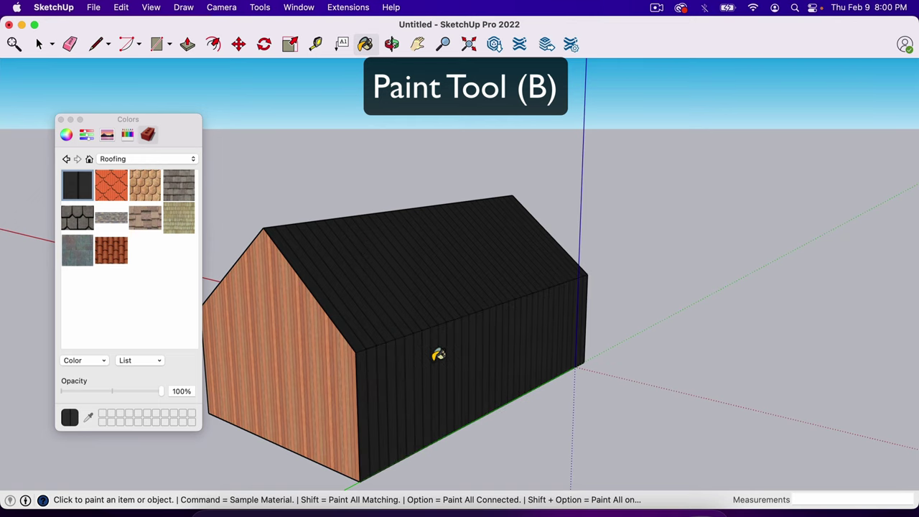
Step: Paint the front face of the projecting border around the gable with the black metal standing seam material
key(o)
drag(515, 356, 254, 322)
drag(422, 313, 257, 292)
key(b)
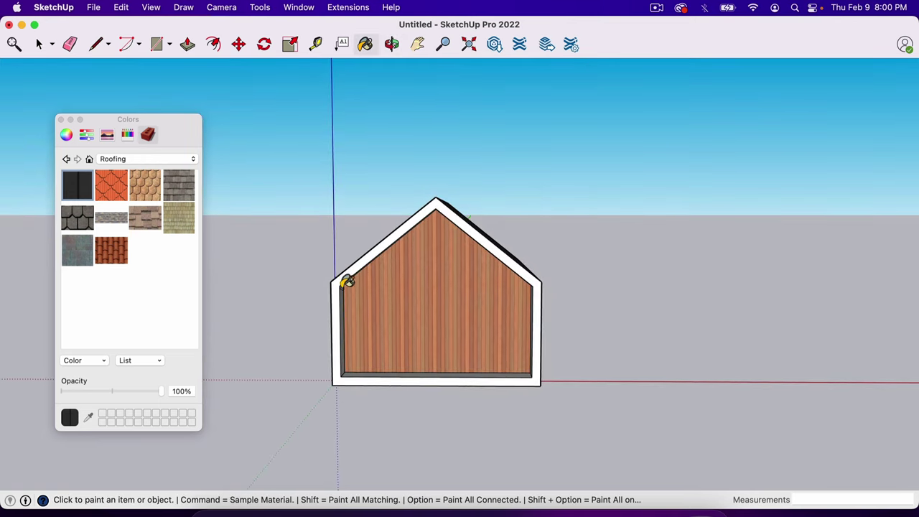
click(338, 284)
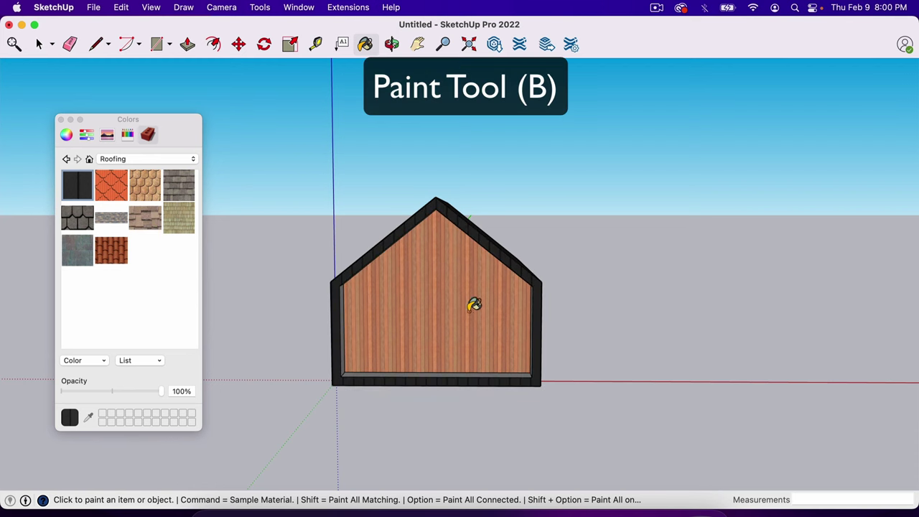
Step: Paint the recess's side, roof slope and floor faces near the blue axis with the wood siding from Brick, Cladding and Siding
key(o)
drag(474, 303, 390, 314)
scroll(392, 313, up, 6)
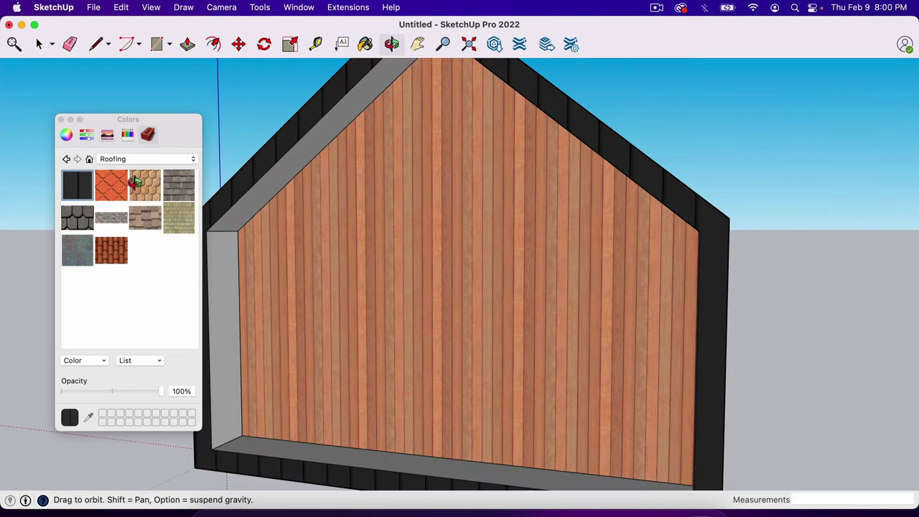
click(143, 159)
click(148, 36)
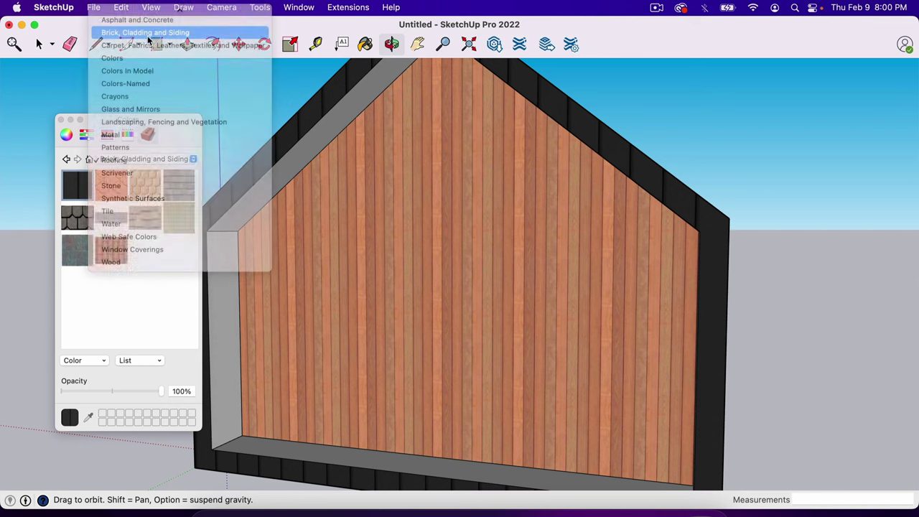
click(177, 282)
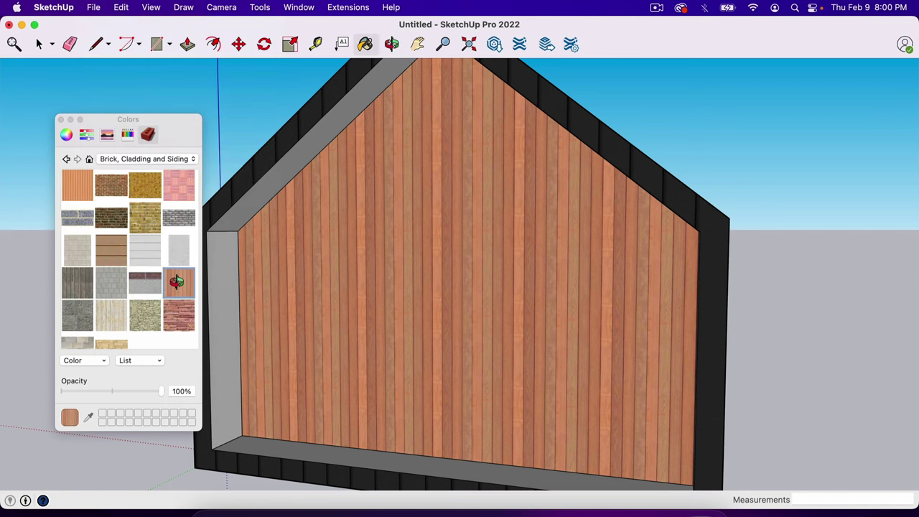
click(222, 262)
click(247, 204)
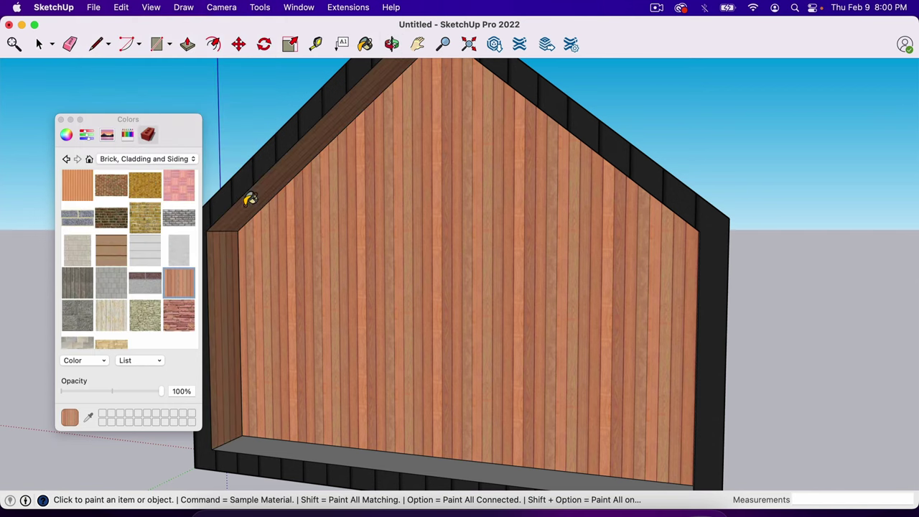
click(424, 452)
Step: Paint the recess's remaining side face and the sloped face above it with the same wood siding, and close the materials window
middle_drag(424, 453, 571, 398)
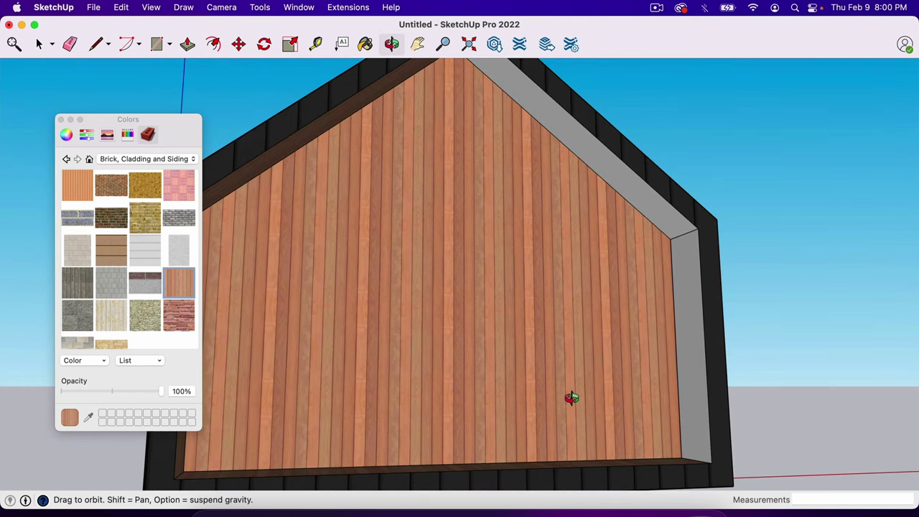
click(686, 323)
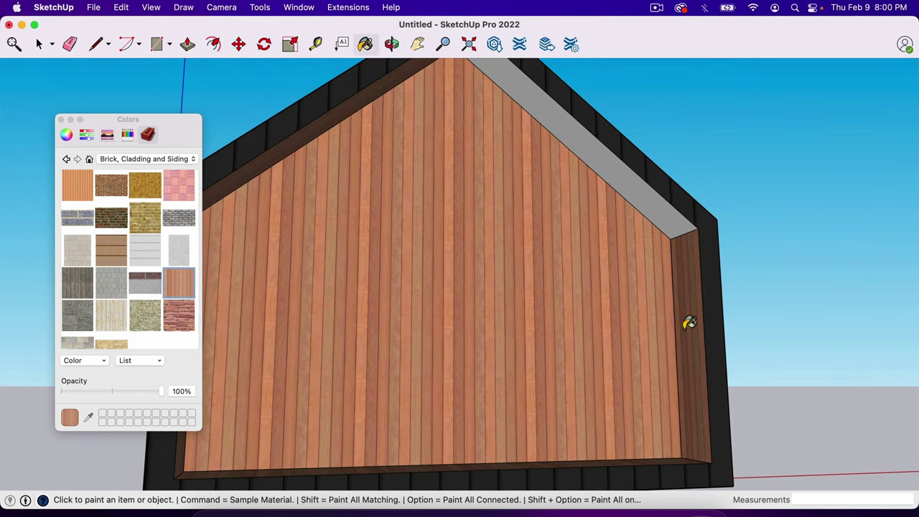
click(639, 202)
click(62, 119)
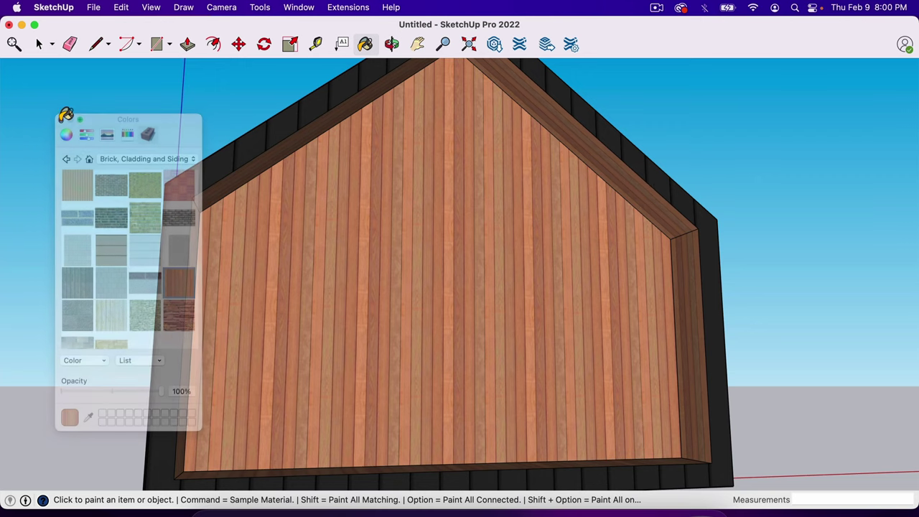
Step: Draw half of a door outline from the midpoint of the front wall's base: 84" up, 18" across and 7' down
middle_drag(309, 216, 394, 311)
scroll(316, 328, down, 5)
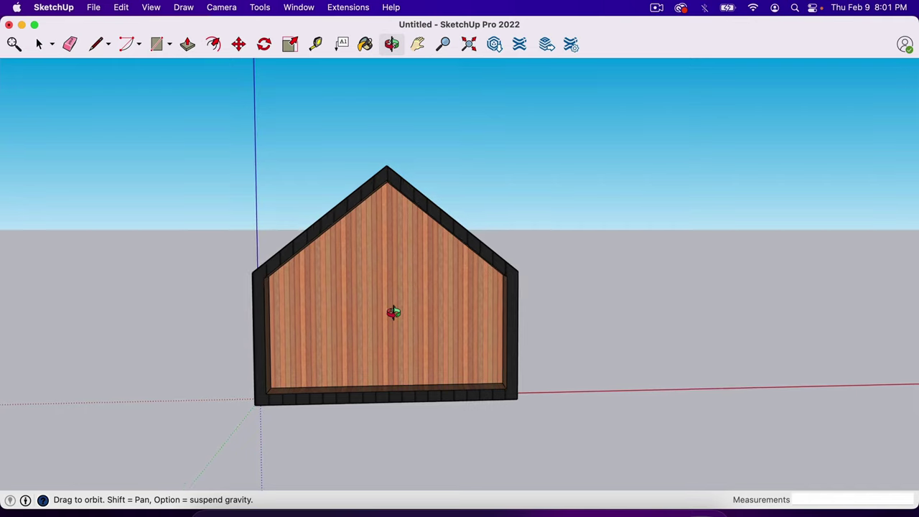
scroll(394, 312, up, 2)
scroll(394, 311, up, 1)
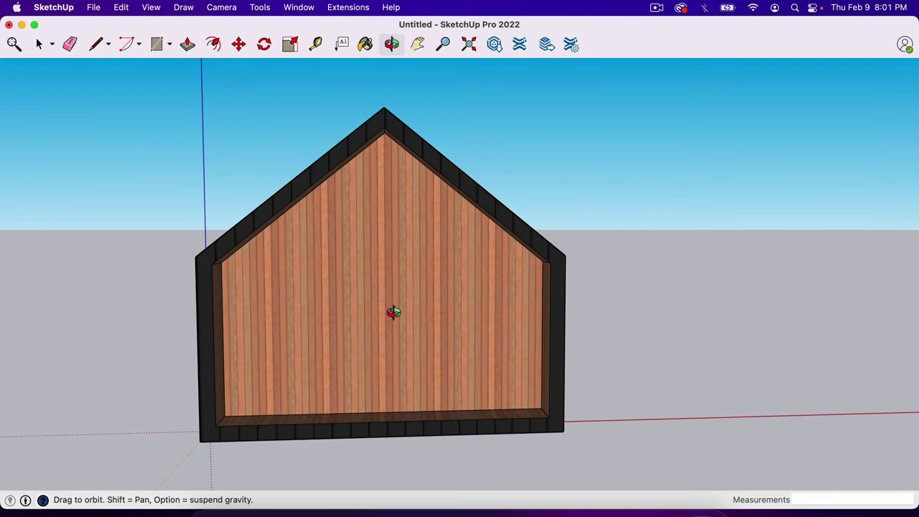
middle_drag(414, 293, 409, 316)
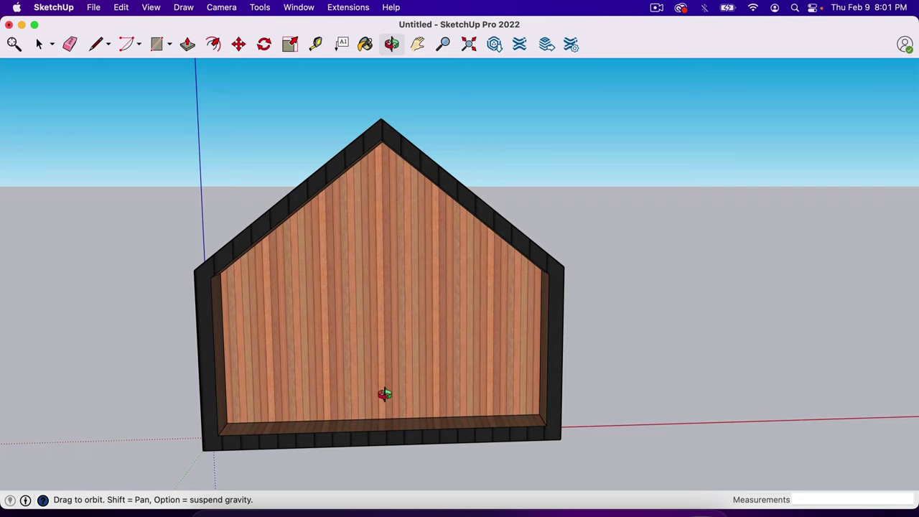
scroll(397, 413, up, 3)
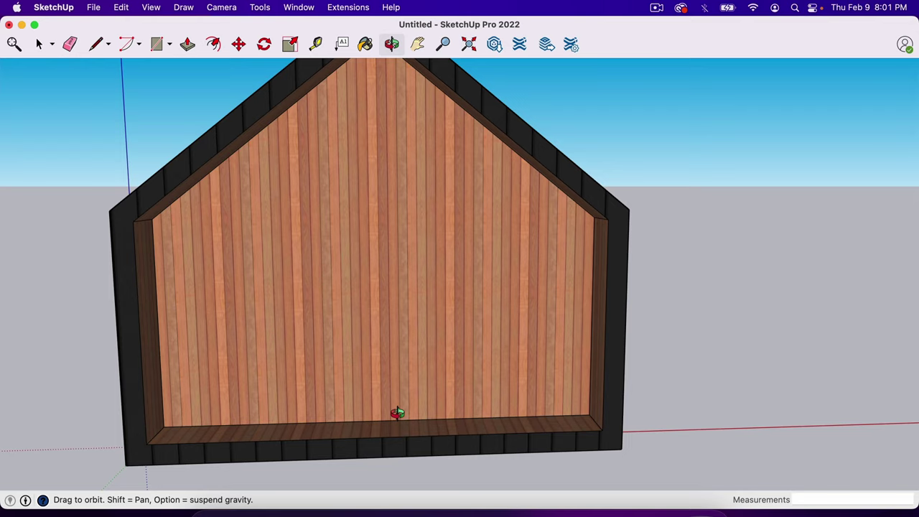
key(l)
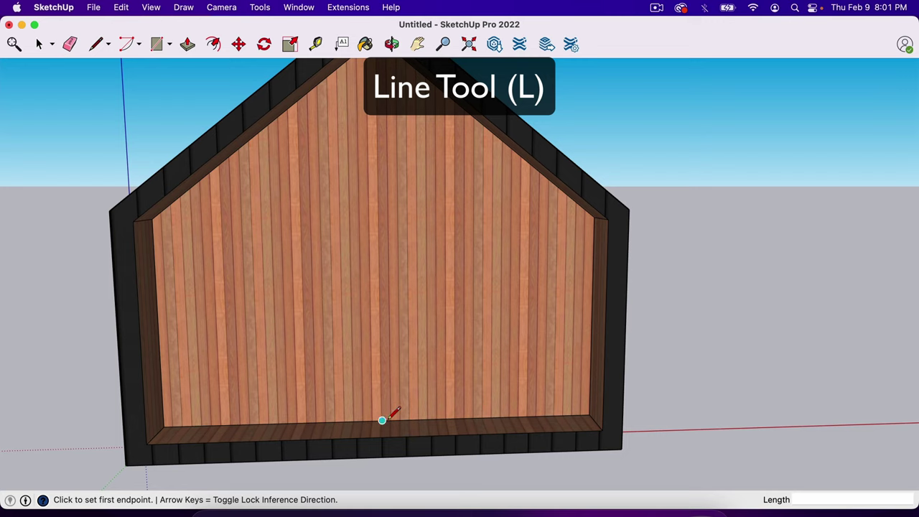
click(382, 419)
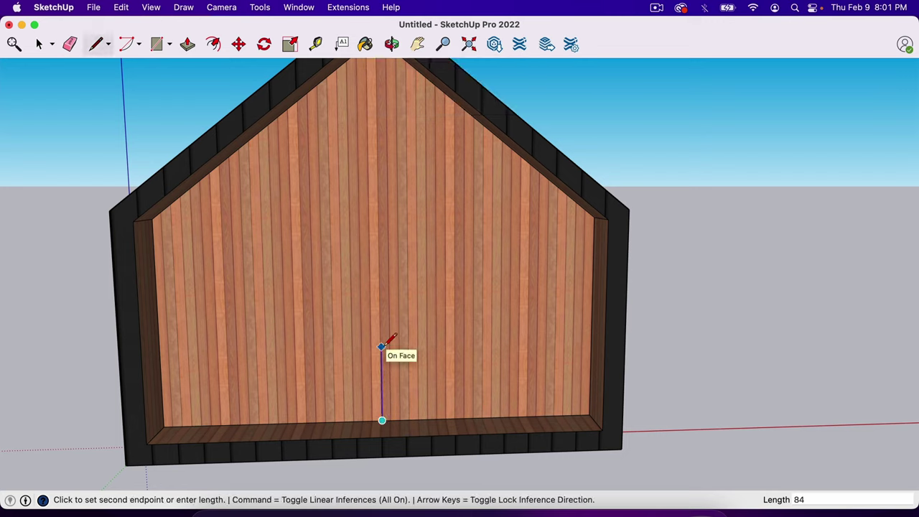
key(Return)
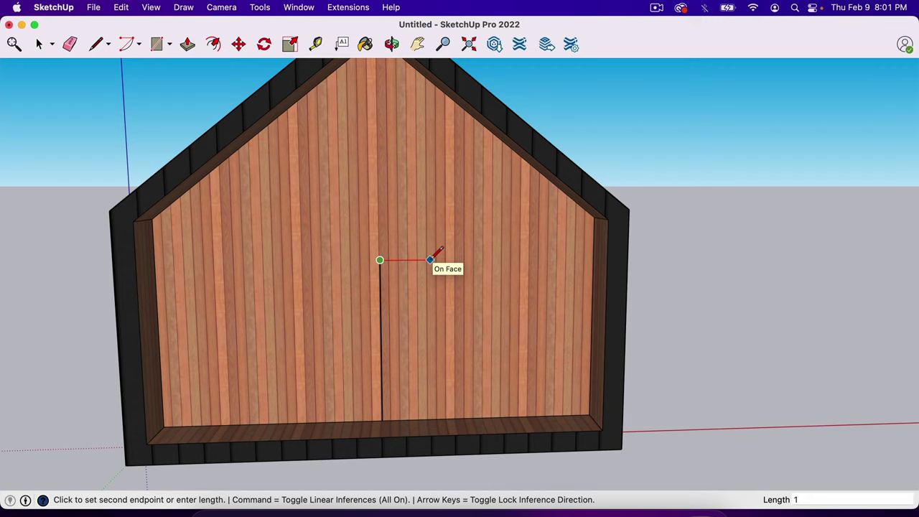
key(Return)
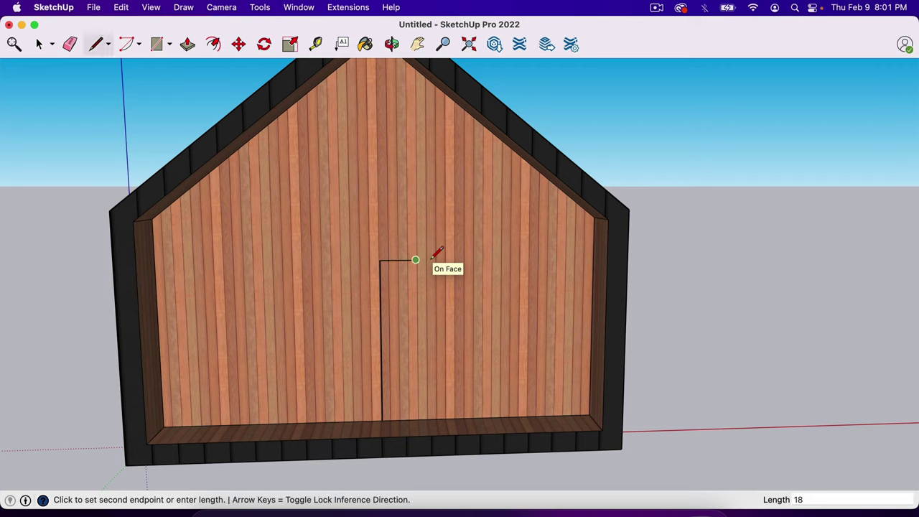
text(7')
key(Return)
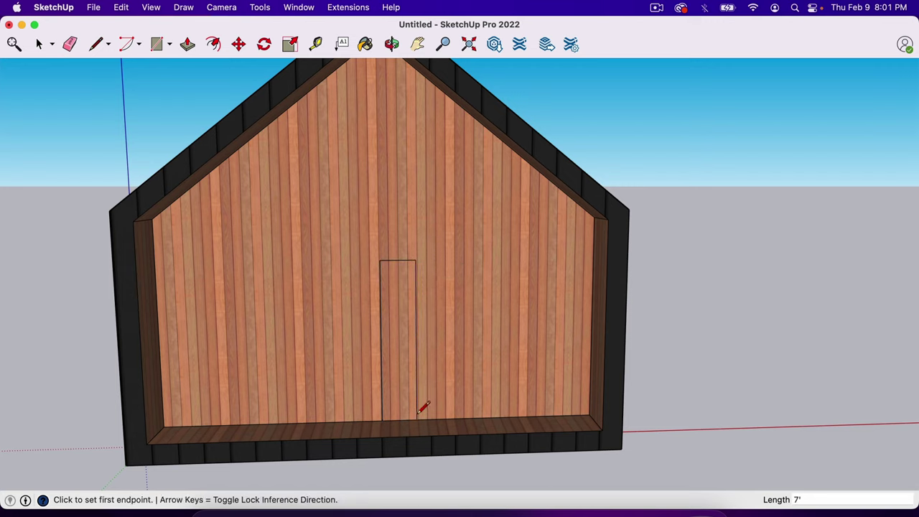
Step: Draw the door outline's other half 18" wide and down to the wall's base, and erase the centre line between the halves
click(380, 260)
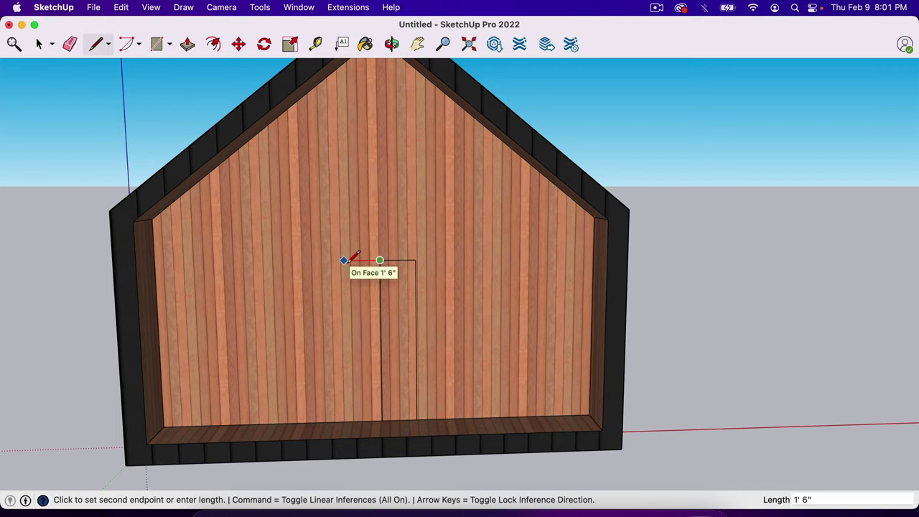
key(Return)
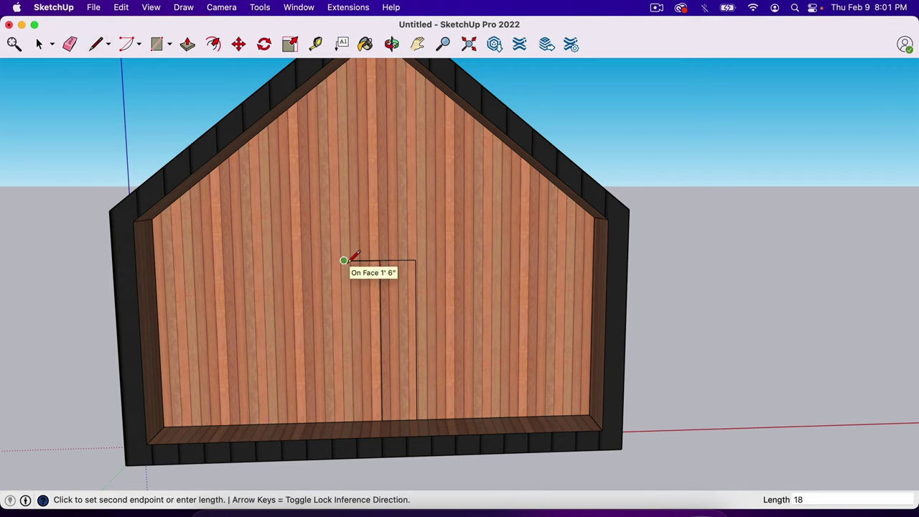
click(348, 420)
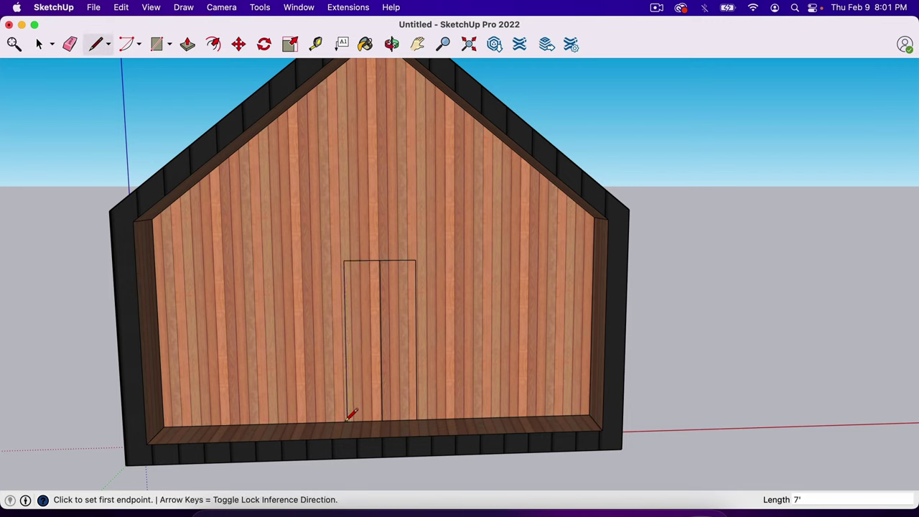
key(e)
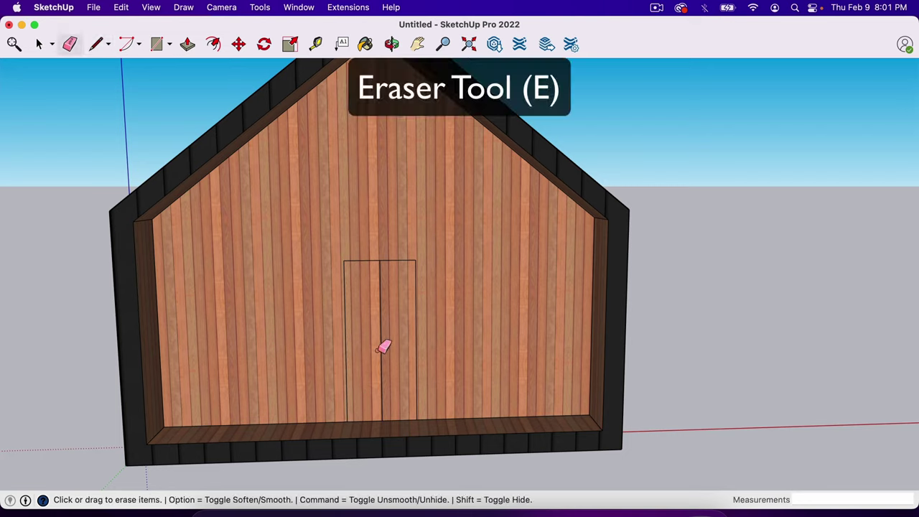
drag(380, 350, 381, 348)
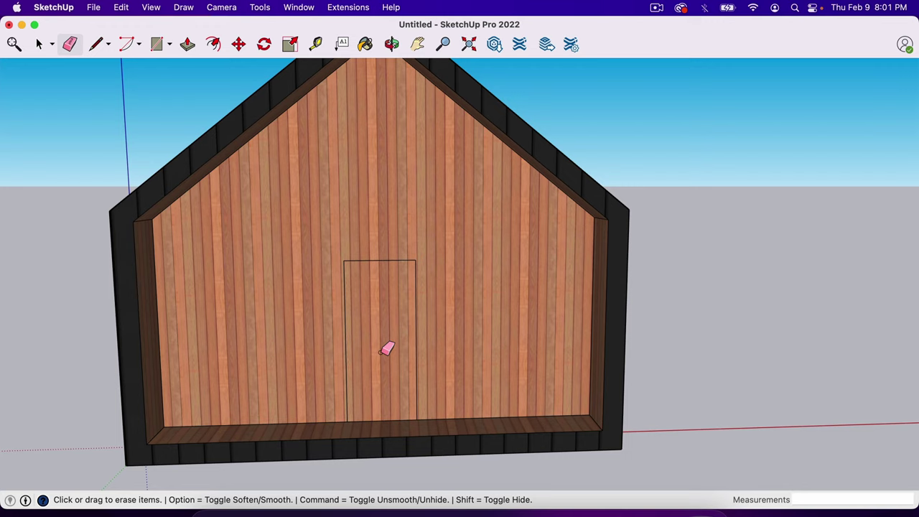
Step: Offset the door outline inward by about 9 7/8" to form a narrow glass panel
key(f)
click(381, 352)
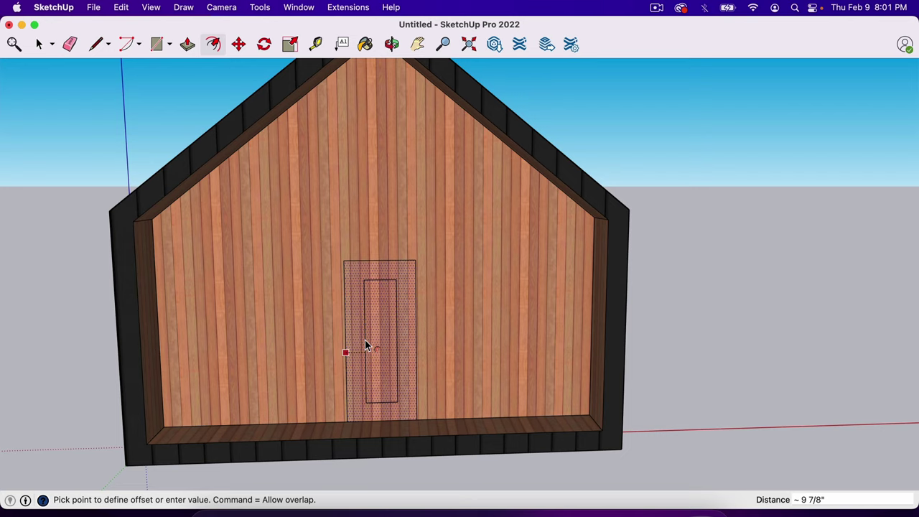
click(365, 346)
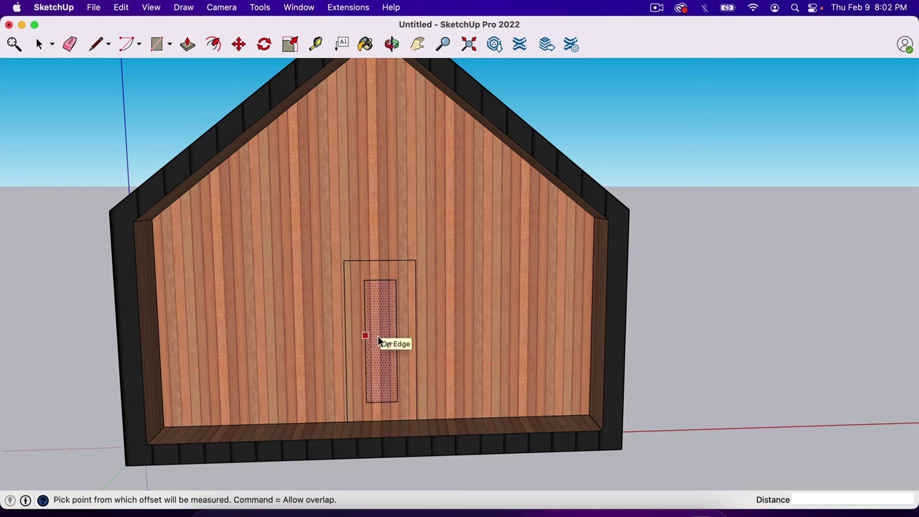
Step: Paint the door frame around the inner panel with the black Licorice color
key(b)
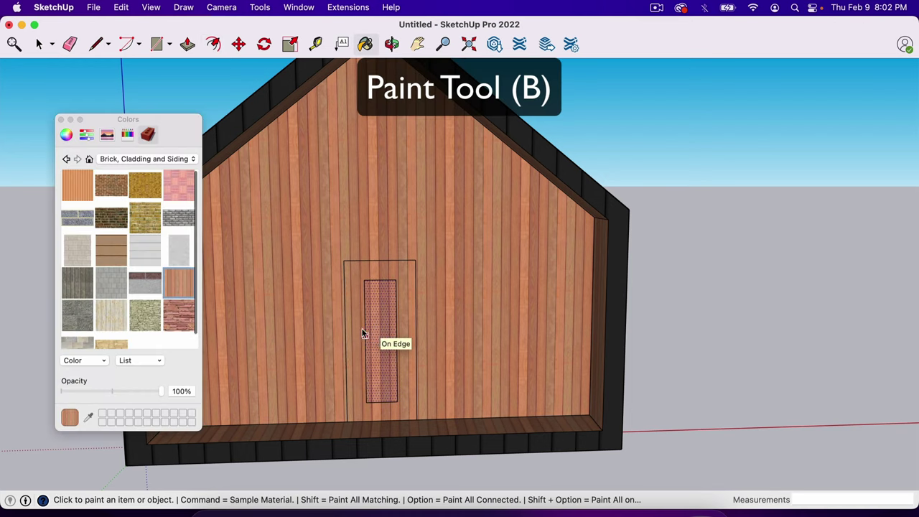
click(129, 140)
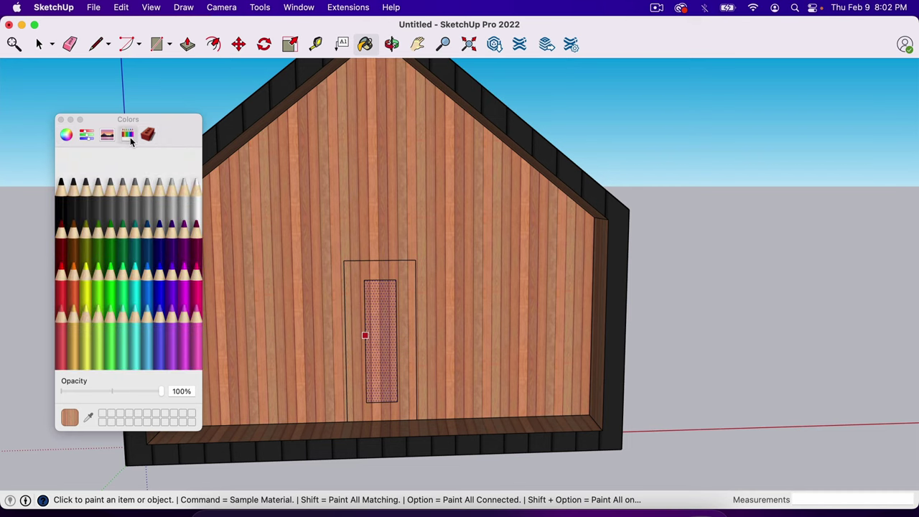
click(60, 192)
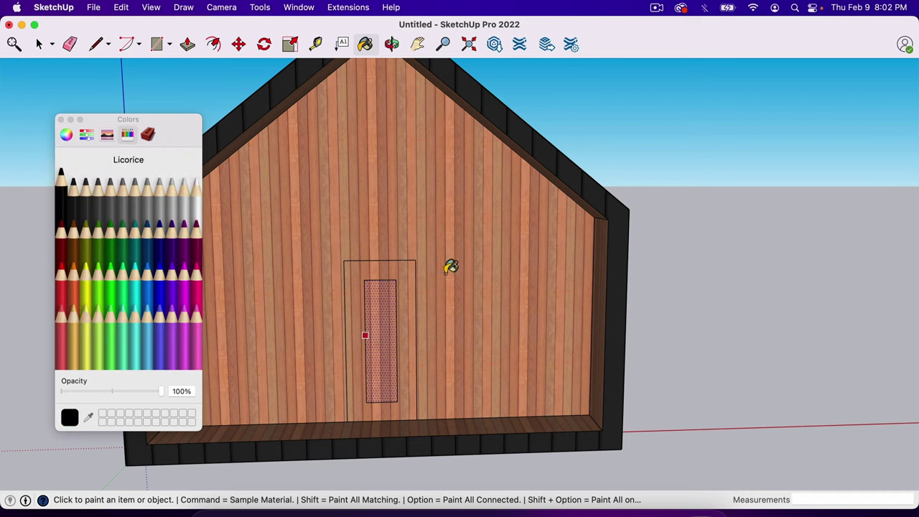
click(363, 286)
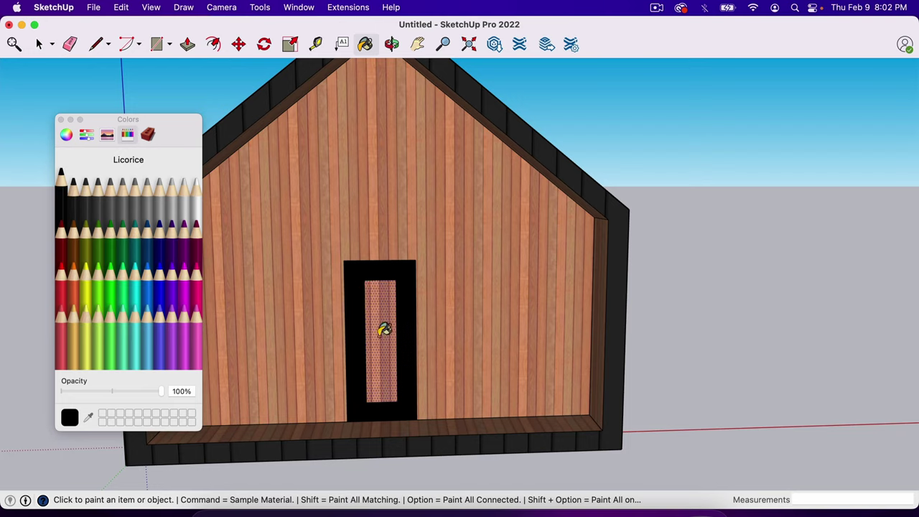
Step: Paint the door's inner panel with the translucent cloudy blue glass from Glass and Mirrors, and close the materials window
click(148, 135)
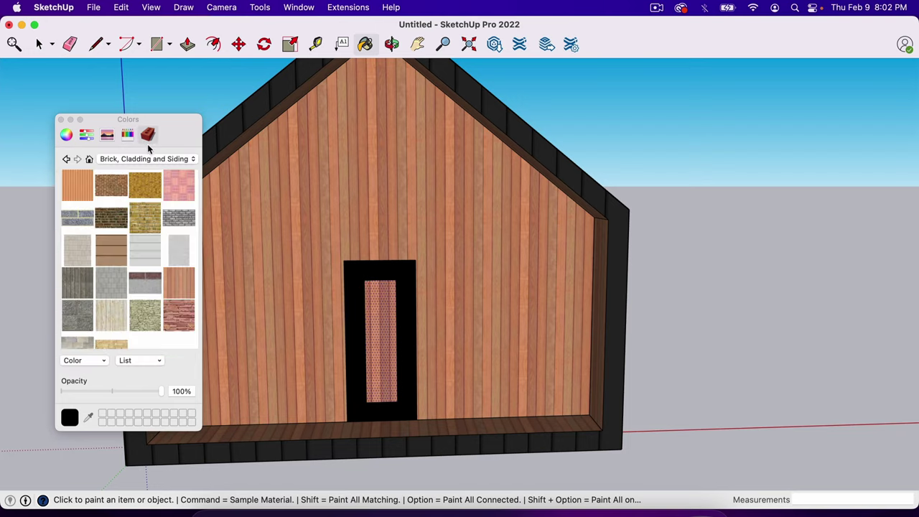
click(139, 158)
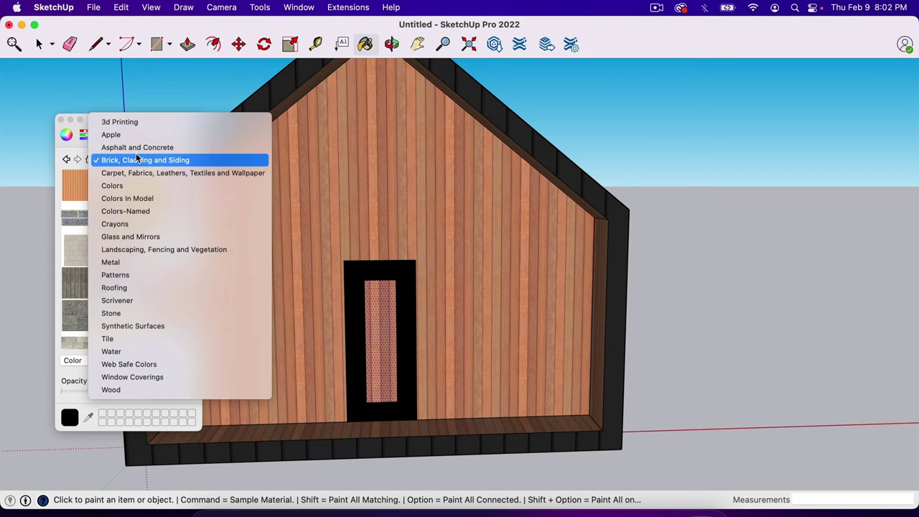
click(146, 236)
click(114, 246)
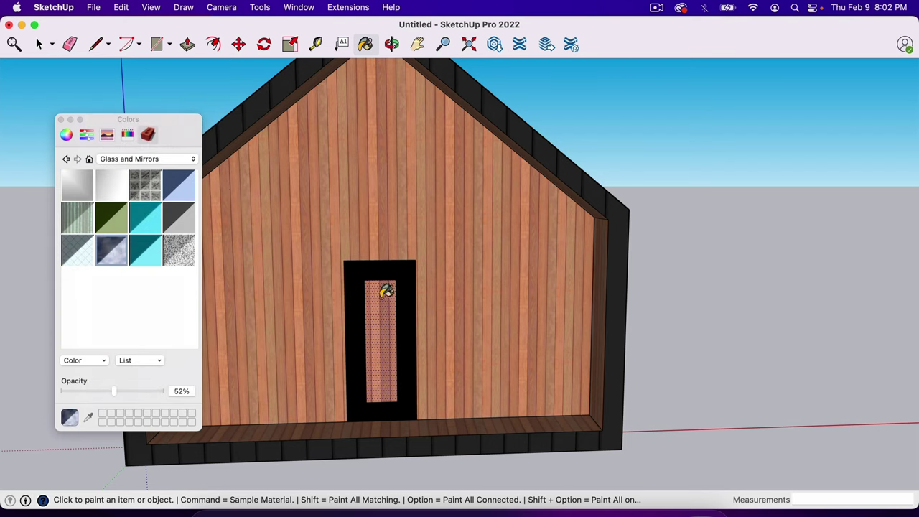
click(385, 291)
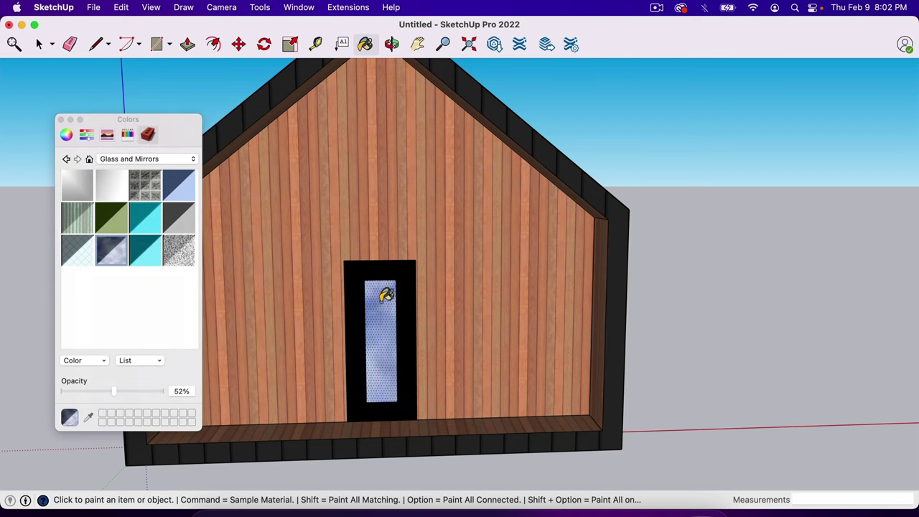
click(63, 119)
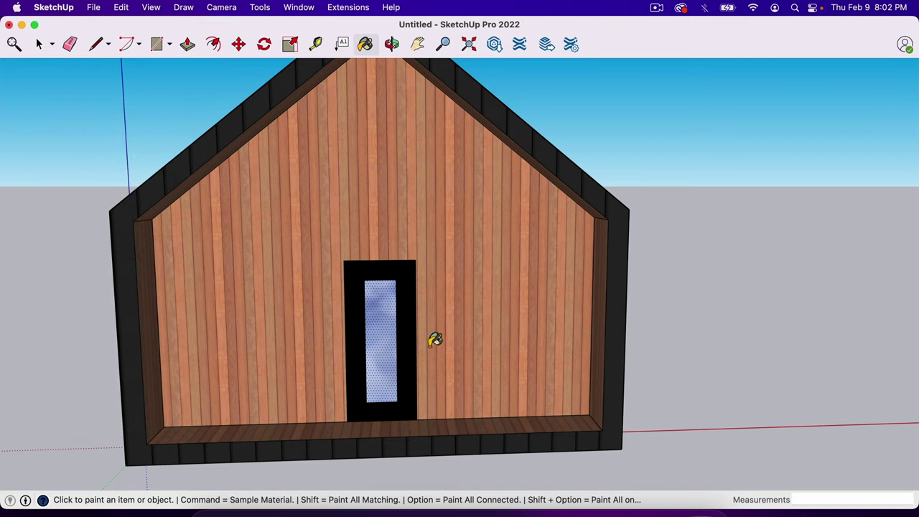
key(o)
mouse_move(434, 344)
mouse_down()
mouse_move(534, 369)
mouse_move(408, 371)
mouse_move(455, 338)
mouse_move(418, 342)
mouse_move(480, 333)
mouse_move(462, 310)
mouse_up()
scroll(446, 268, up, 3)
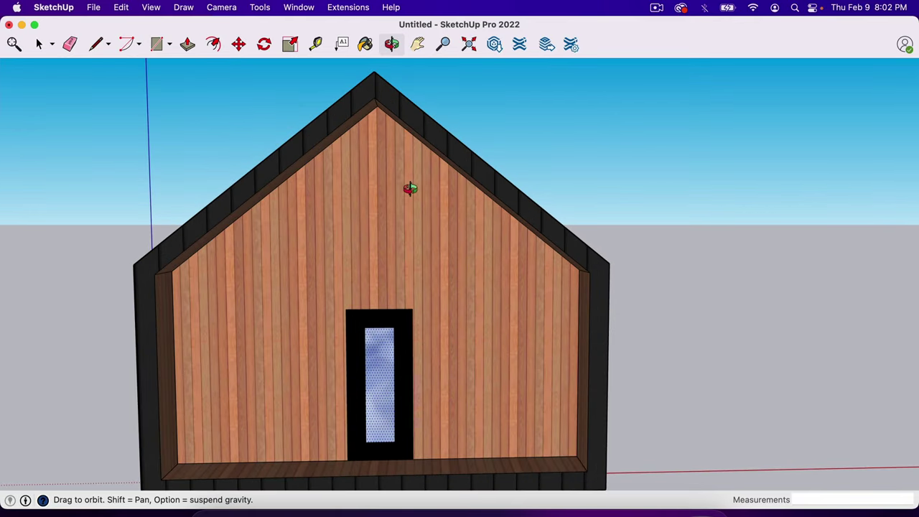
Step: Draw a line across the front wall at eave height and a vertical line from its midpoint up to the inner gable peak
drag(392, 251, 387, 233)
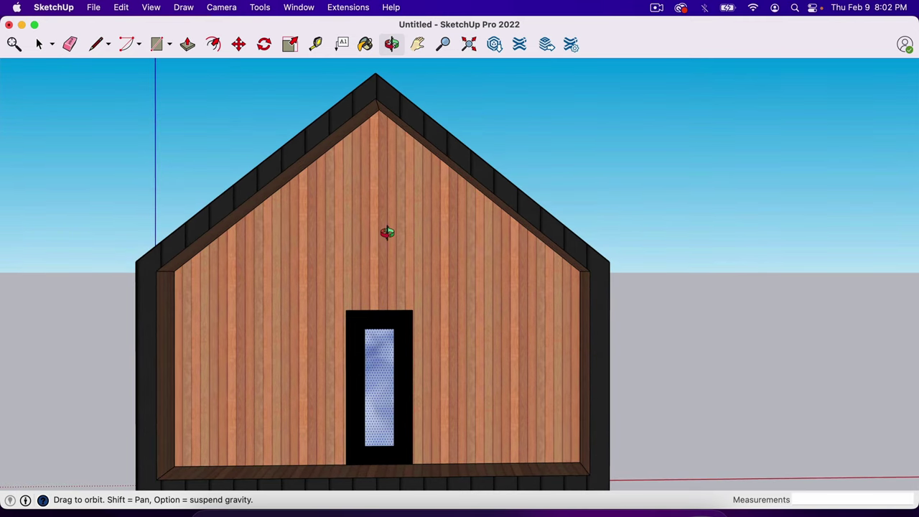
key(l)
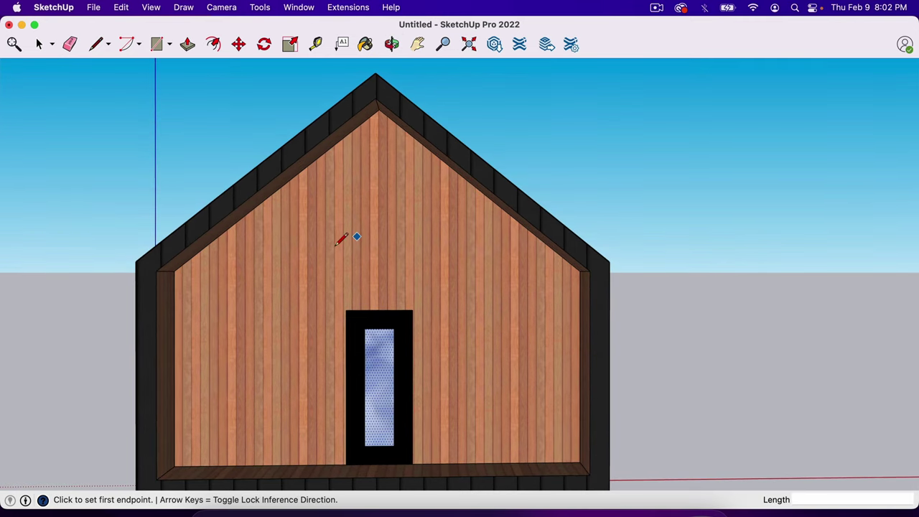
click(174, 271)
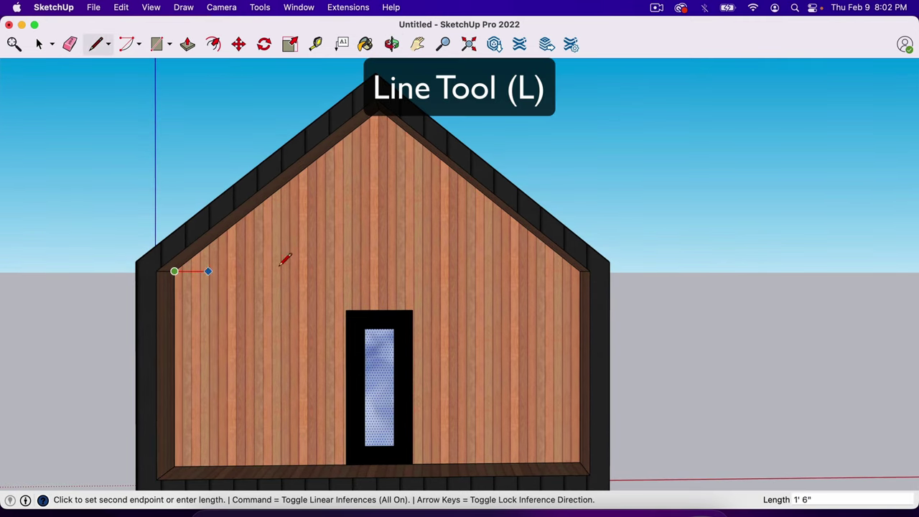
click(580, 271)
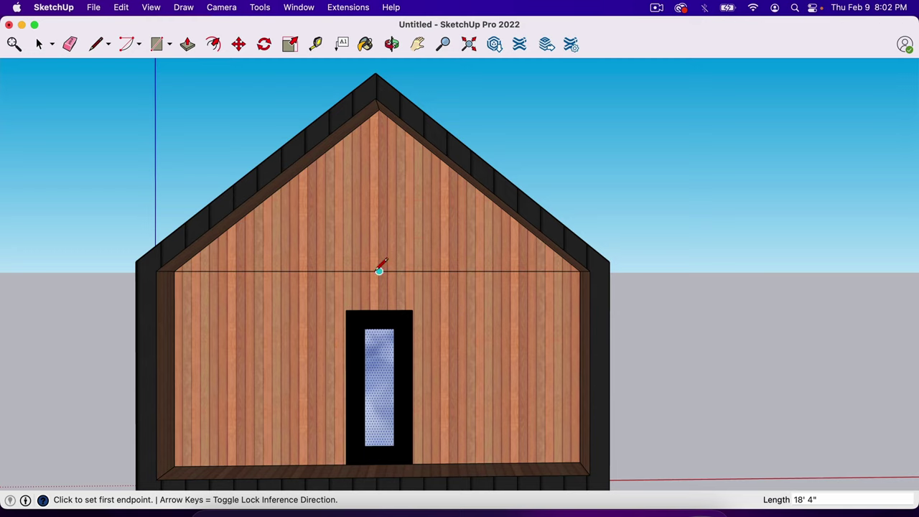
click(379, 270)
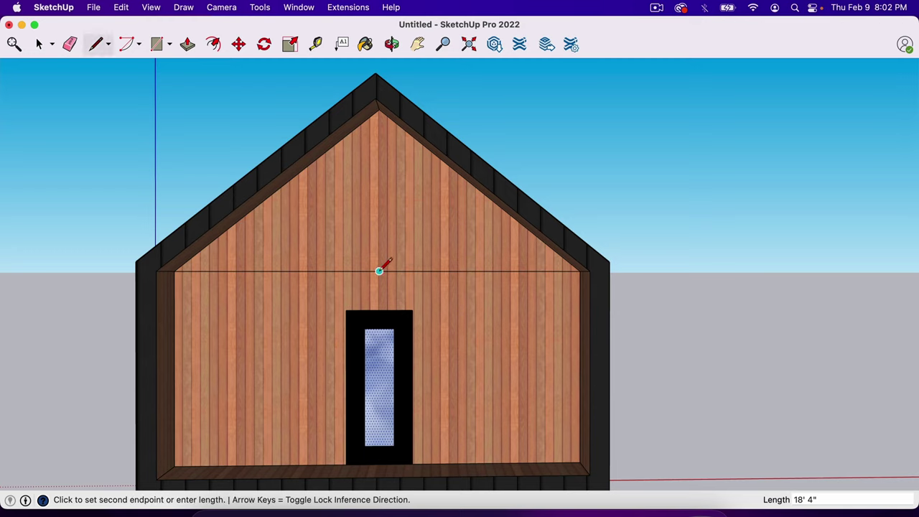
click(379, 115)
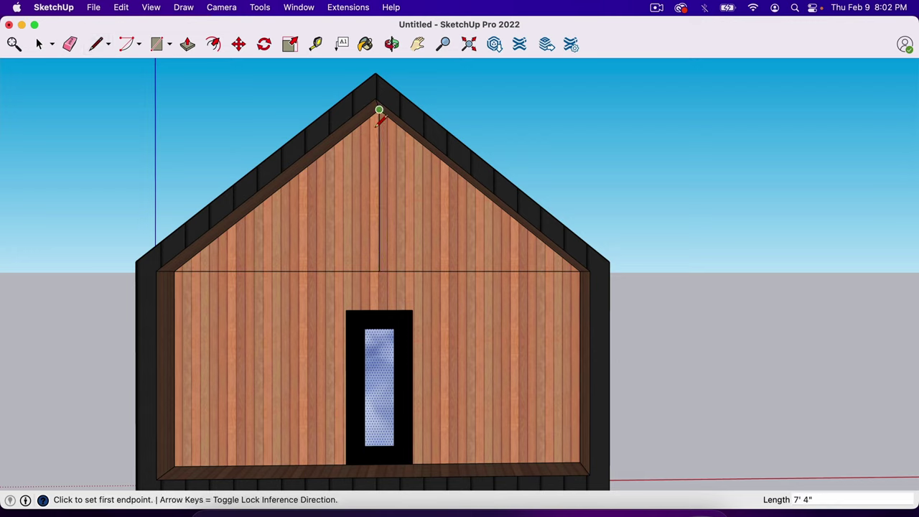
key(f)
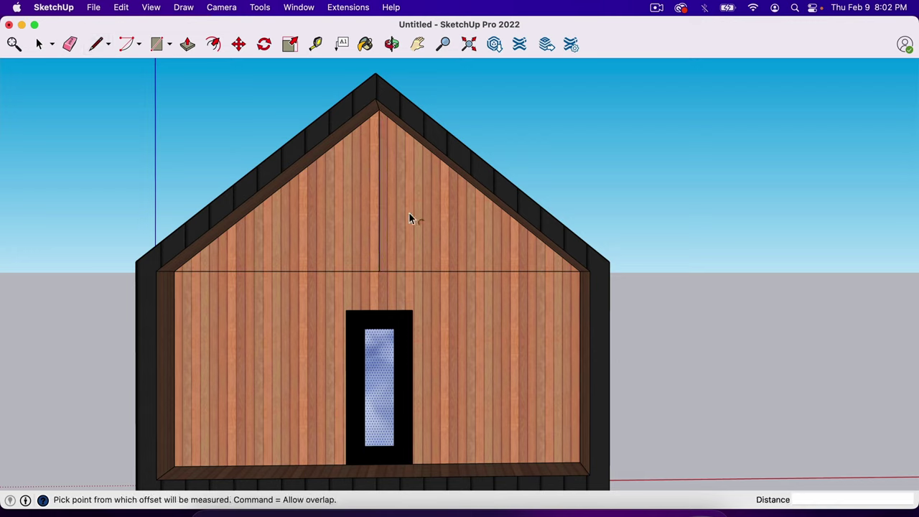
click(349, 207)
click(350, 206)
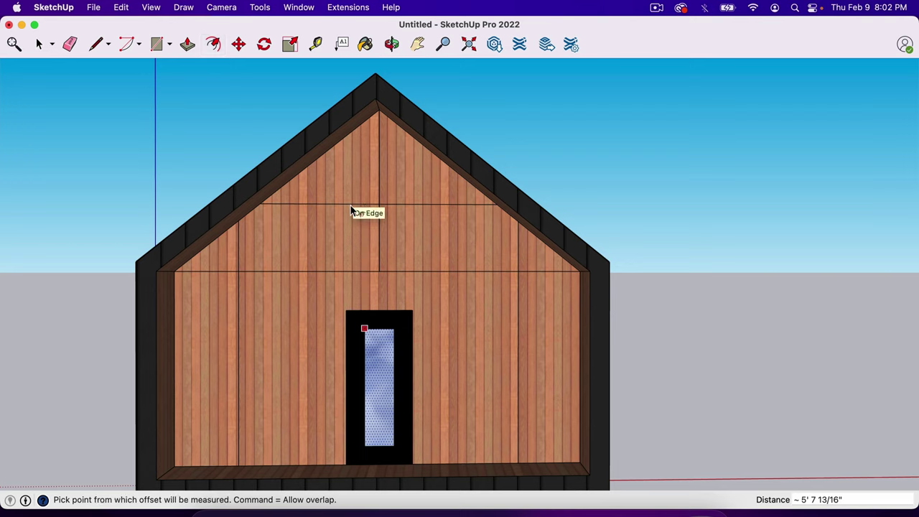
key(space)
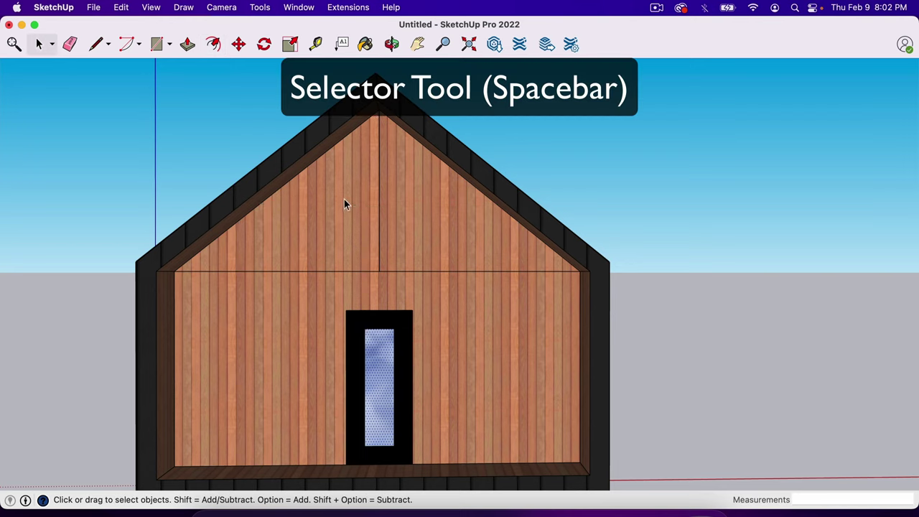
Step: Offset the left gable triangle's outline inward by 10 inches
click(343, 198)
key(f)
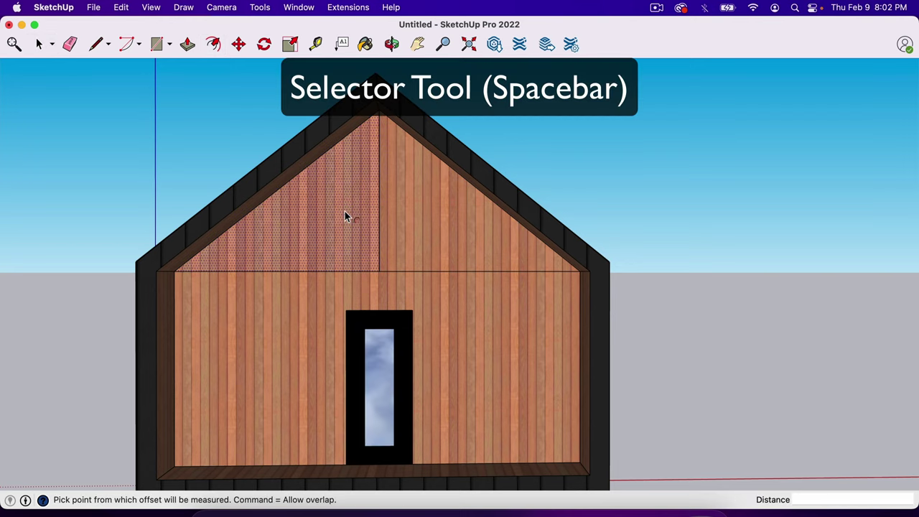
click(344, 211)
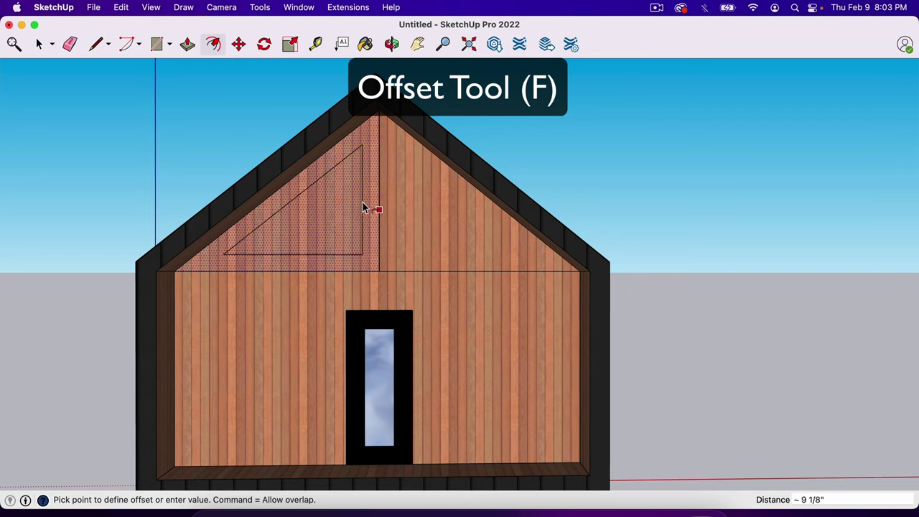
click(363, 208)
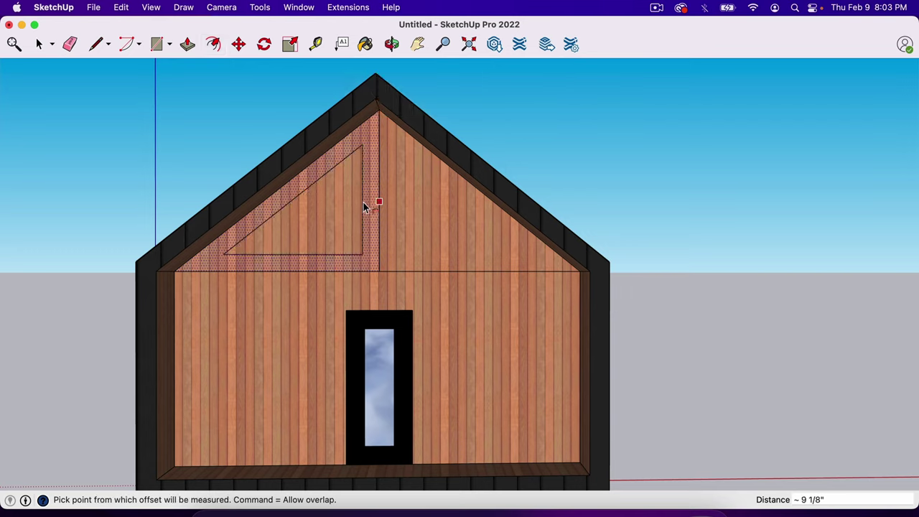
text(10)
key(Return)
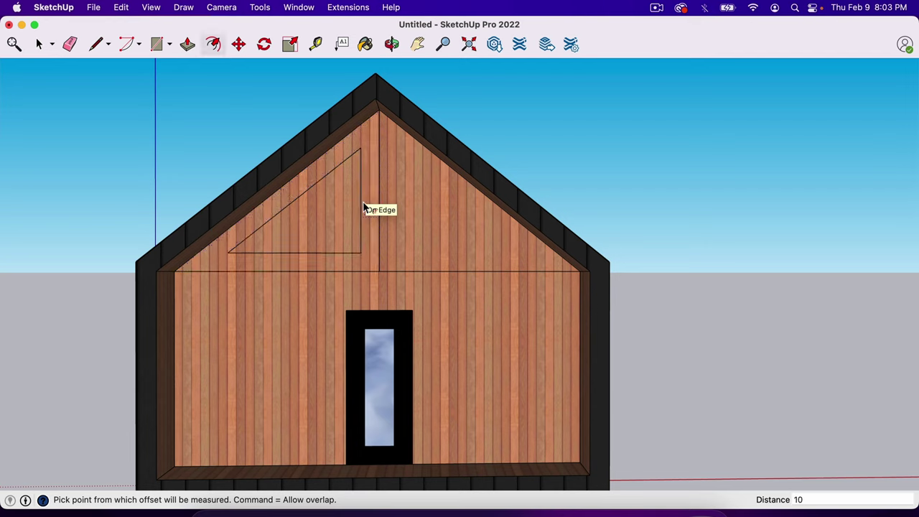
Step: Offset the right gable triangle's outline inward by 10 inches
click(408, 214)
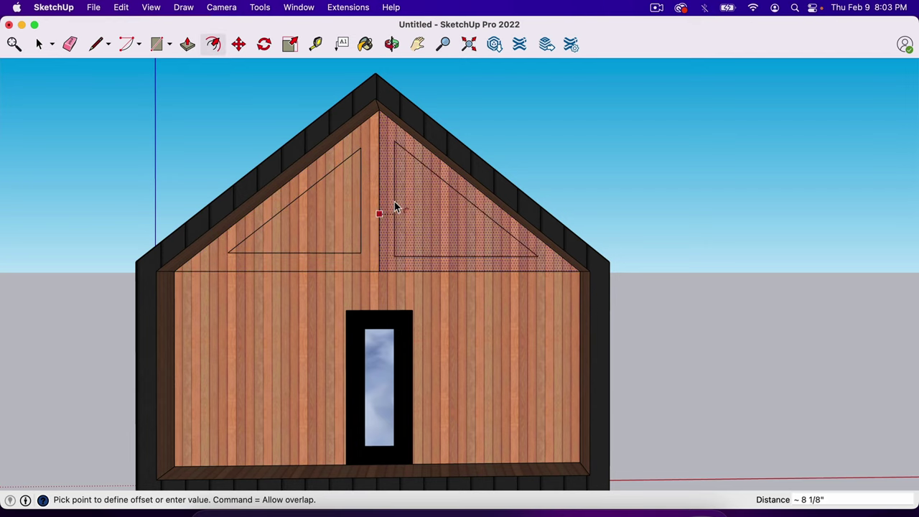
click(395, 206)
text(10)
key(Return)
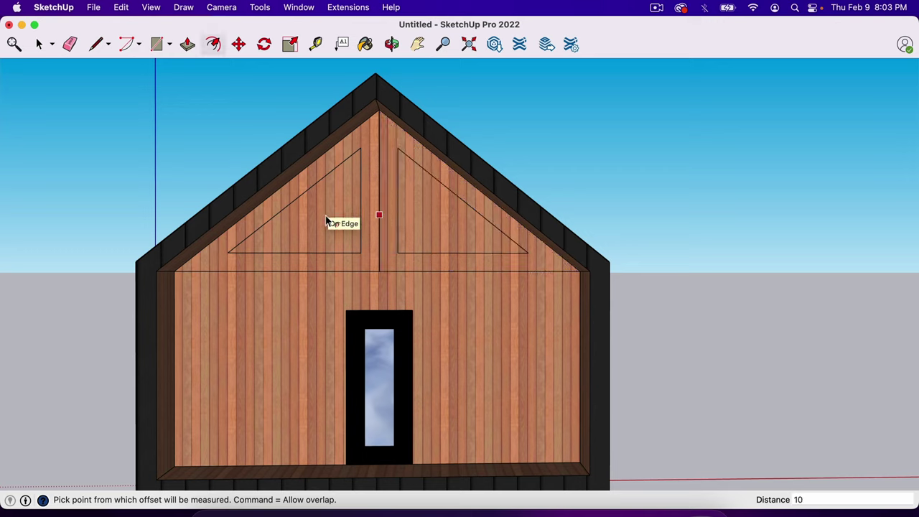
Step: Offset the left inner triangle inward by 3 inches to form a window frame
key(space)
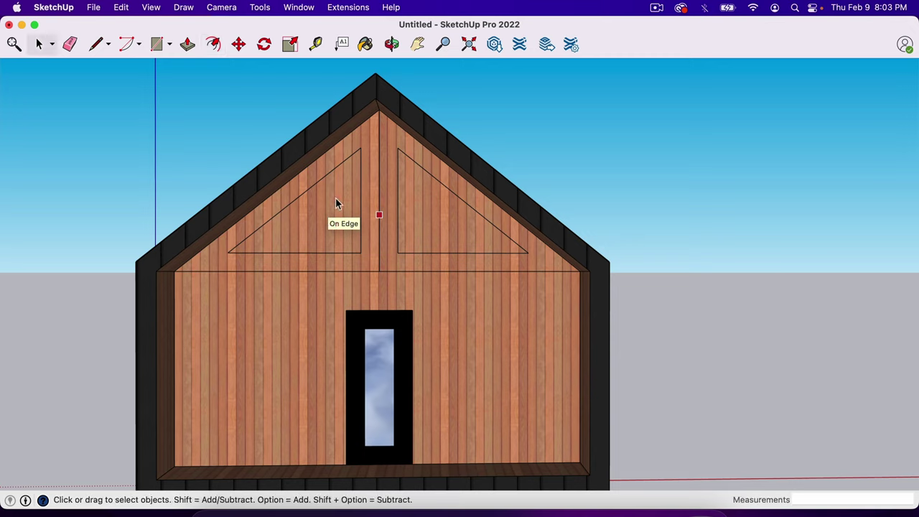
click(336, 202)
key(f)
click(330, 201)
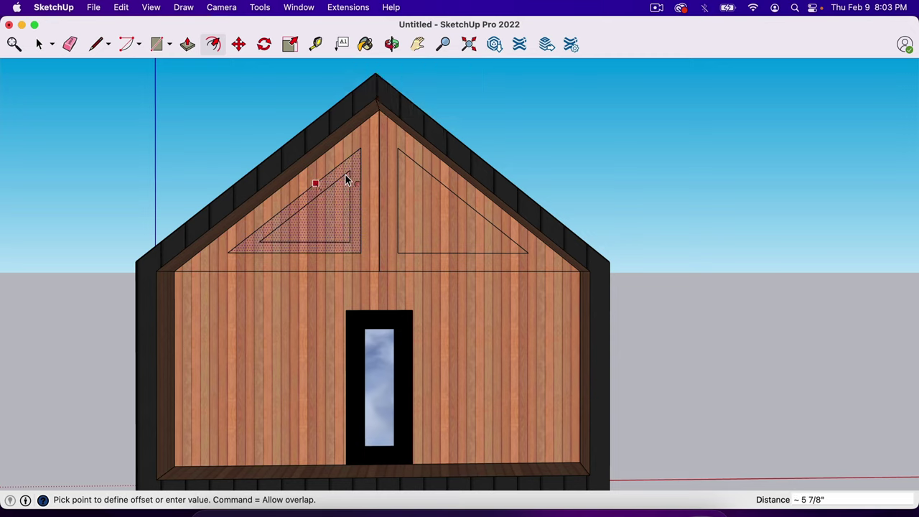
click(346, 177)
text(3)
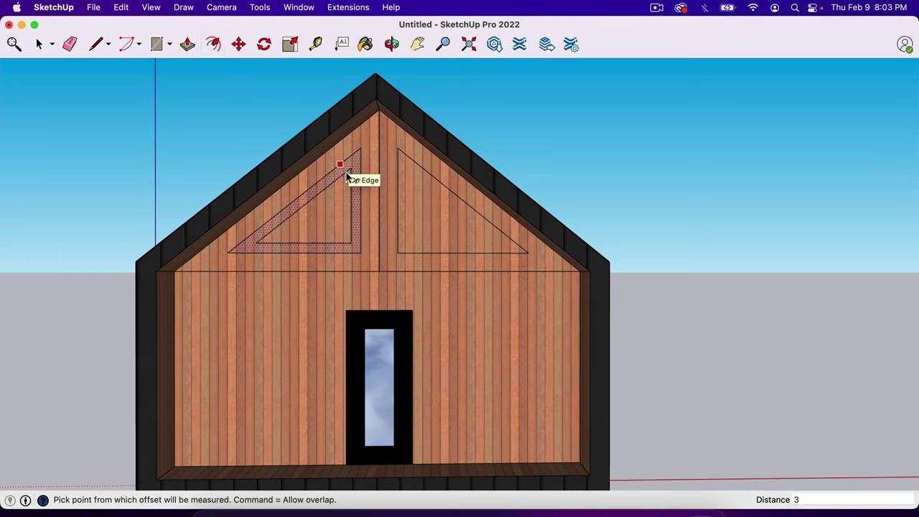
key(Return)
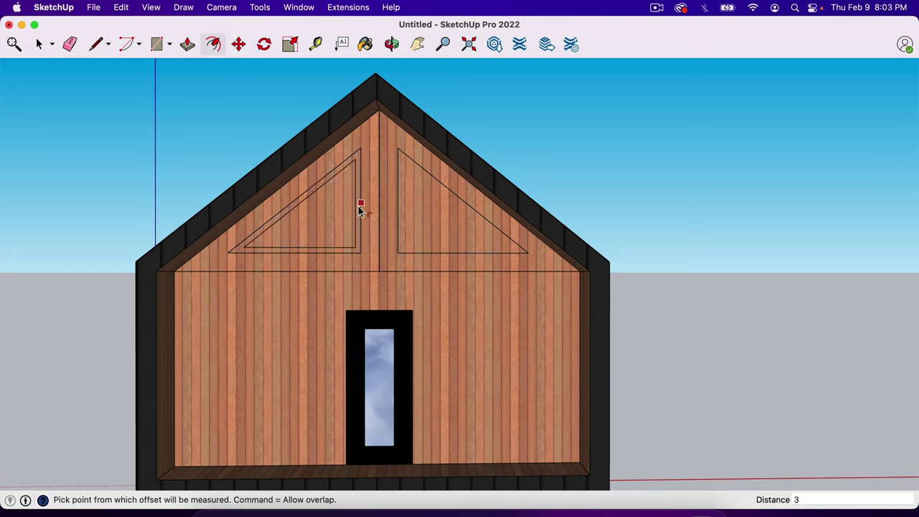
Step: Offset the right inner triangle inward by 3 inches to form a matching window frame
key(space)
click(422, 213)
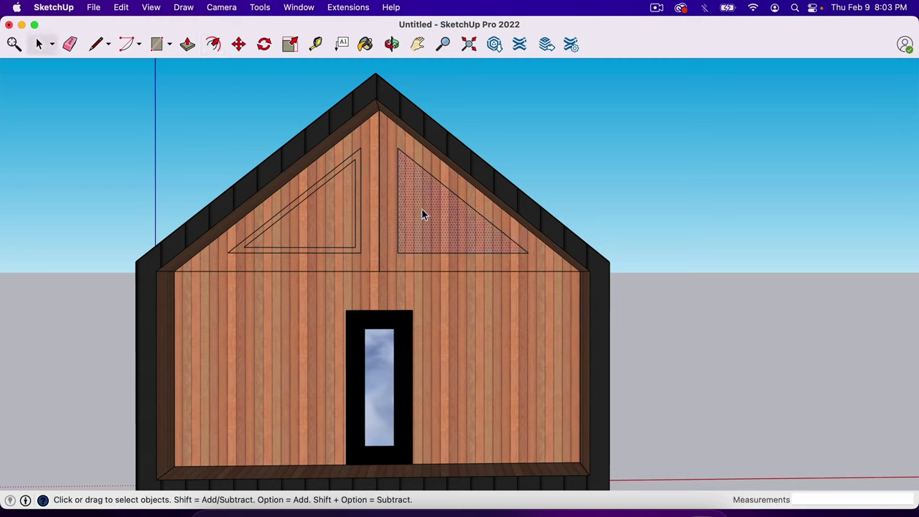
key(f)
click(421, 208)
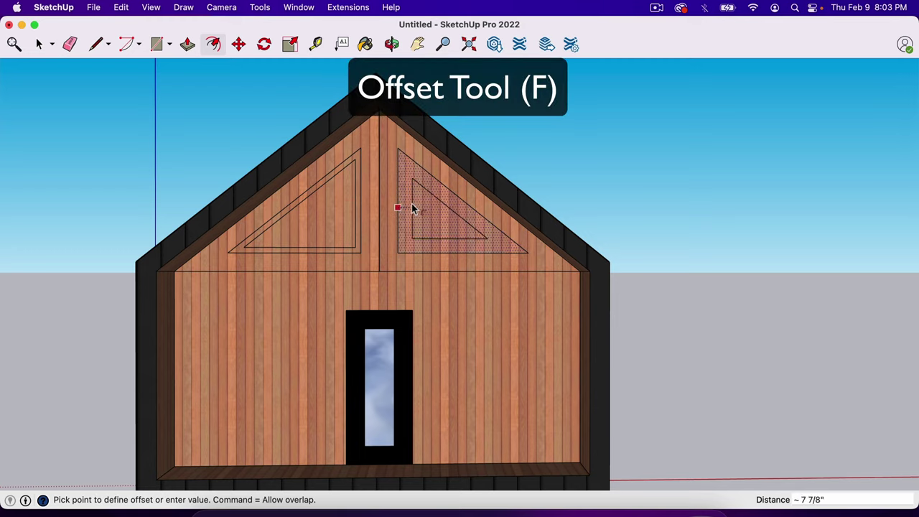
click(407, 206)
text(3)
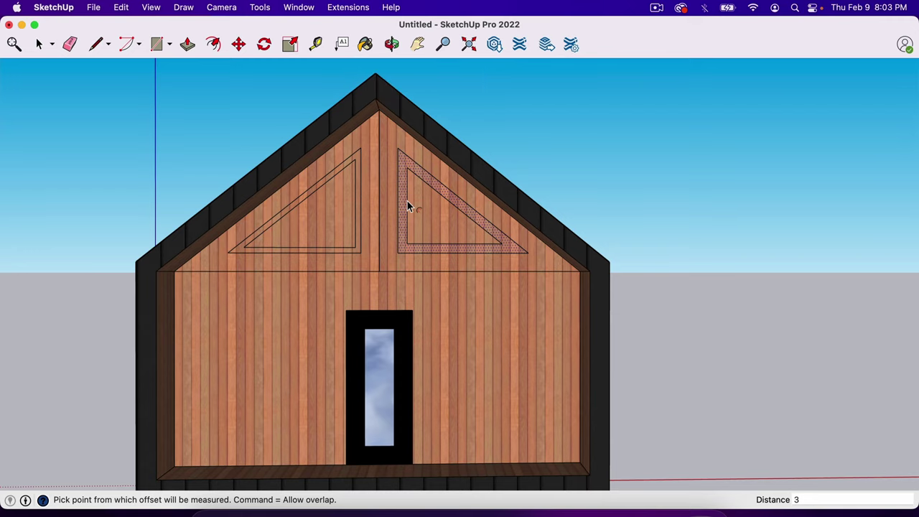
key(Return)
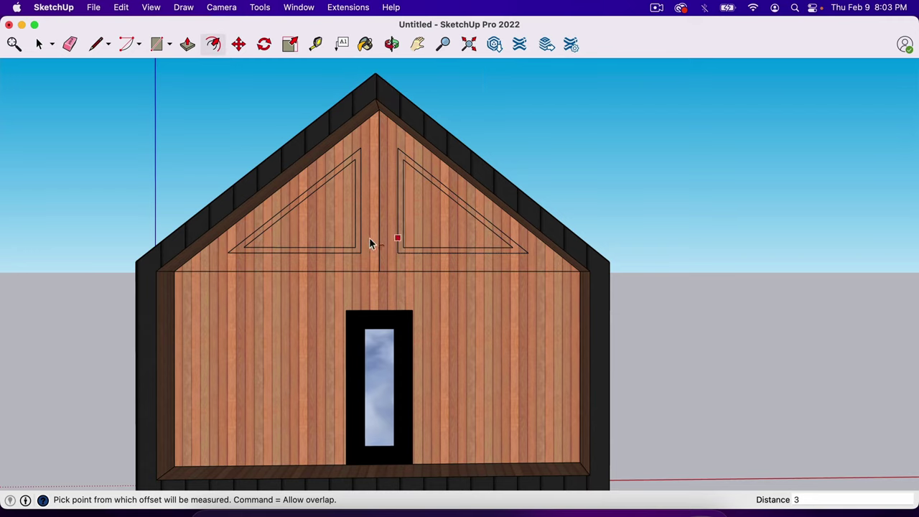
Step: Paint both innermost gable triangles with the translucent cloudy glass from Glass and Mirrors
key(b)
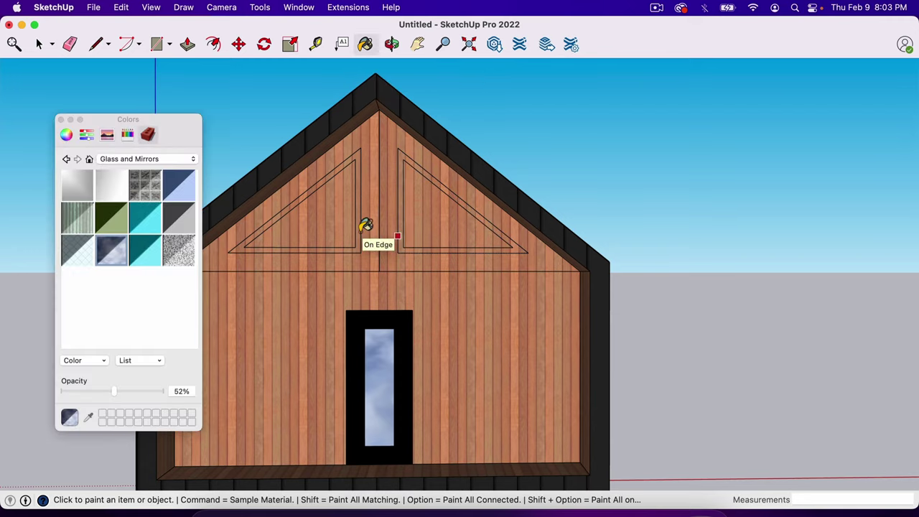
click(345, 217)
click(435, 218)
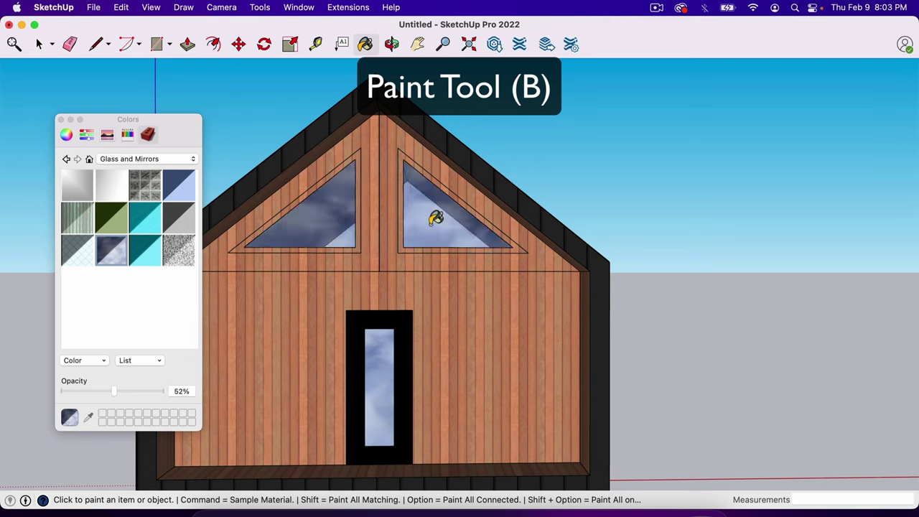
Step: Paint both triangular window frames with the black Licorice color and close the materials window
click(127, 136)
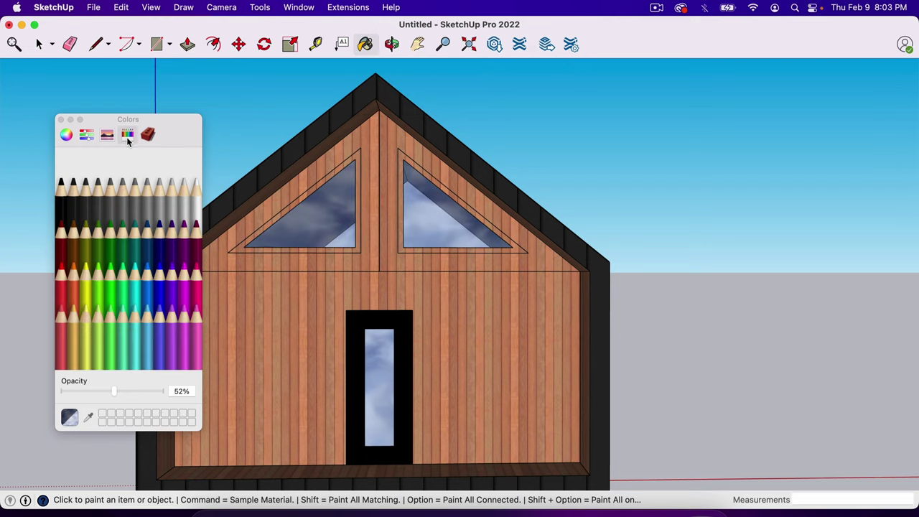
click(64, 183)
click(300, 195)
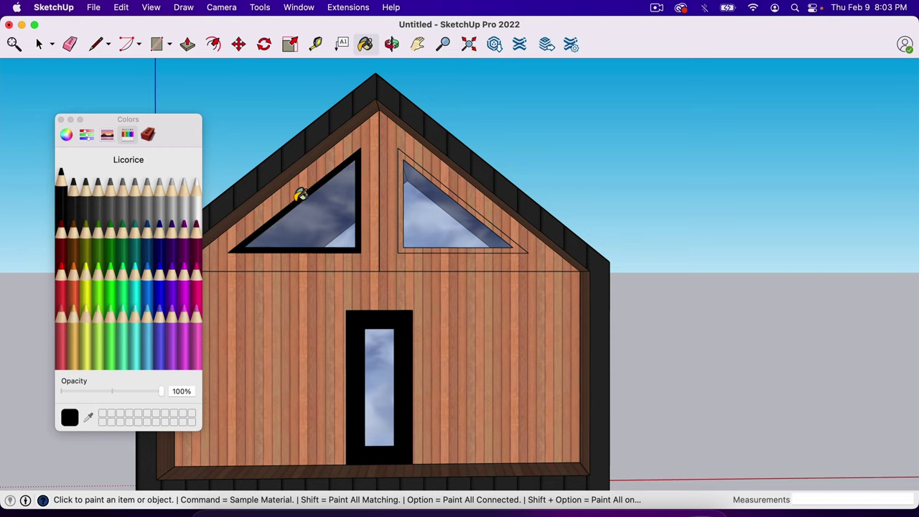
click(401, 163)
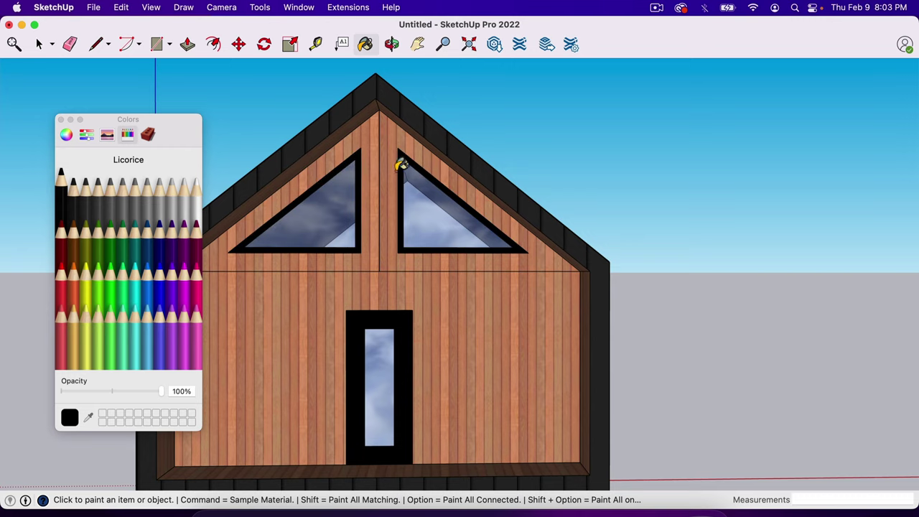
click(61, 119)
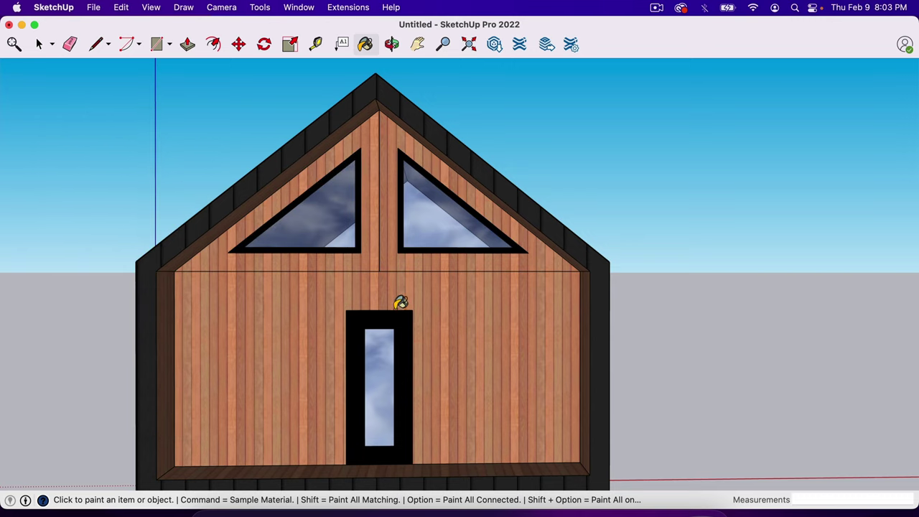
Step: Erase the vertical centre line and the horizontal eave-height line from the front wall around the triangular windows
middle_drag(400, 303, 416, 334)
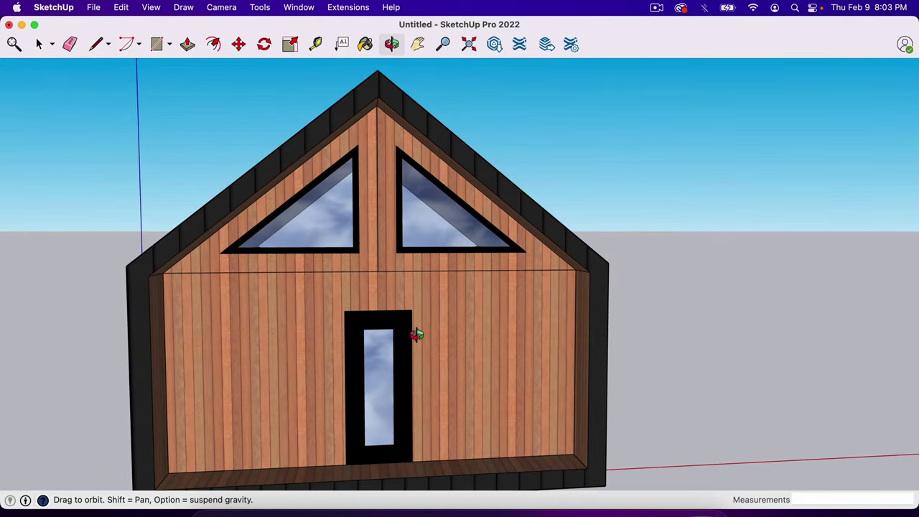
key(e)
drag(385, 265, 397, 267)
mouse_move(480, 313)
middle_down()
mouse_move(393, 334)
mouse_move(340, 334)
middle_up()
scroll(328, 342, down, 3)
middle_drag(318, 369, 392, 351)
scroll(290, 366, up, 3)
scroll(336, 387, up, 3)
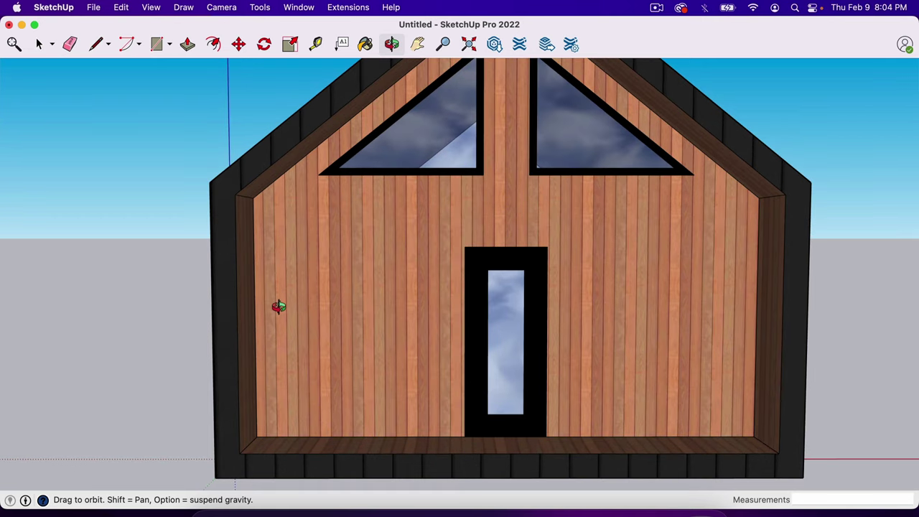
key(t)
click(254, 300)
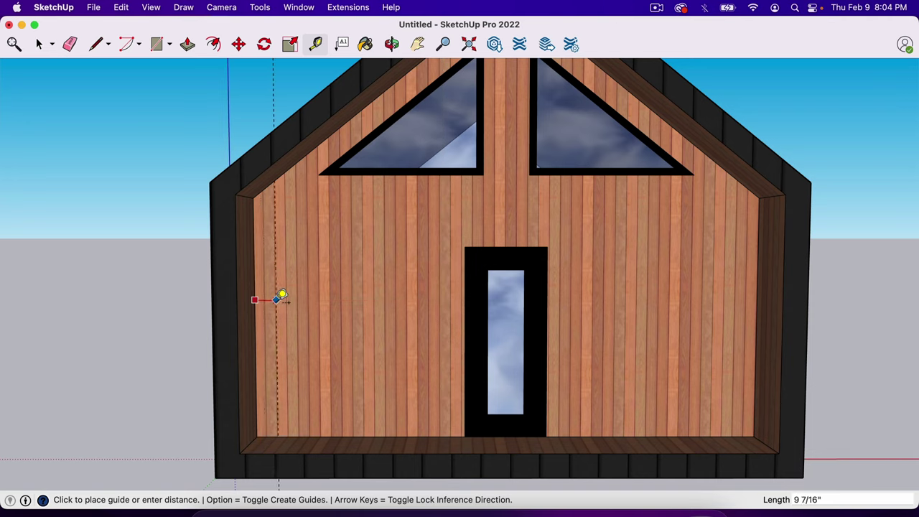
key(space)
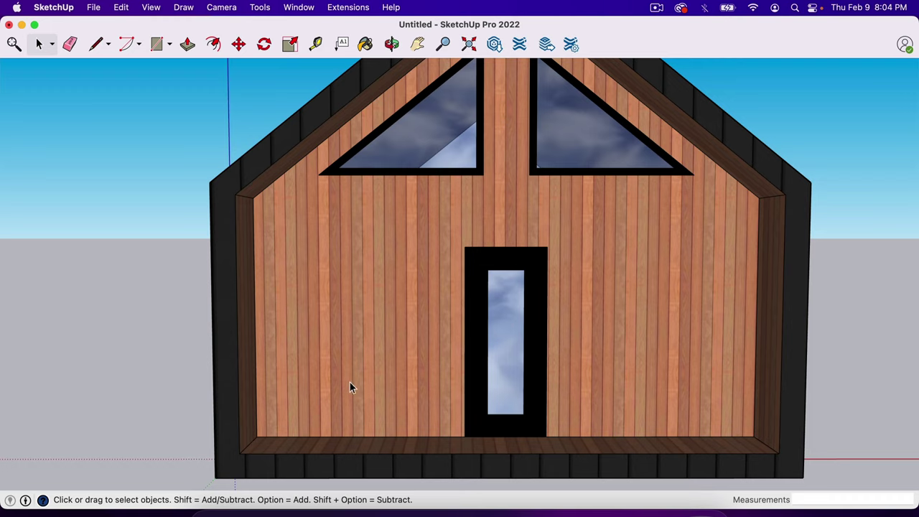
Step: Draw a 42-inch line up from the middle of the wall's bottom edge left of the door, and a 3-foot line left from its end
key(l)
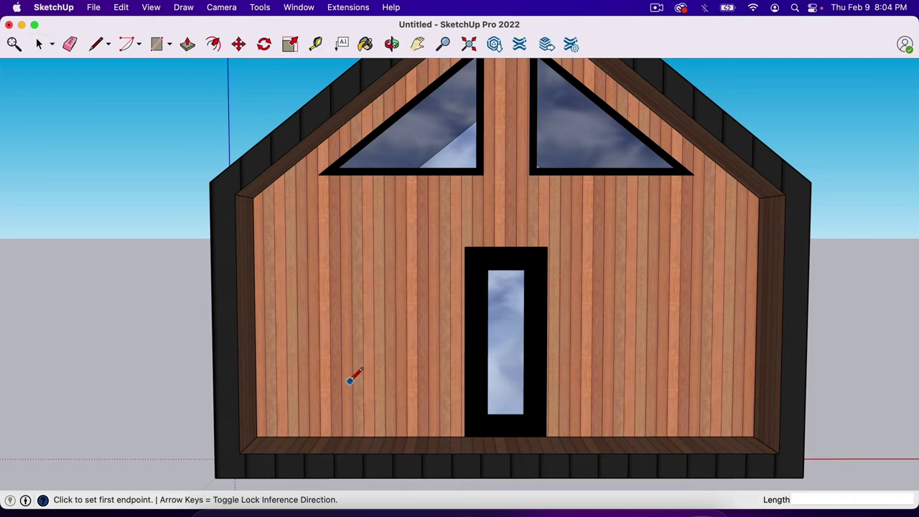
click(361, 435)
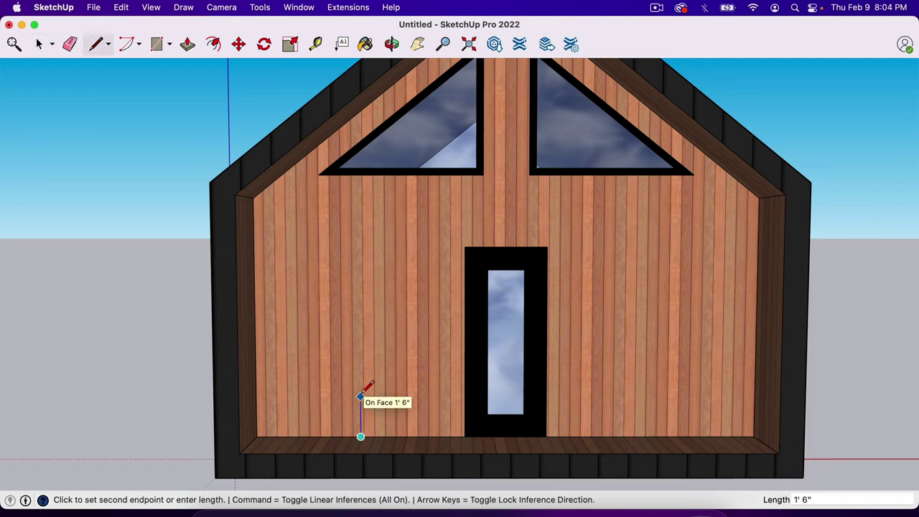
text(42)
key(Return)
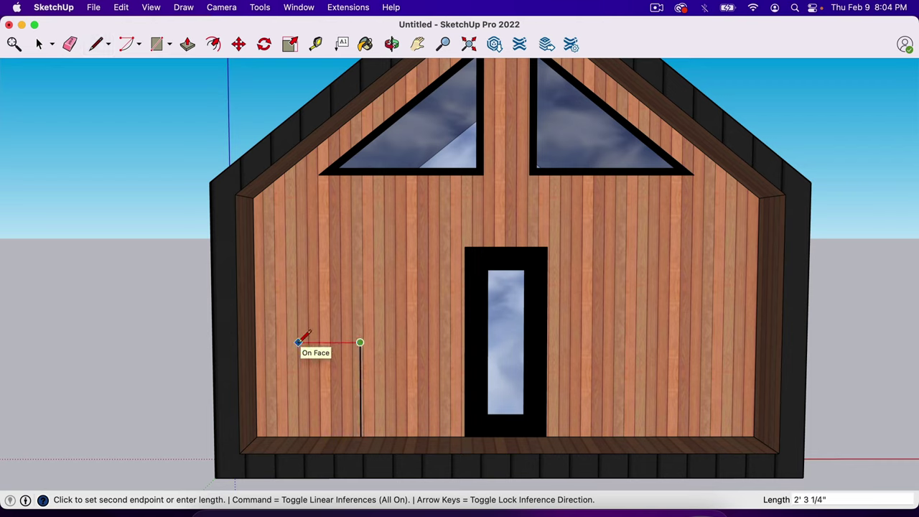
text(3)
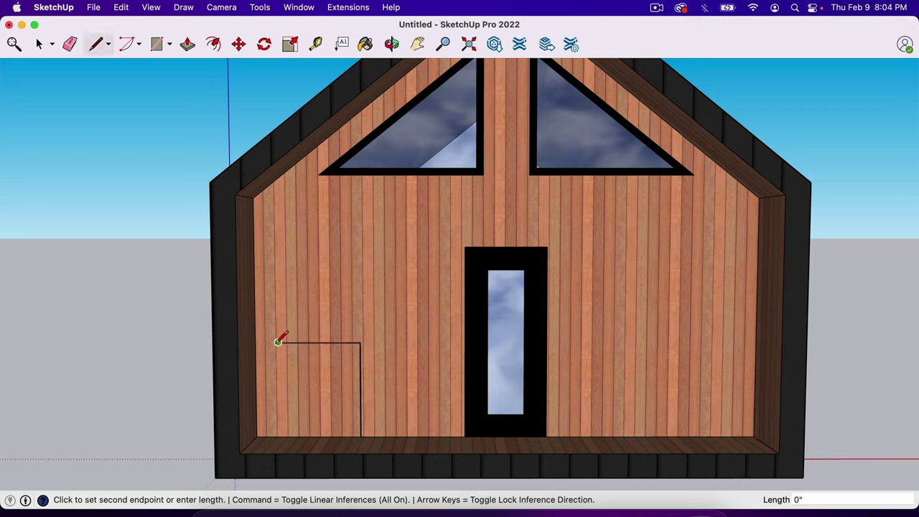
key(Return)
Step: Complete the window rectangle 72 inches wide and 4 feet high, and erase the vertical line beneath it
text(4)
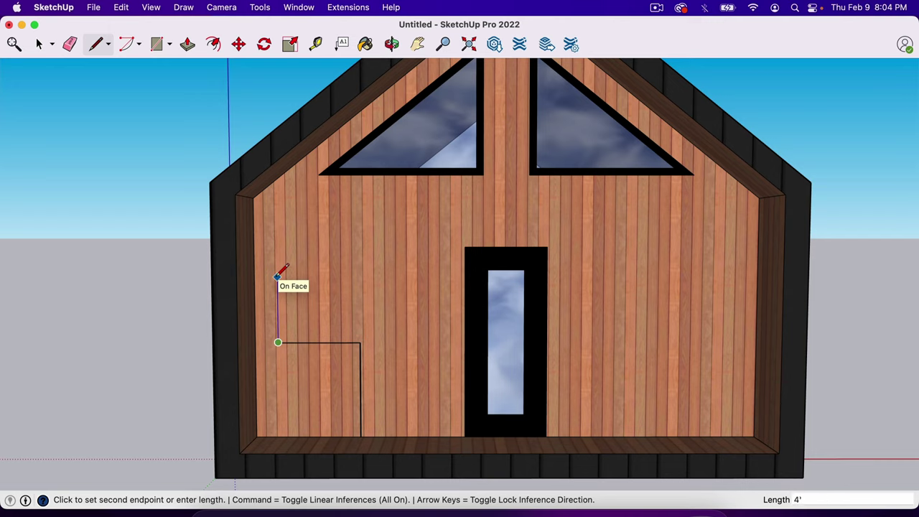
text(')
key(Return)
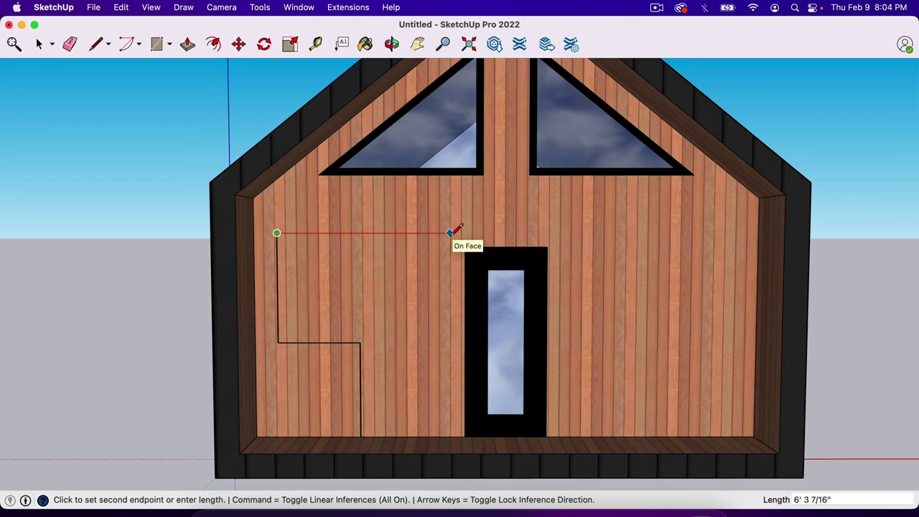
text(72)
key(Return)
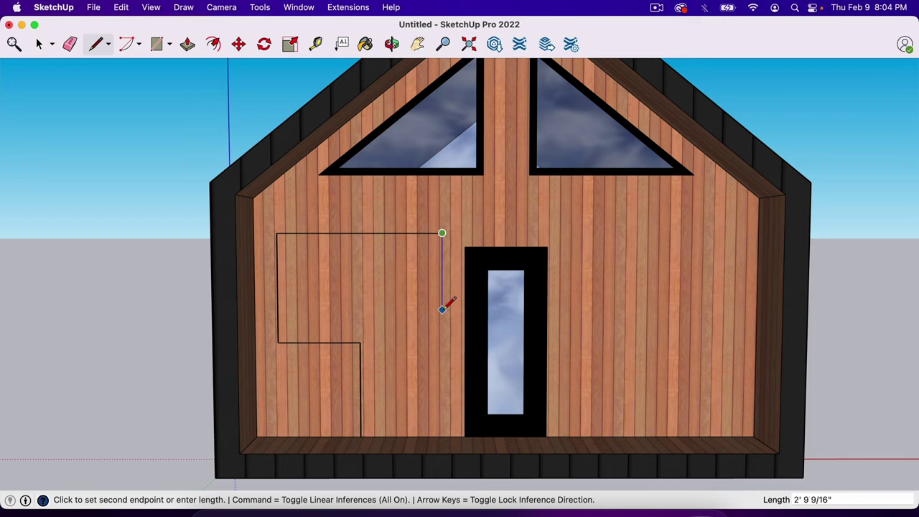
text(4)
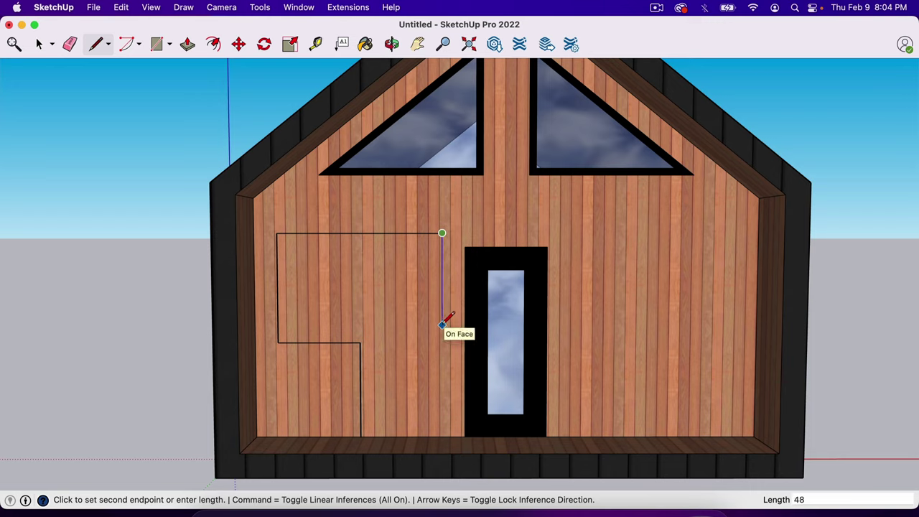
text(8)
key(Return)
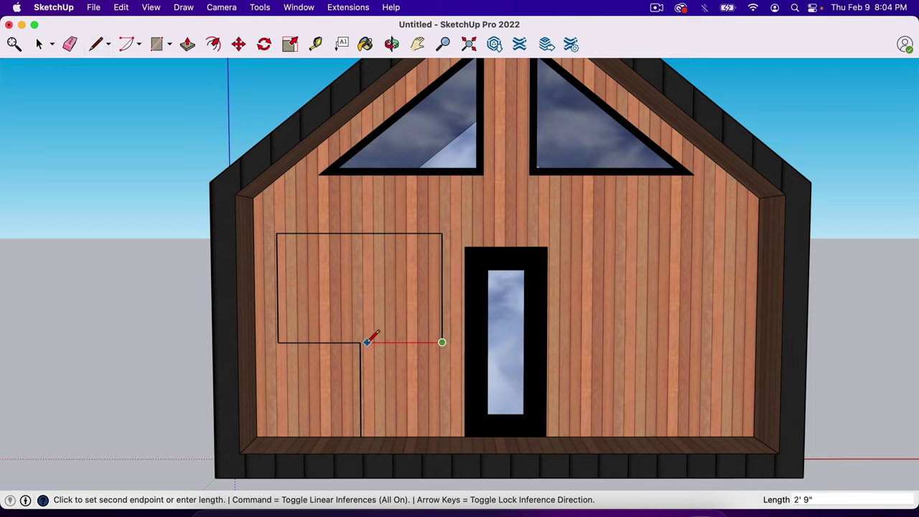
click(360, 342)
key(e)
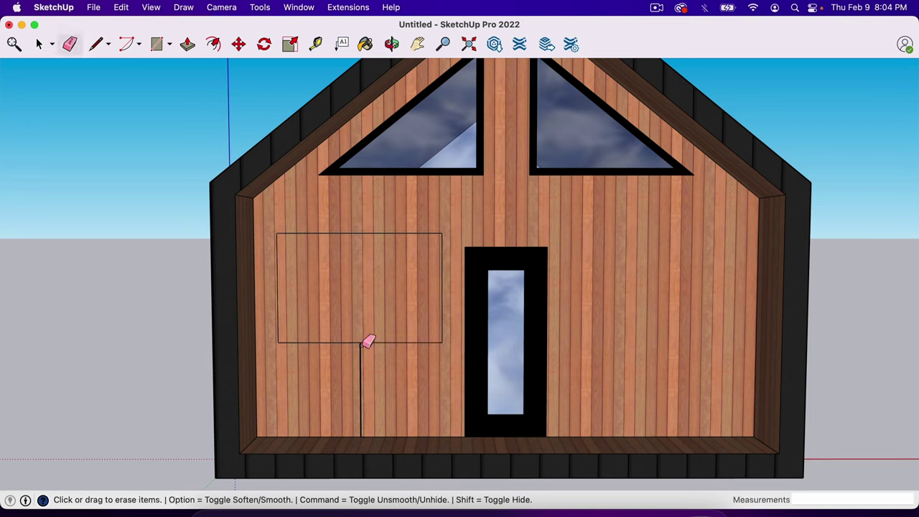
click(364, 364)
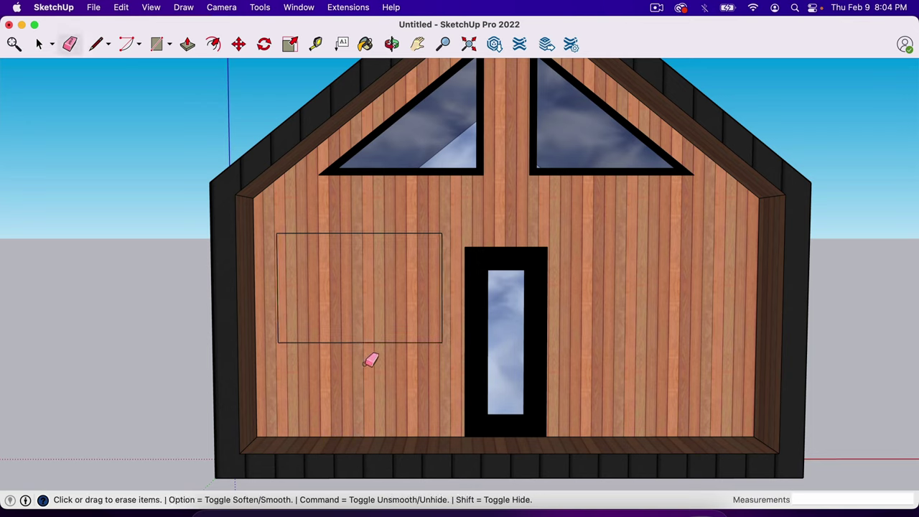
Step: Offset the window rectangle left of the door inward to form a narrow frame
key(f)
click(348, 313)
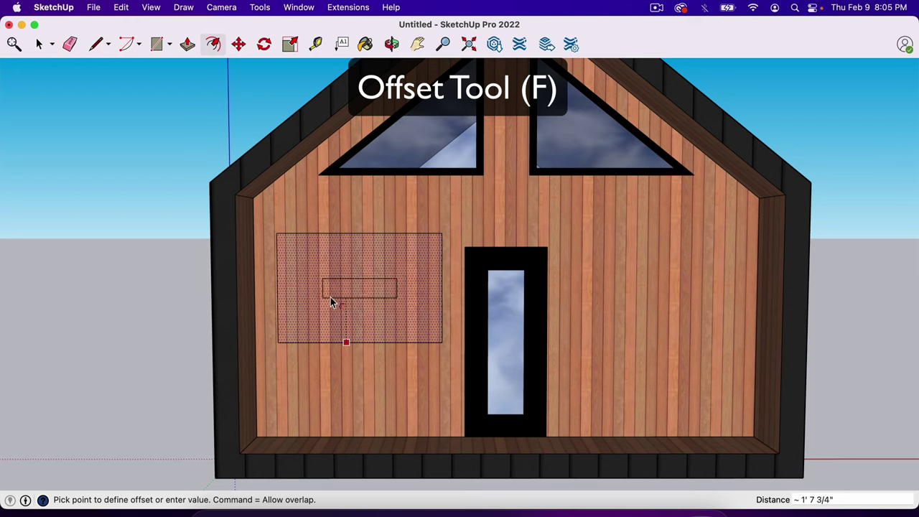
click(294, 336)
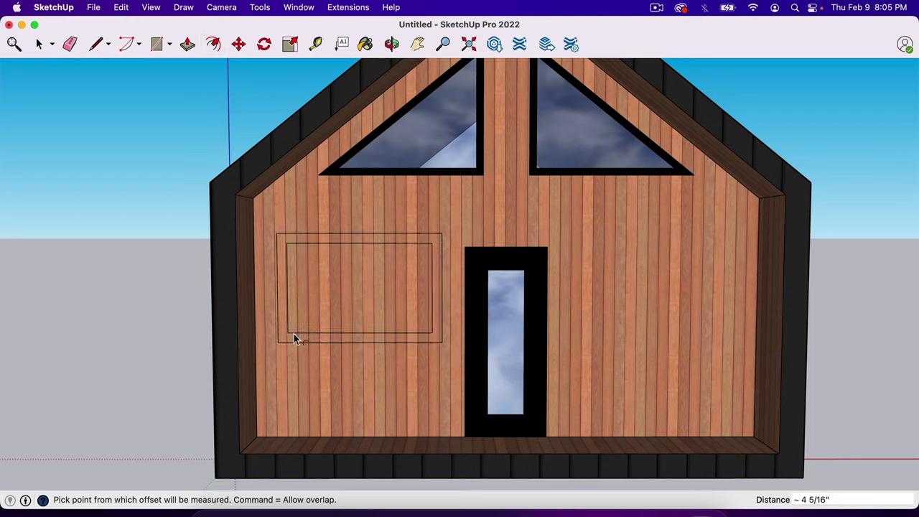
click(293, 336)
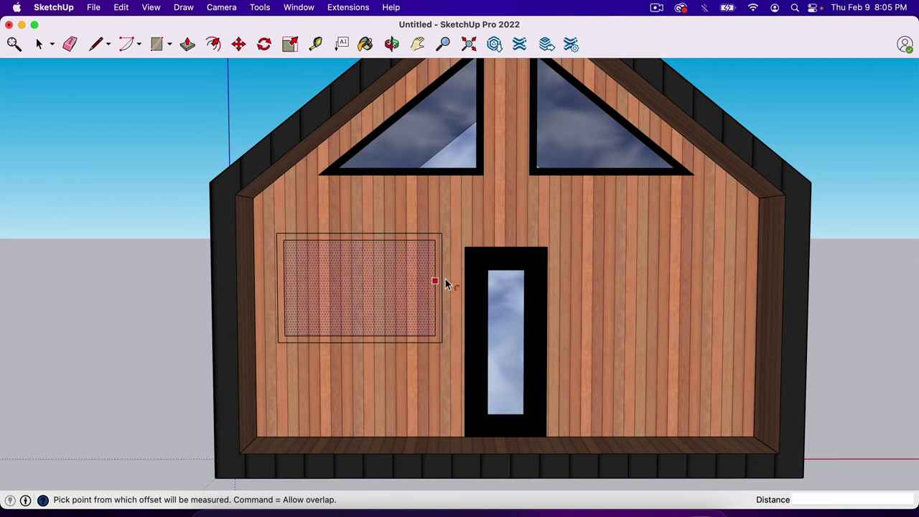
scroll(625, 336, down, 1)
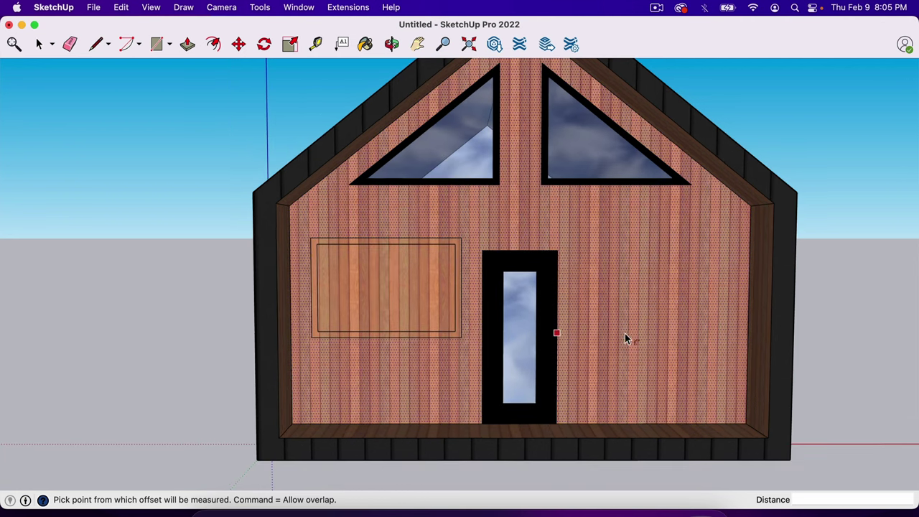
key(space)
scroll(411, 312, up, 1)
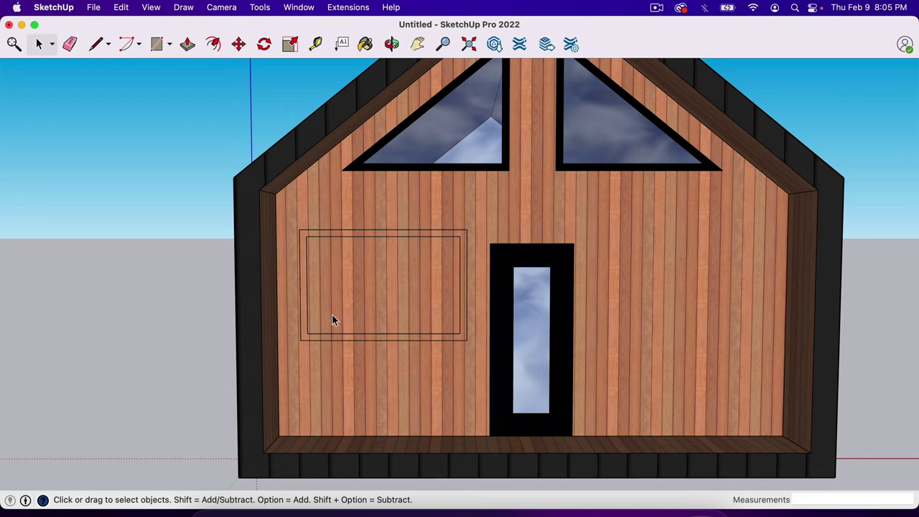
Step: Measure the distance from the wall's left inner edge to the window's outer frame
key(t)
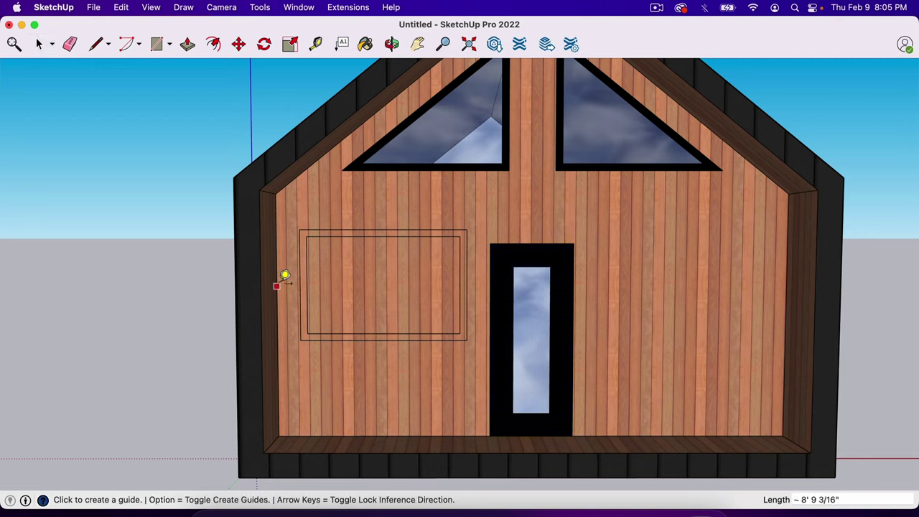
click(277, 283)
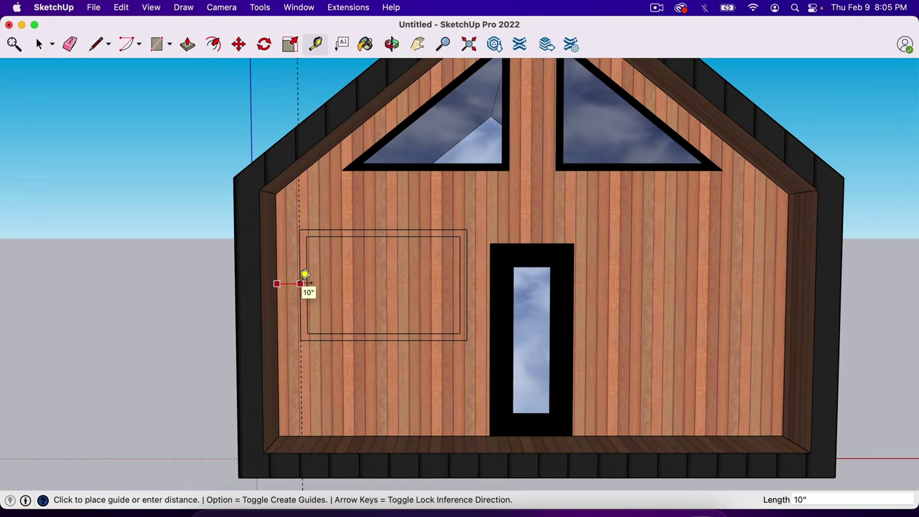
key(space)
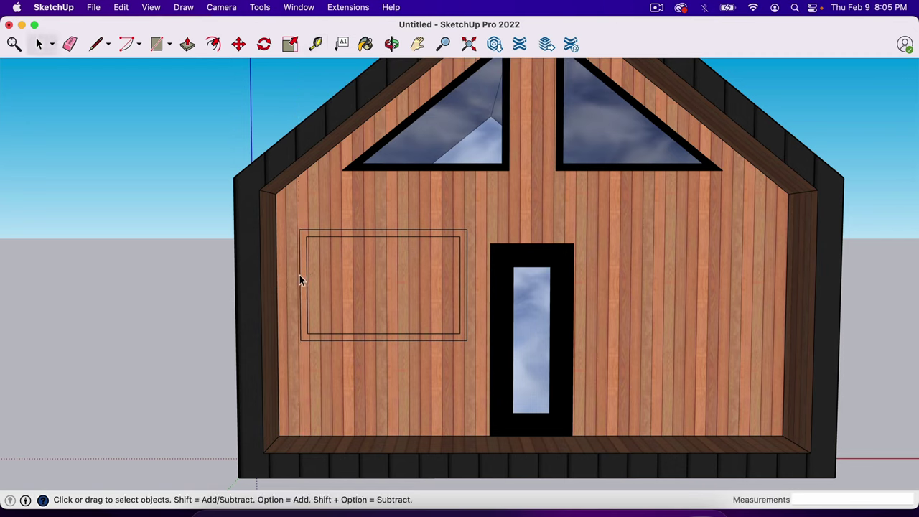
Step: Place a vertical guide 10 inches inside the right edge of the front wall
key(t)
click(789, 279)
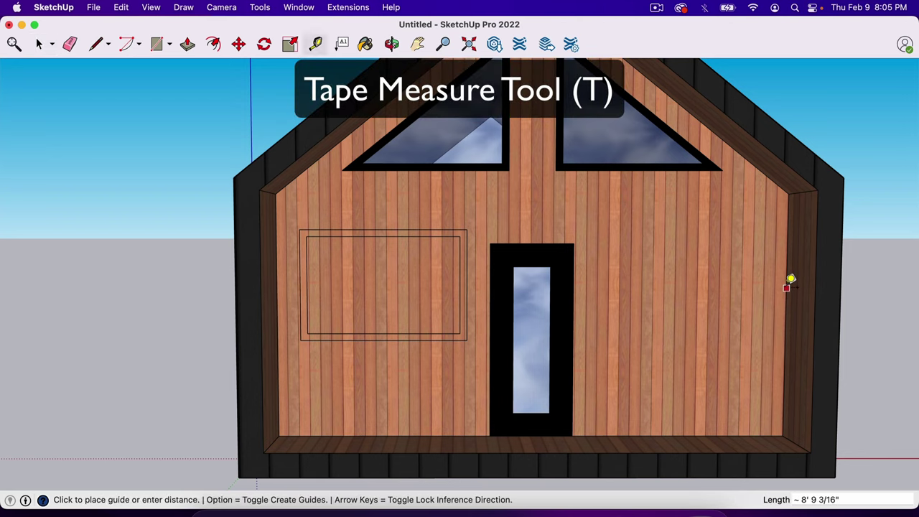
text(1)
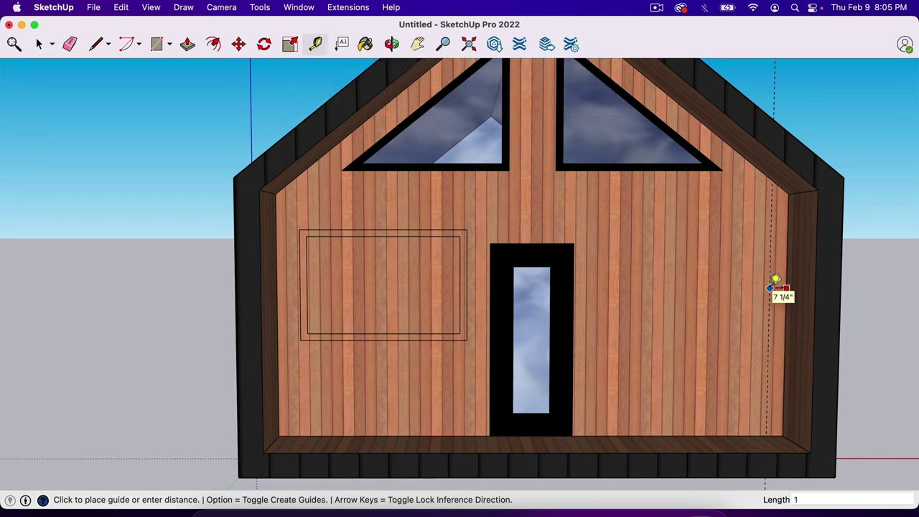
text(0)
key(Return)
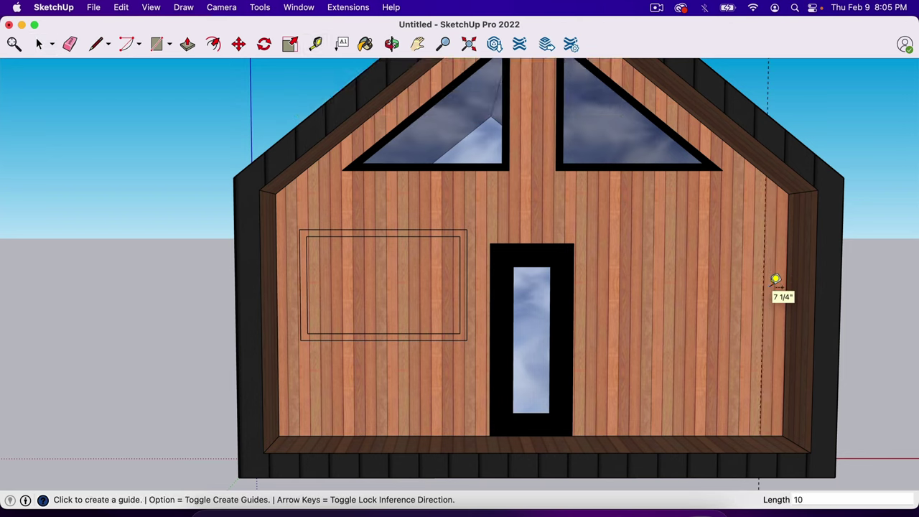
key(space)
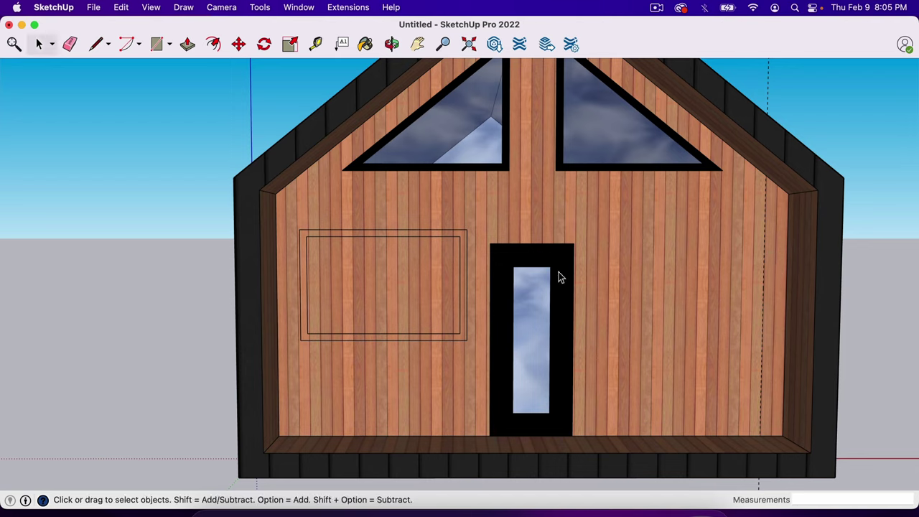
Step: Copy the left window's pane and frame horizontally to the other side of the door, aligning its lower-right corner with the vertical guide
click(419, 269)
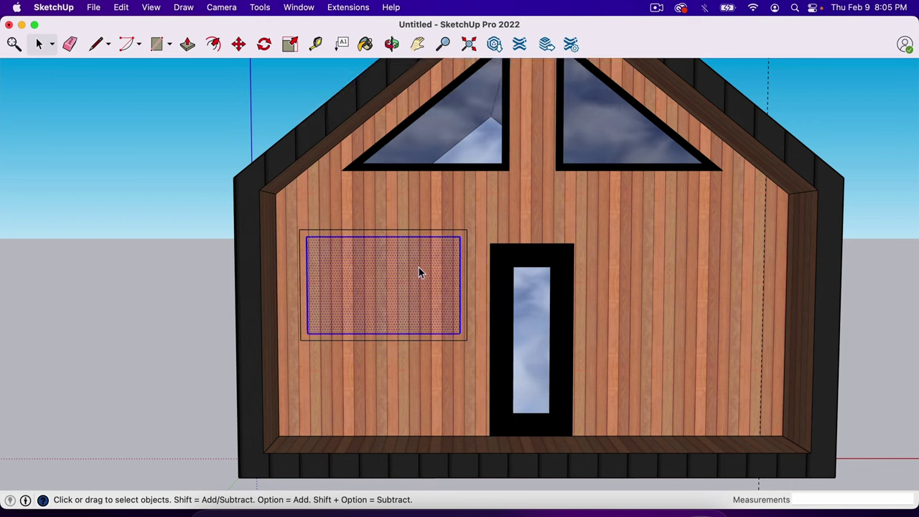
shift+click(463, 241)
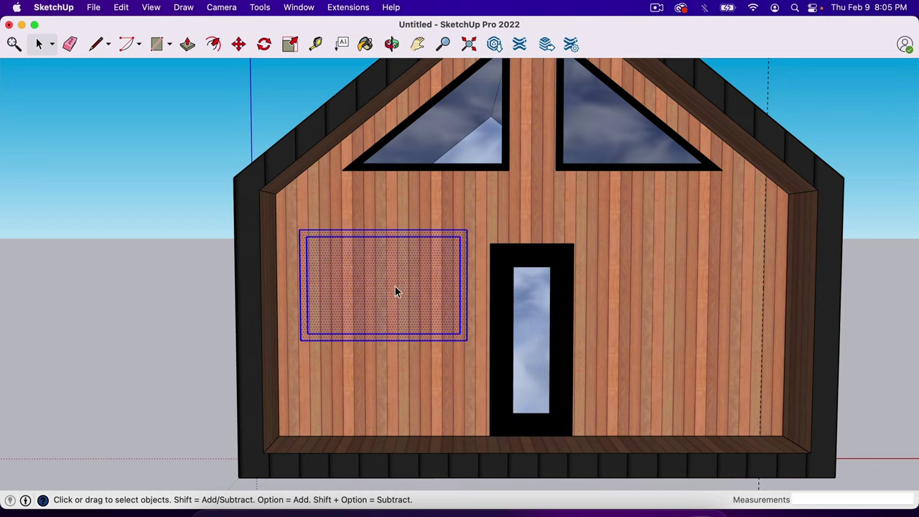
key(m)
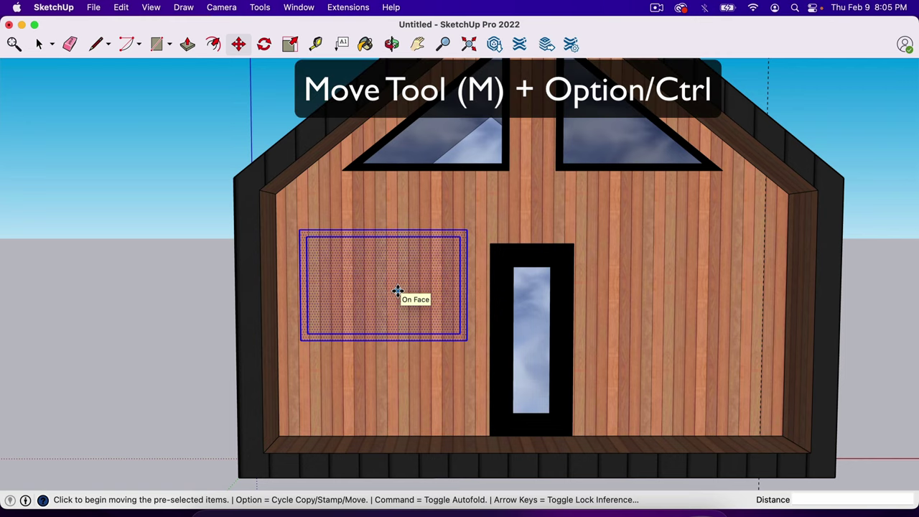
key(alt)
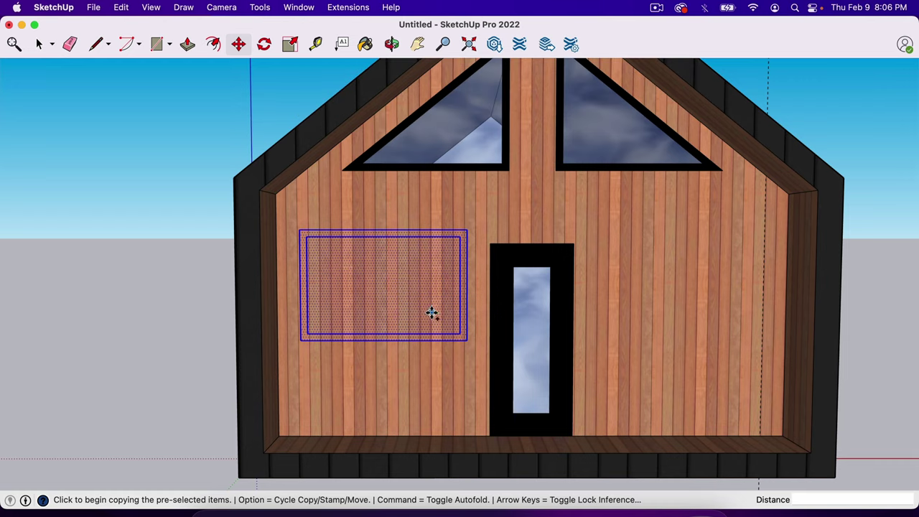
click(466, 340)
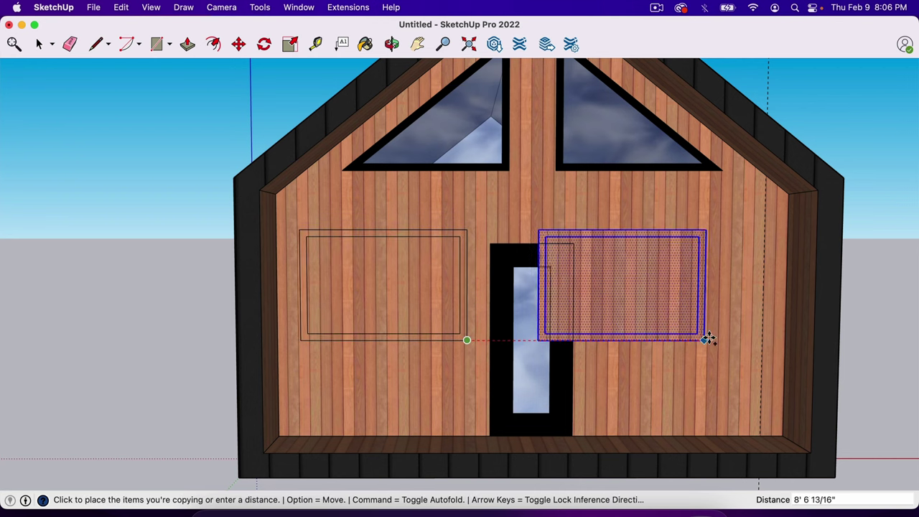
click(762, 339)
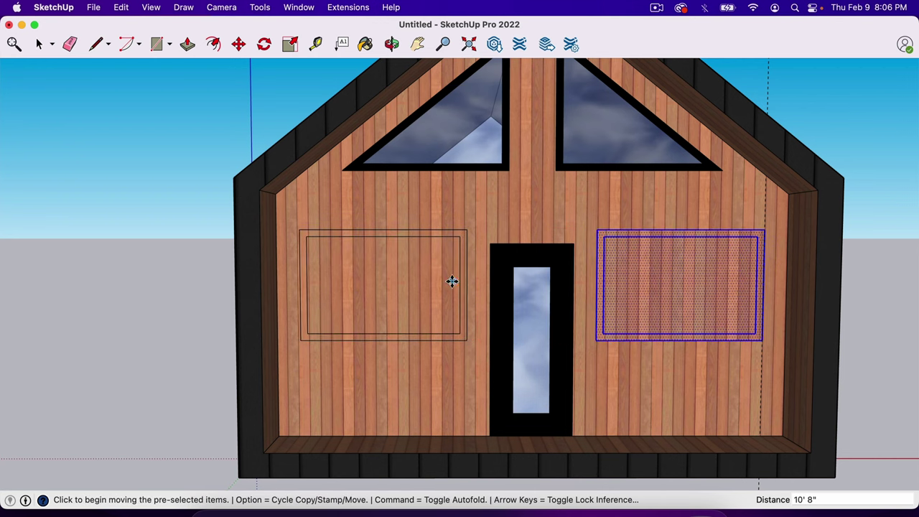
key(space)
Step: Paint the frames of both rectangular windows with the black Licorice color
click(413, 285)
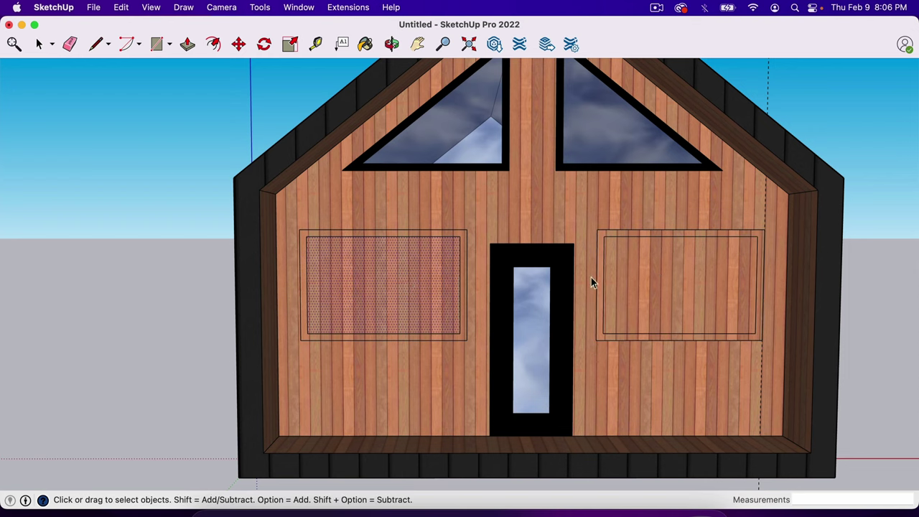
click(305, 237)
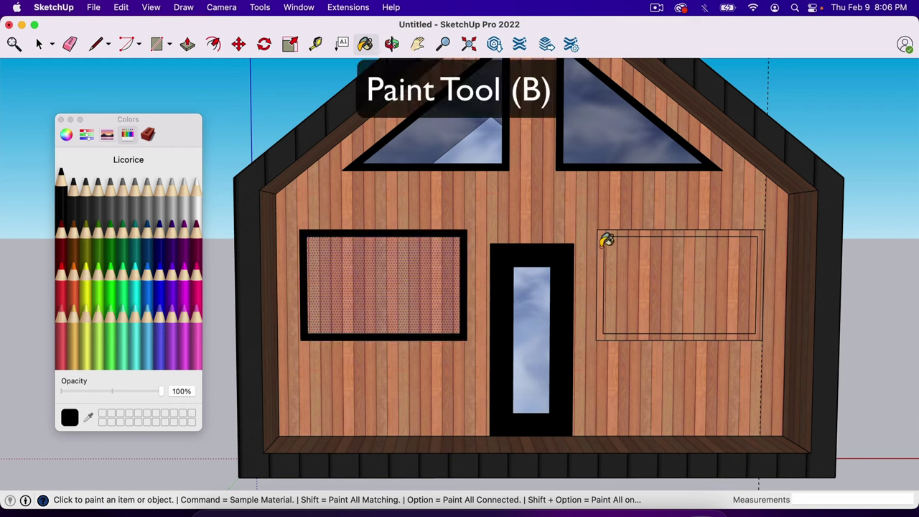
click(607, 241)
Step: Paint both rectangular window panes with the translucent cloudy glass from Glass and Mirrors
click(148, 134)
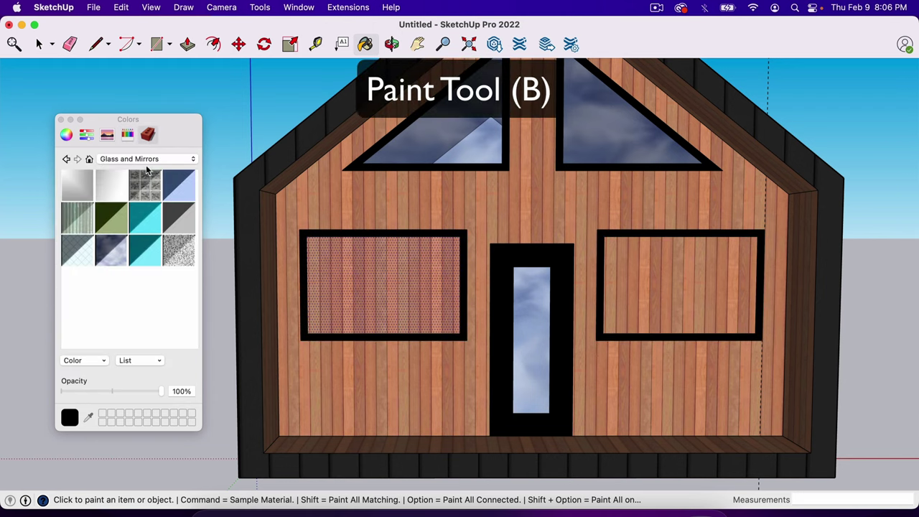
click(112, 251)
click(346, 273)
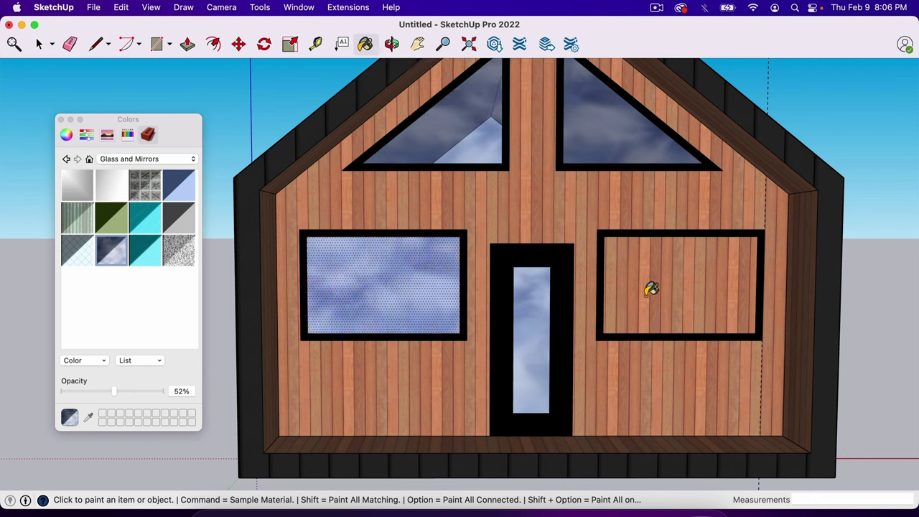
click(683, 295)
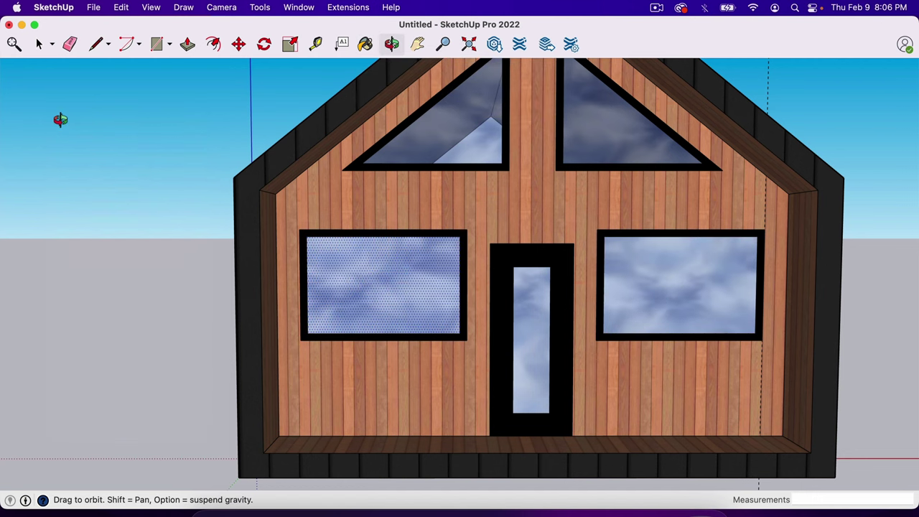
key(o)
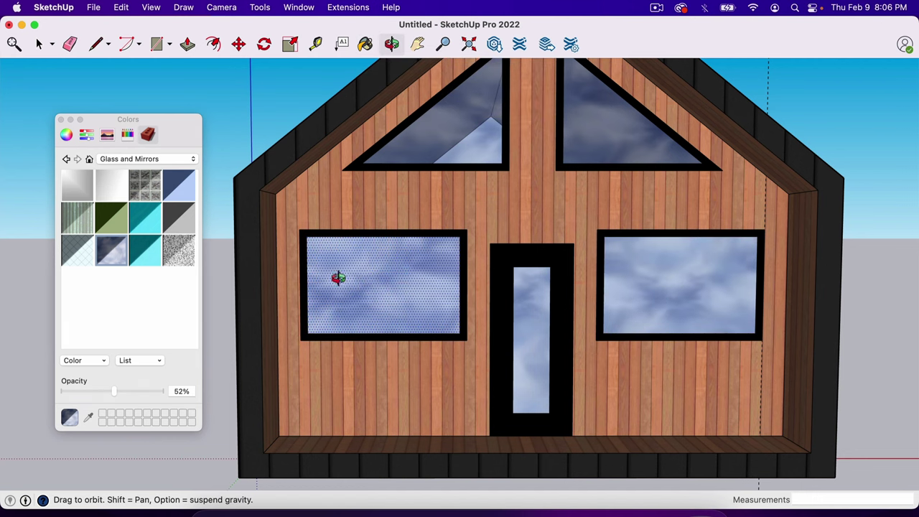
Step: Close the material colors and erase the vertical guide at the right side of the front wall
click(61, 120)
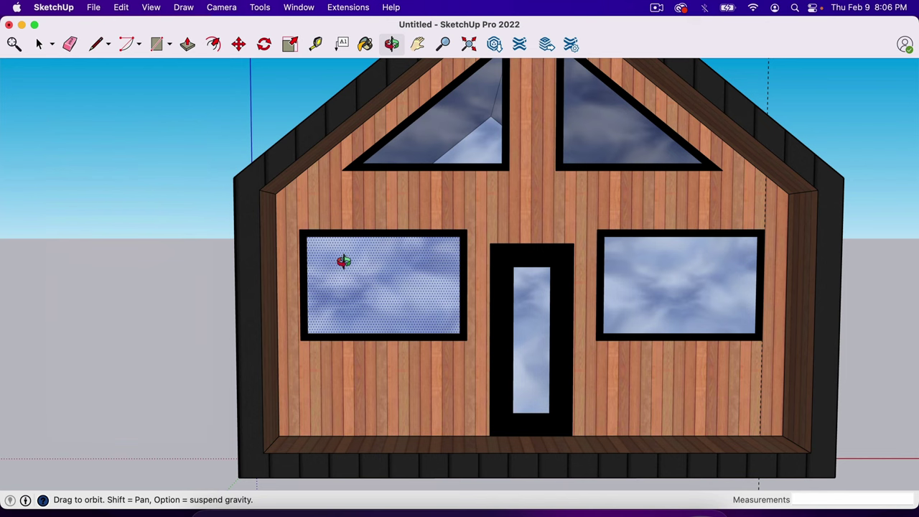
drag(493, 314, 446, 340)
scroll(390, 361, down, 10)
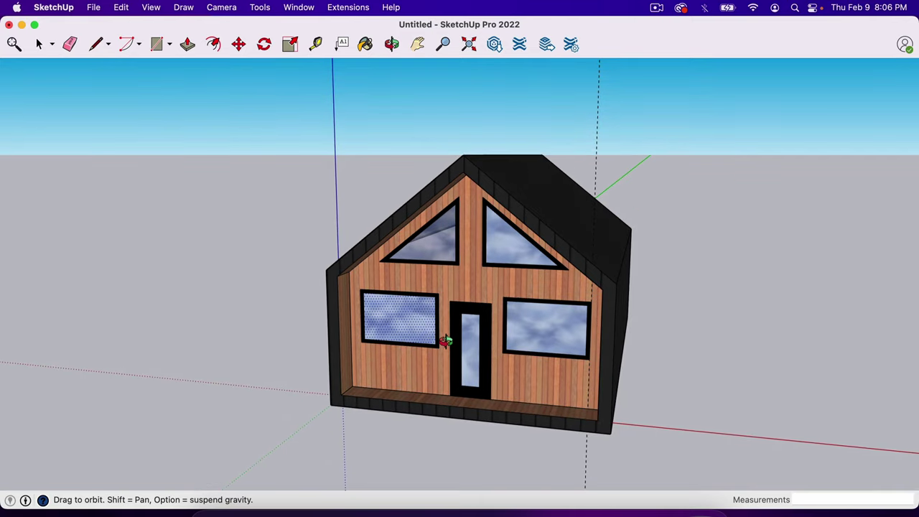
key(e)
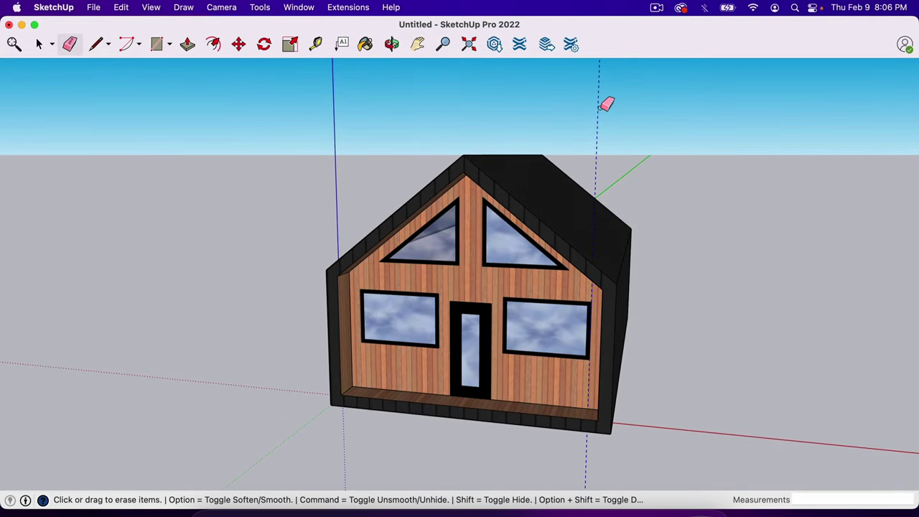
Step: Delete the right roof slope to open up the interior of the house
key(o)
drag(492, 324, 585, 286)
drag(481, 294, 636, 300)
mouse_move(511, 318)
mouse_down()
mouse_move(593, 343)
mouse_move(546, 312)
mouse_move(513, 306)
mouse_move(509, 327)
mouse_up()
key(space)
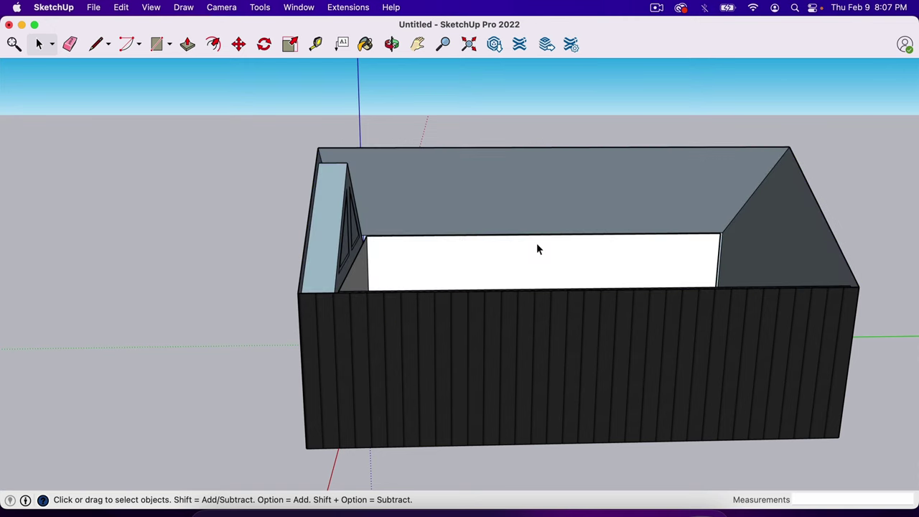
Step: Draw a narrow partition outline about 11' 8" long on the interior floor, extending from the middle of the back wall
key(o)
drag(529, 251, 591, 256)
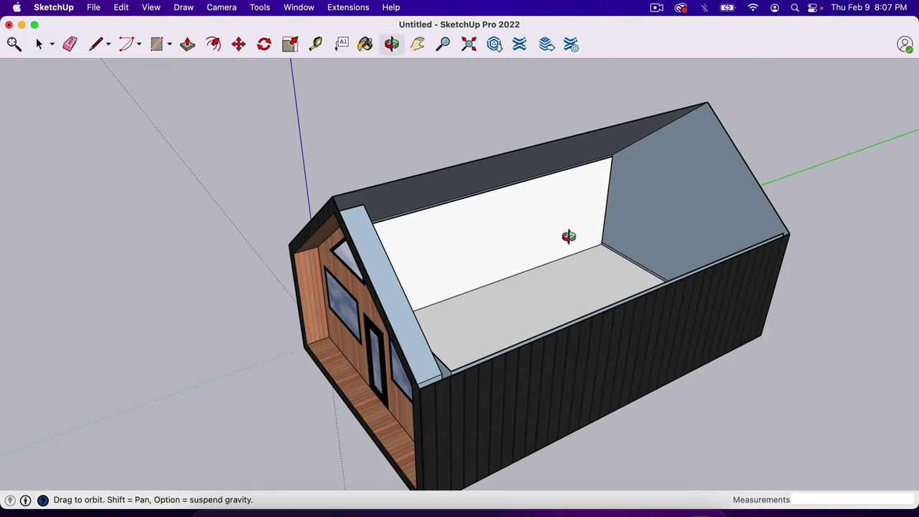
drag(539, 242, 544, 229)
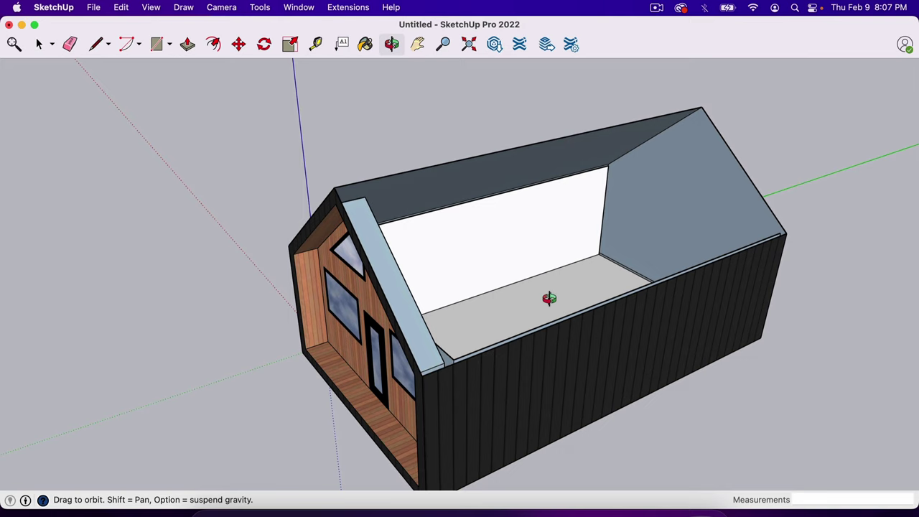
drag(549, 298, 612, 324)
drag(564, 280, 581, 252)
scroll(580, 250, up, 6)
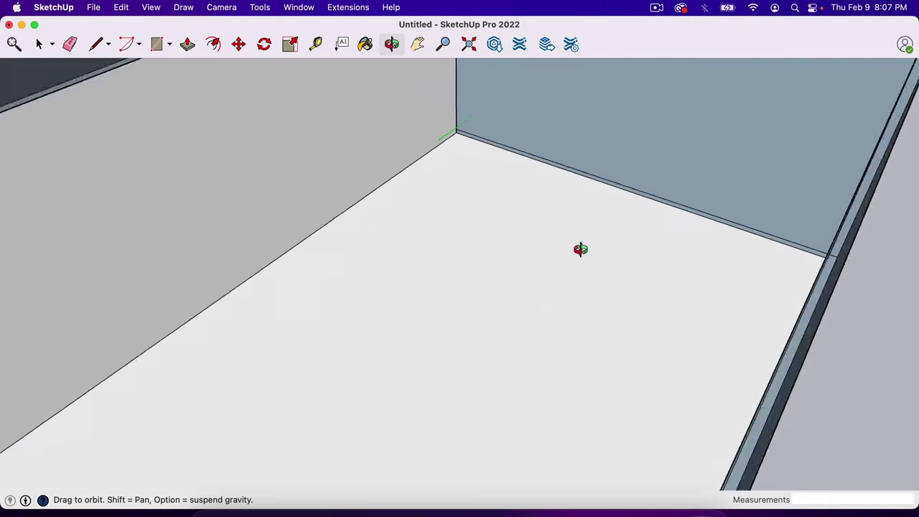
key(l)
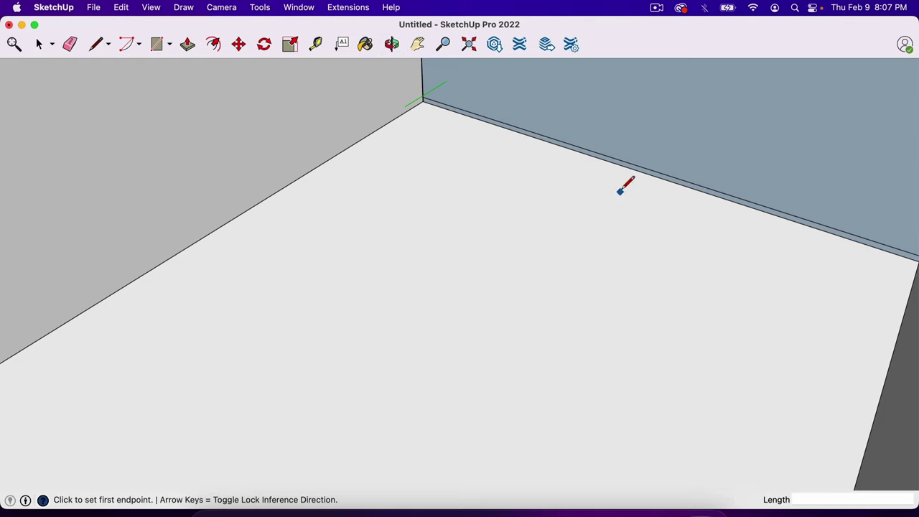
click(631, 167)
click(449, 359)
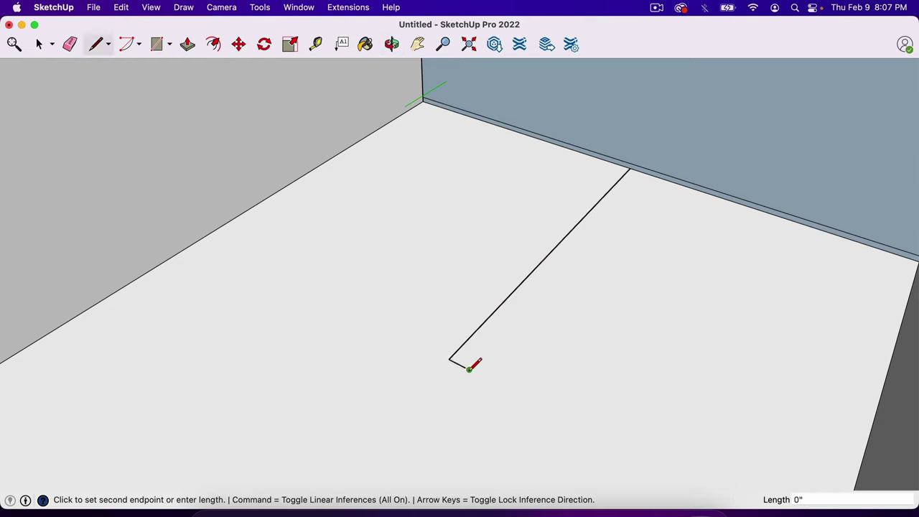
click(469, 370)
click(645, 175)
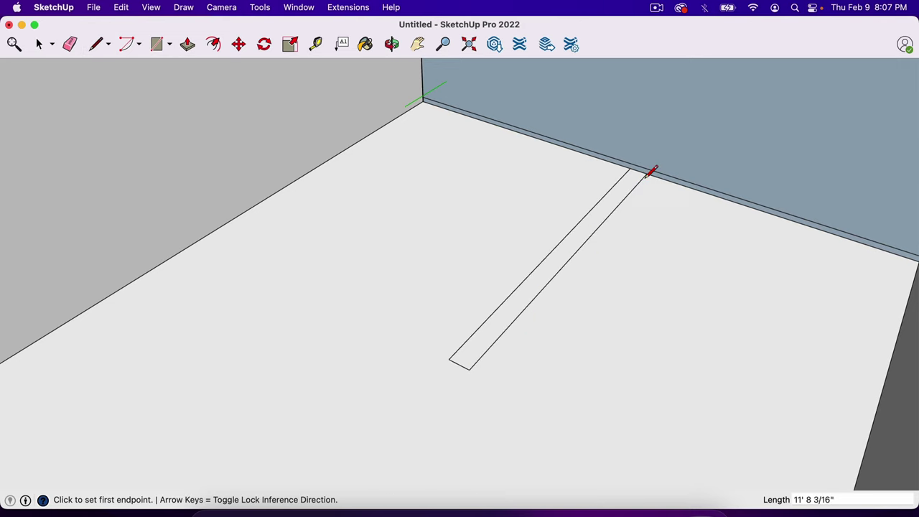
Step: Extrude the partition outline upward as a trial wall, and undo both the wall and its outline
key(p)
click(610, 202)
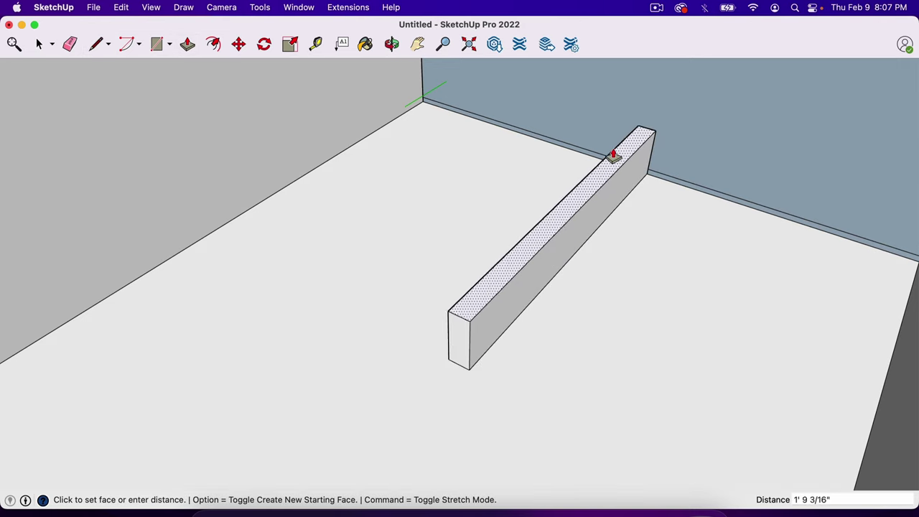
click(614, 140)
key(super+z)
key(super+z)
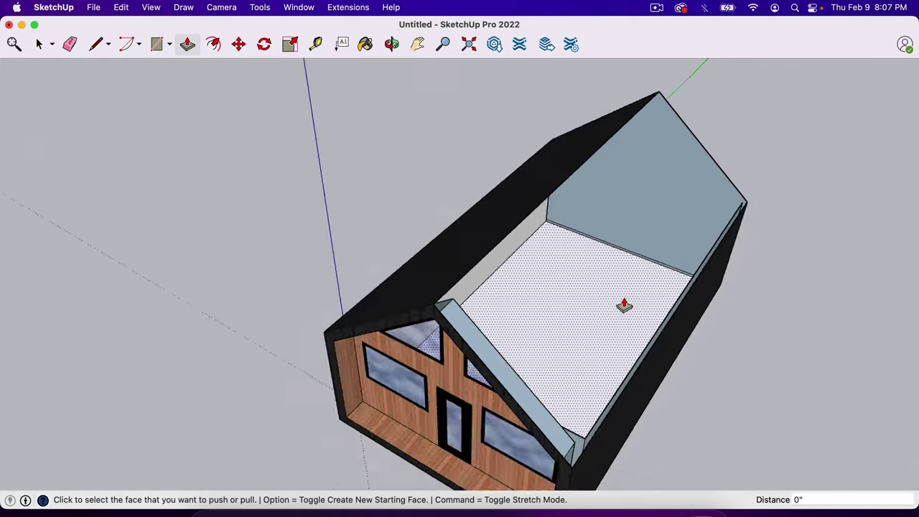
Step: Undo the deletion of the right roof slope, and alternate between the open and closed roof, ending with the roof in place
scroll(624, 306, down, 3)
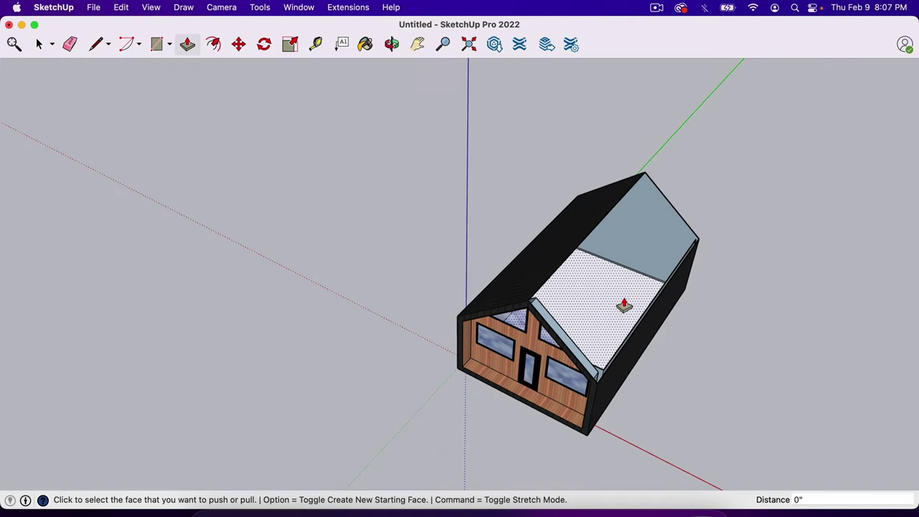
key(o)
drag(624, 306, 518, 298)
scroll(624, 345, up, 3)
scroll(624, 345, up, 3)
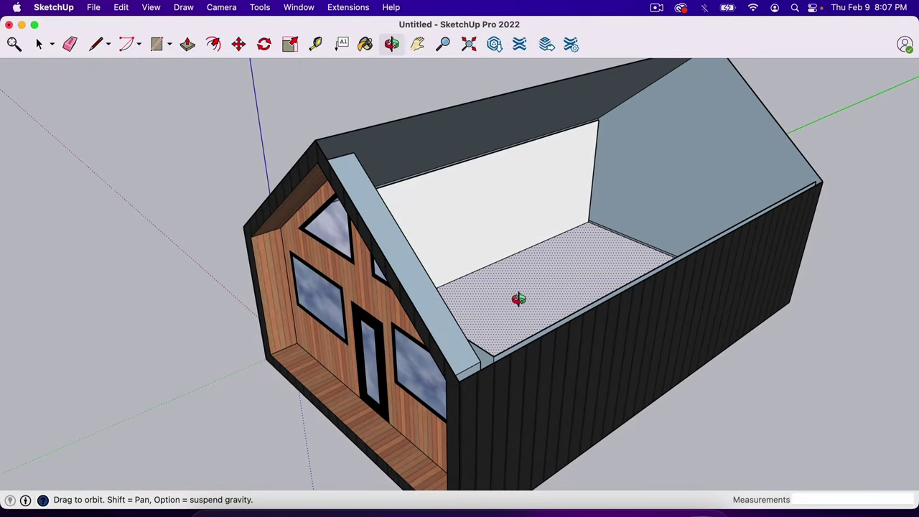
key(super+z)
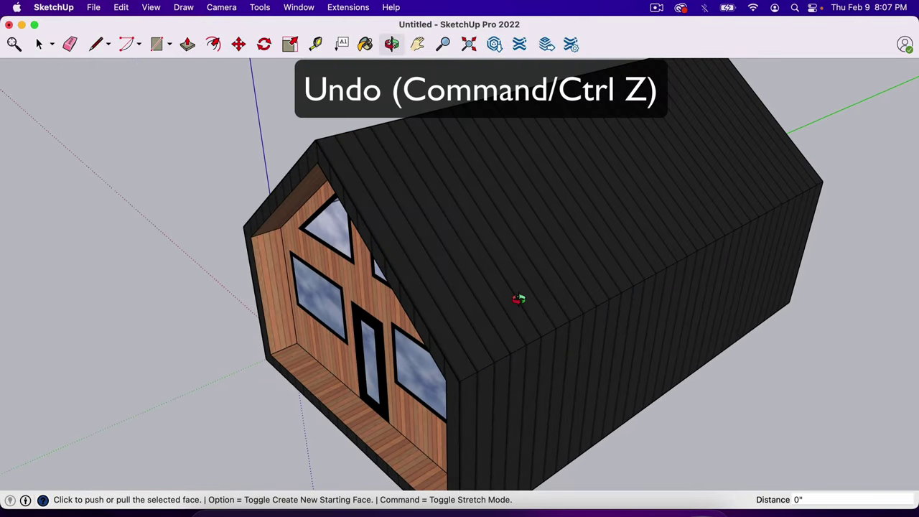
key(space)
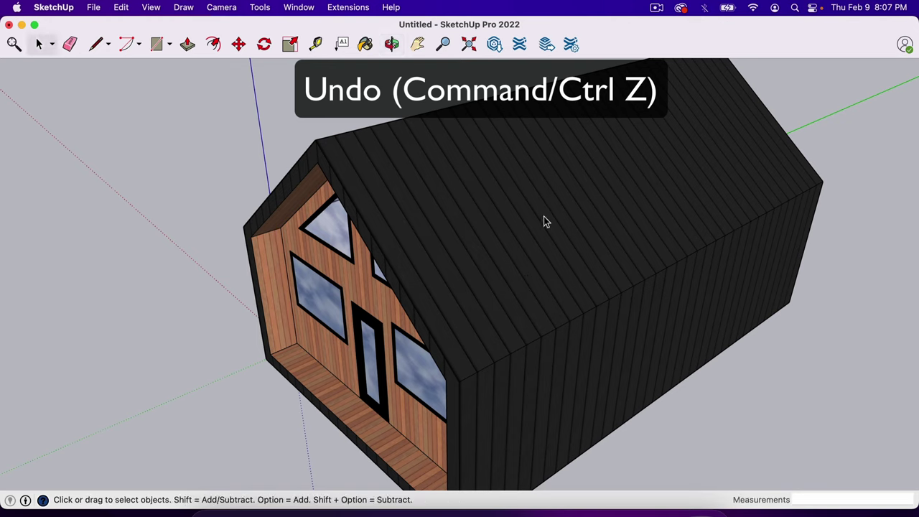
key(super+z)
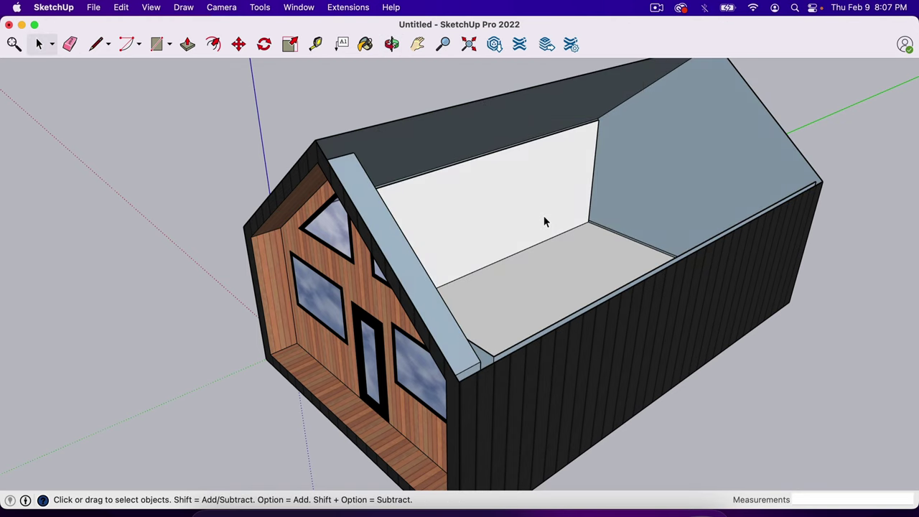
key(super+shift+z)
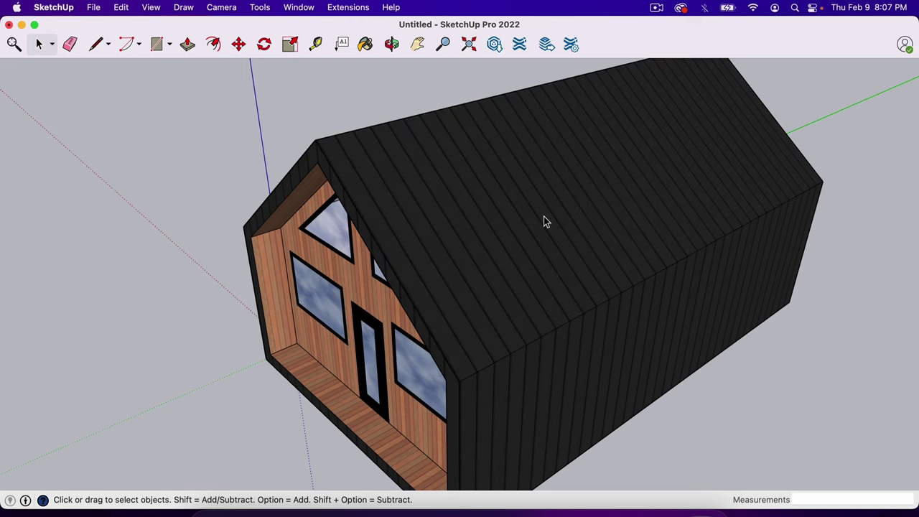
Step: Examine the finished house from the front, both sides and slightly above
middle_drag(525, 247, 641, 194)
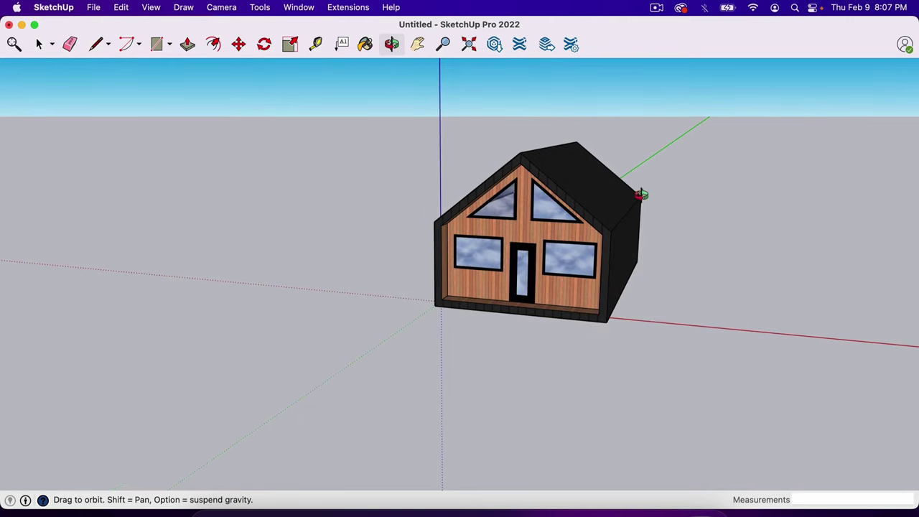
scroll(639, 247, up, 3)
middle_drag(564, 237, 638, 242)
scroll(636, 243, down, 1)
middle_drag(428, 242, 556, 232)
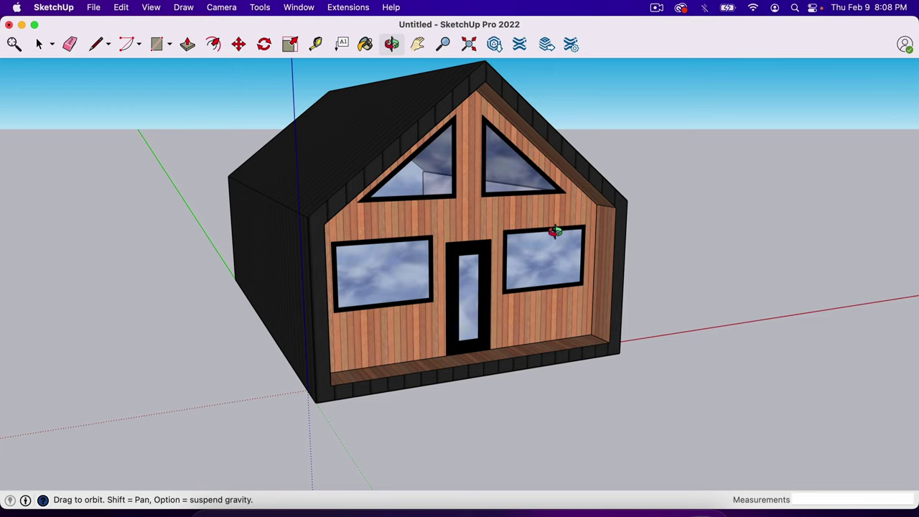
middle_drag(557, 239, 388, 246)
middle_drag(487, 220, 402, 205)
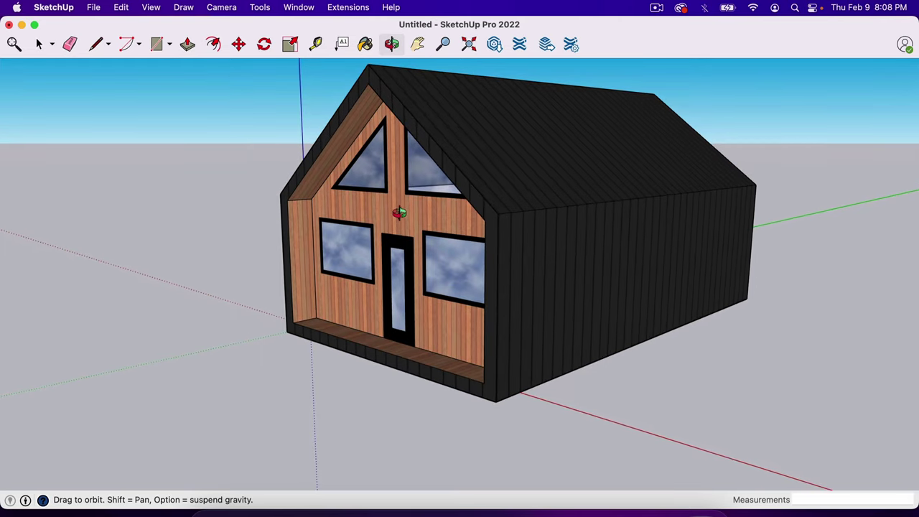
middle_drag(433, 281, 460, 278)
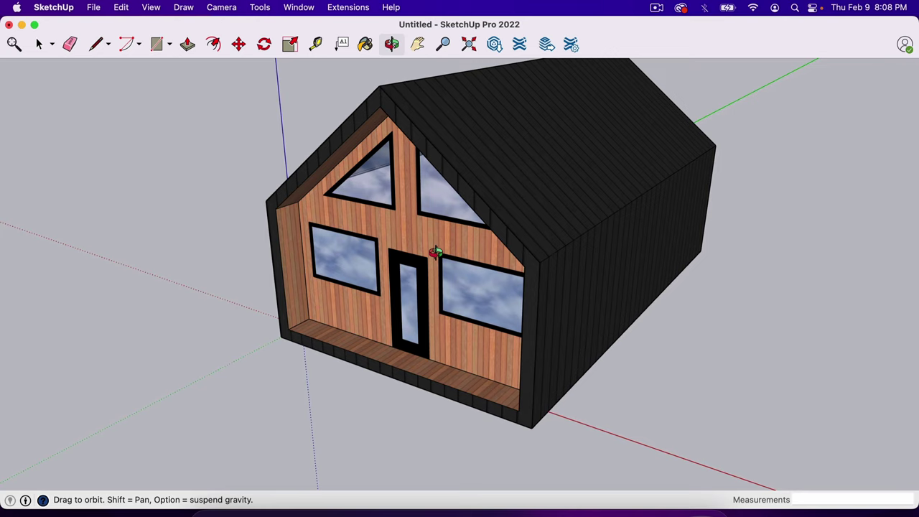
middle_drag(435, 251, 457, 220)
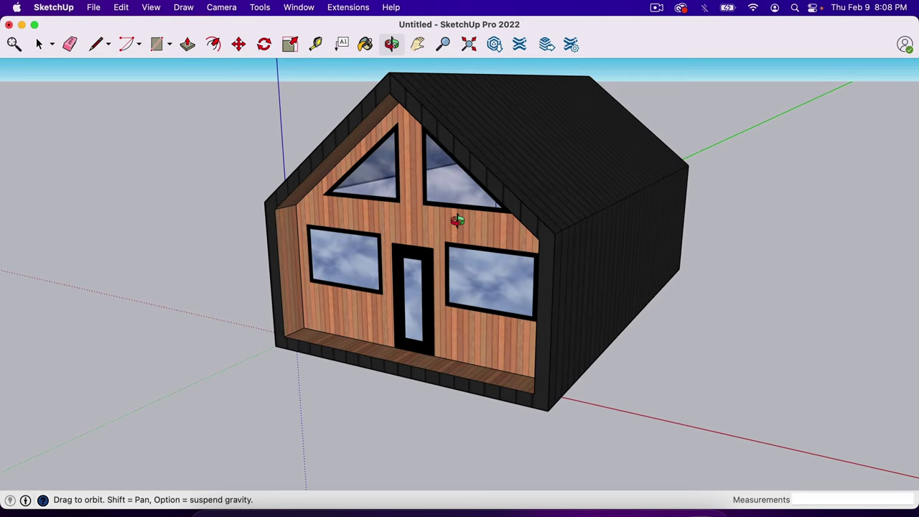